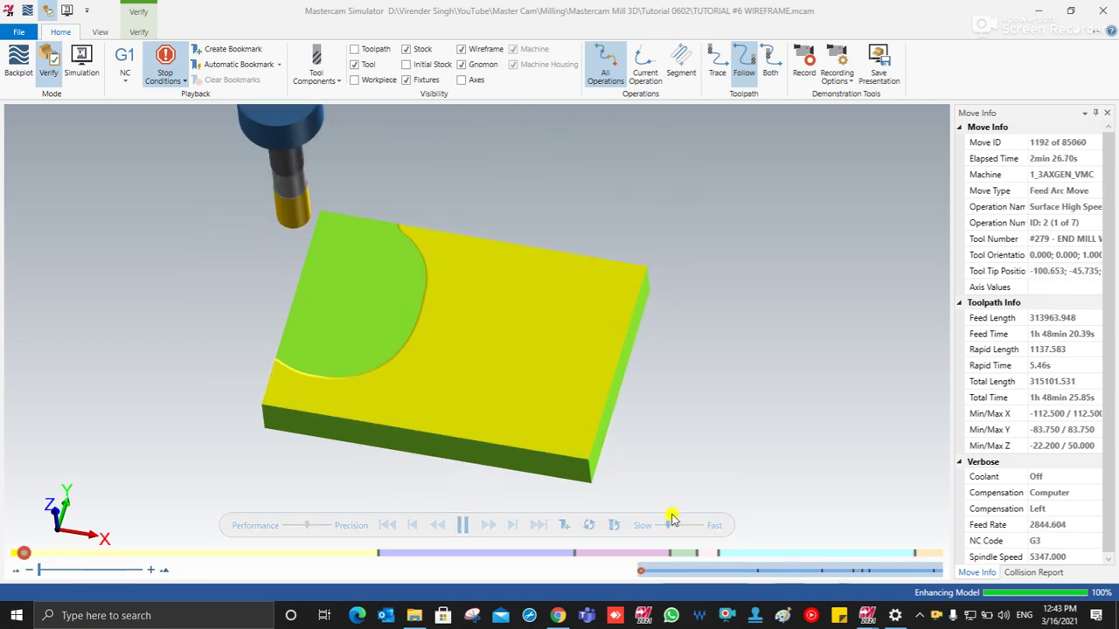
Play the toolpath verification through all operations to the end, raising the playback speed and resuming after each operation-change stop.
{"action": "left_click_drag", "start_coordinate": [667, 525], "coordinate": [678, 525]}
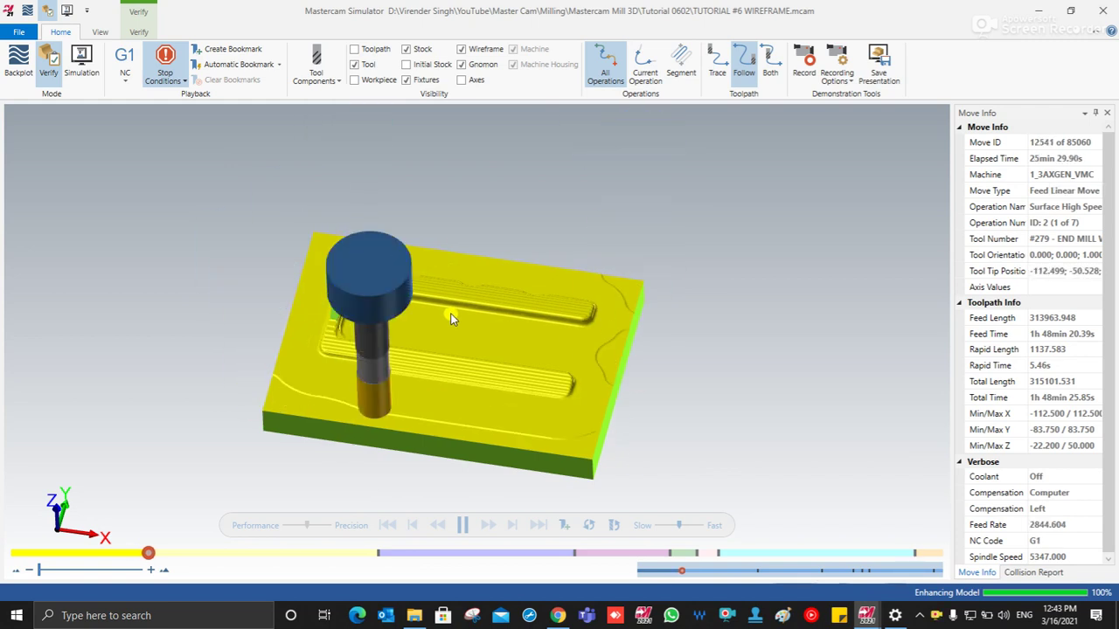
{"action": "scroll", "coordinate": [442, 312], "scroll_direction": "up", "scroll_amount": 3}
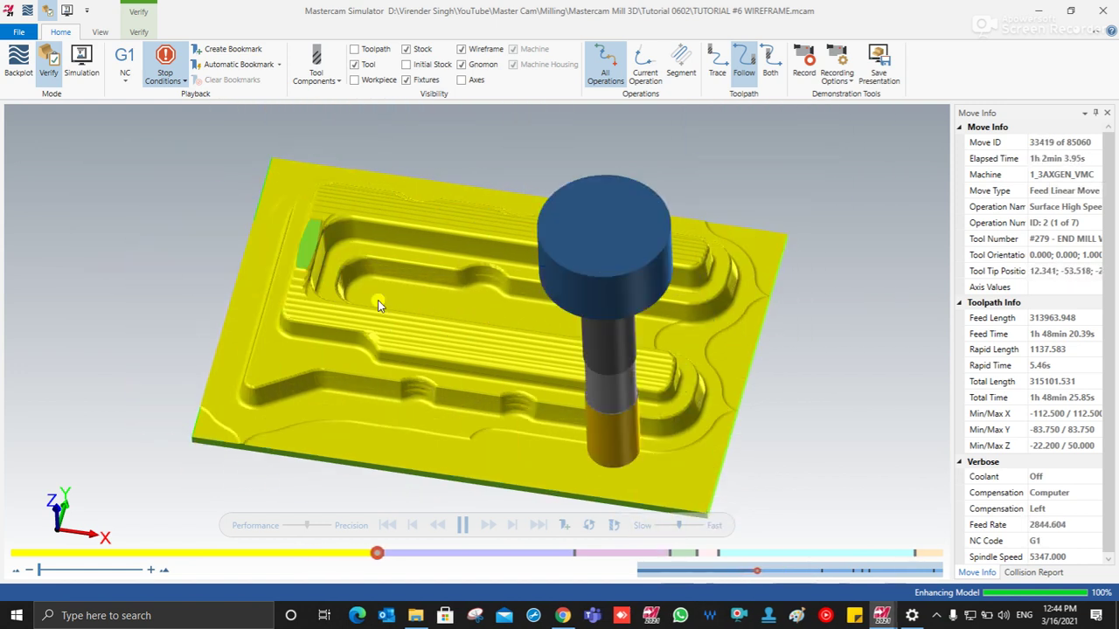
{"action": "left_click", "coordinate": [462, 525]}
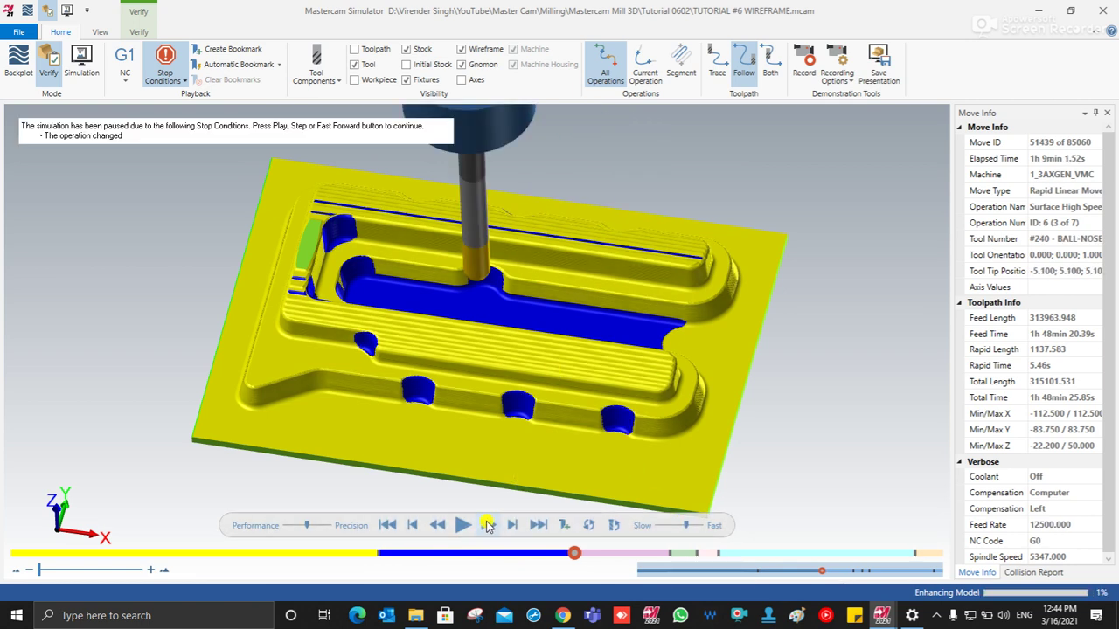
{"action": "left_click", "coordinate": [462, 525]}
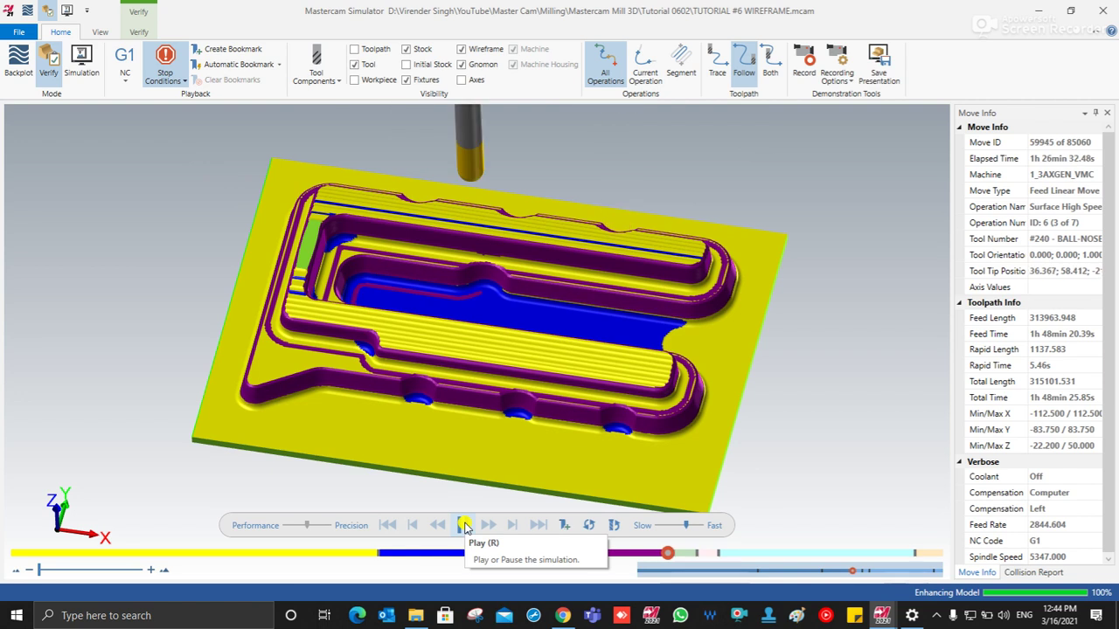
{"action": "left_click", "coordinate": [470, 527]}
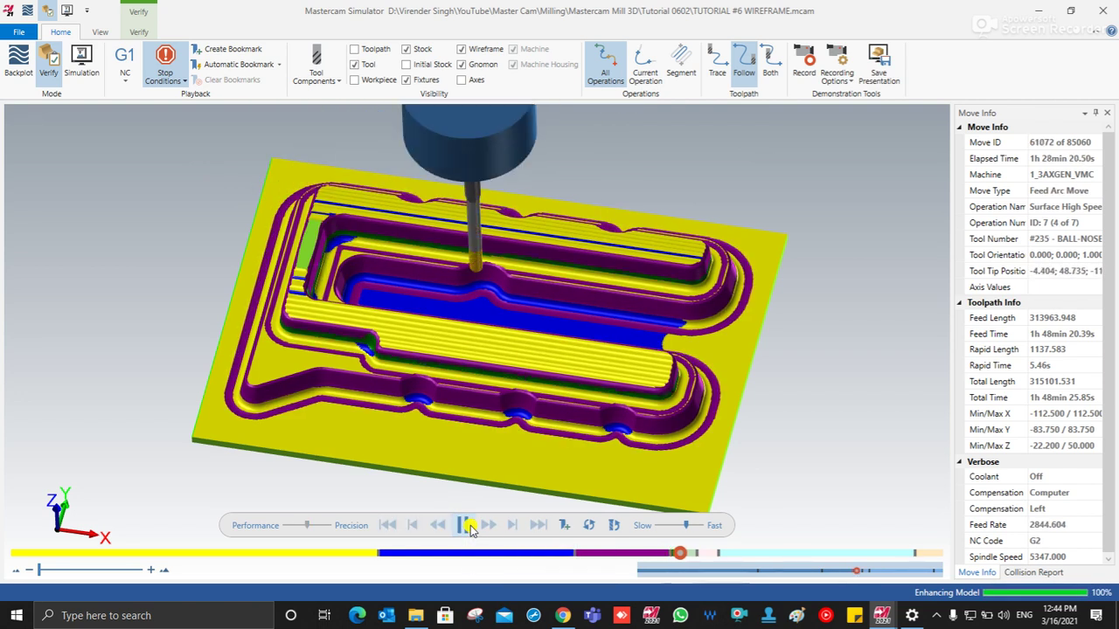
{"action": "left_click", "coordinate": [468, 527]}
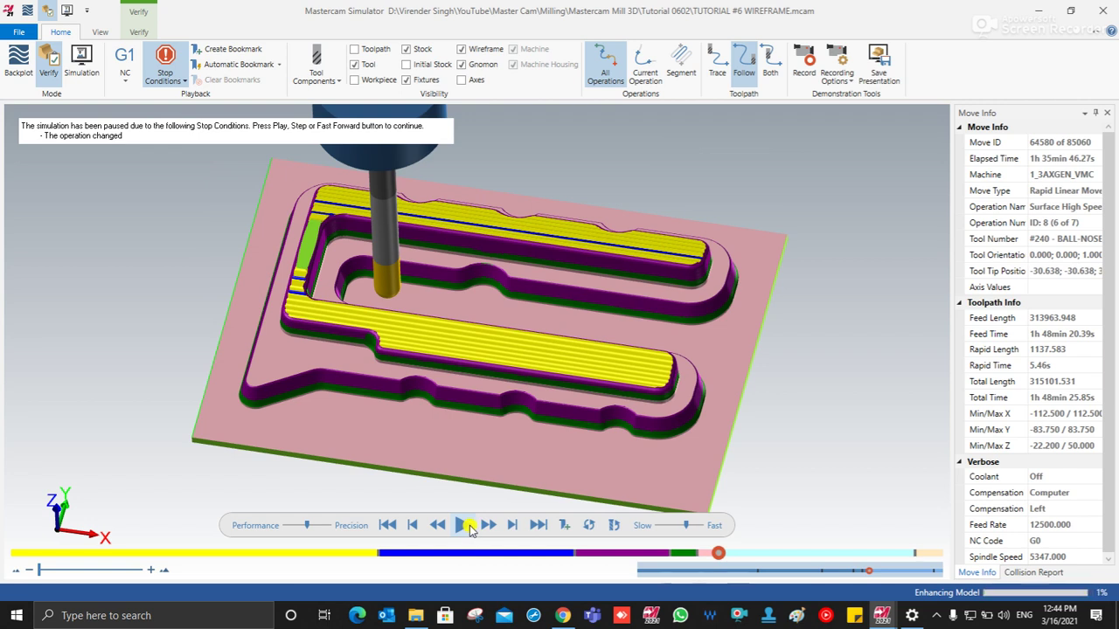
{"action": "scroll", "coordinate": [398, 407], "scroll_direction": "down", "scroll_amount": 2}
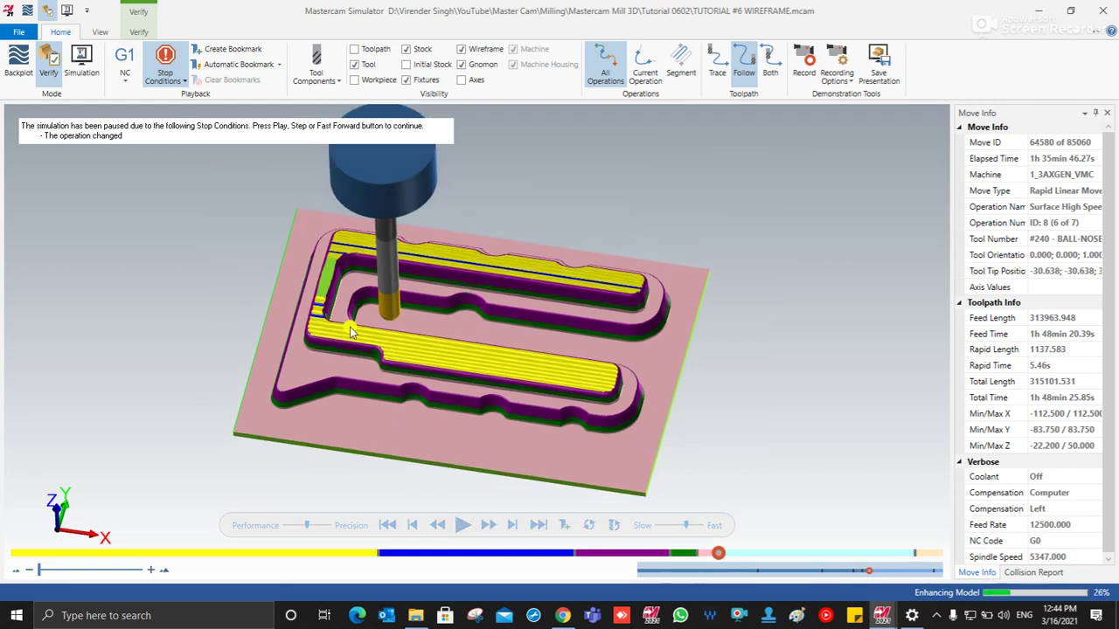
{"action": "scroll", "coordinate": [349, 332], "scroll_direction": "down", "scroll_amount": 1}
{"action": "left_click", "coordinate": [462, 524]}
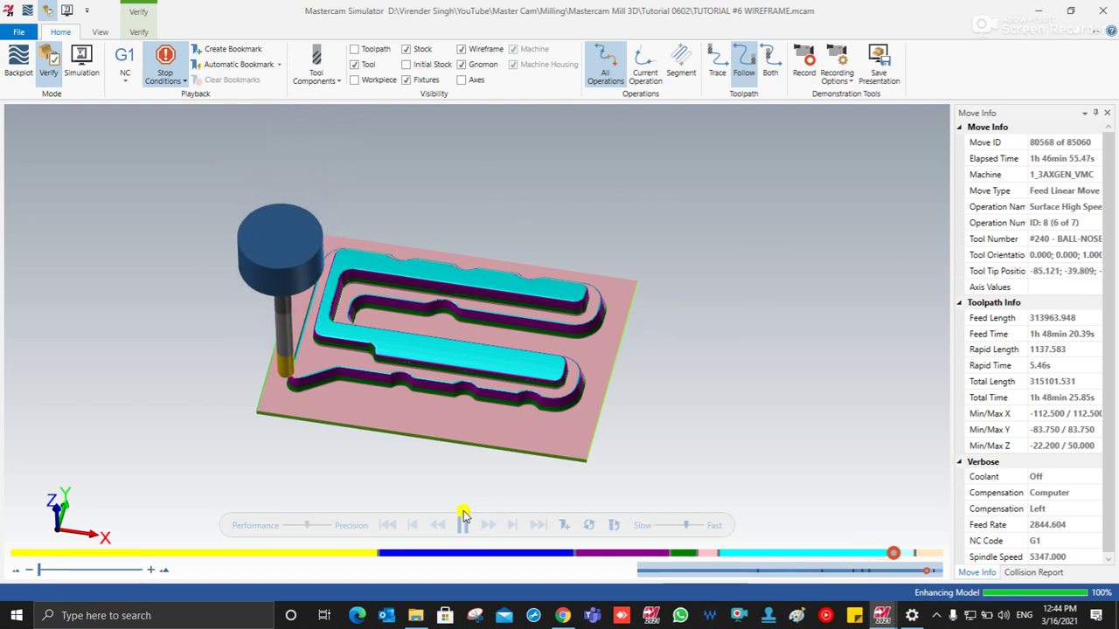
{"action": "left_click", "coordinate": [463, 518]}
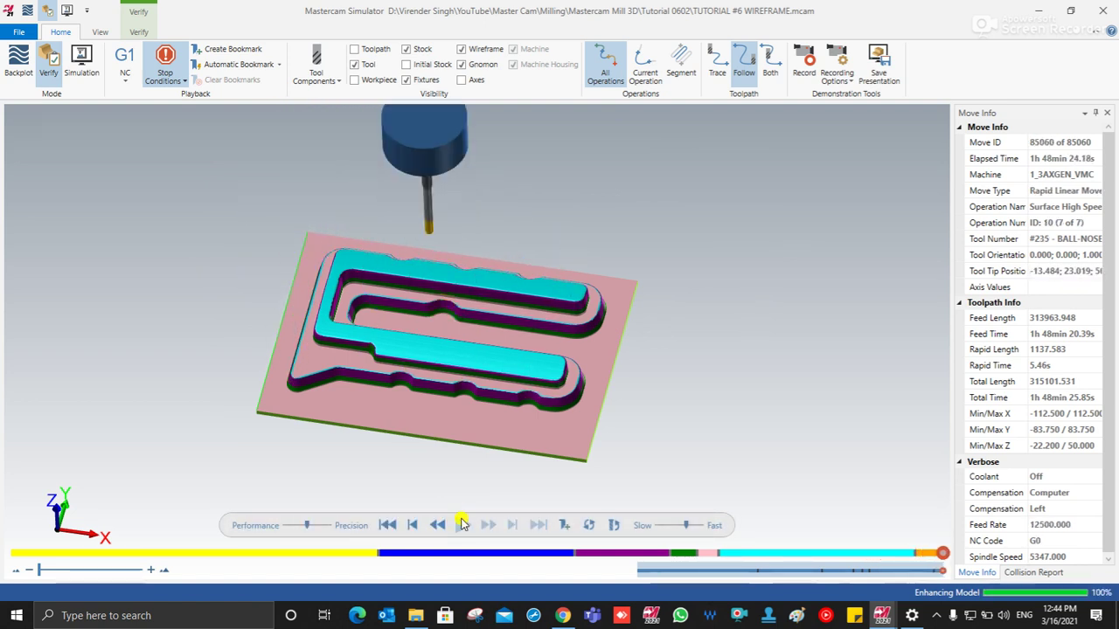
Examine the machined walls, pockets and flat faces of the simulated part up close from several angles.
{"action": "scroll", "coordinate": [404, 416], "scroll_direction": "up", "scroll_amount": 1}
{"action": "mouse_move", "coordinate": [394, 416]}
{"action": "middle_mouse_down"}
{"action": "mouse_move", "coordinate": [394, 379]}
{"action": "mouse_move", "coordinate": [379, 399]}
{"action": "mouse_move", "coordinate": [388, 411]}
{"action": "middle_mouse_up"}
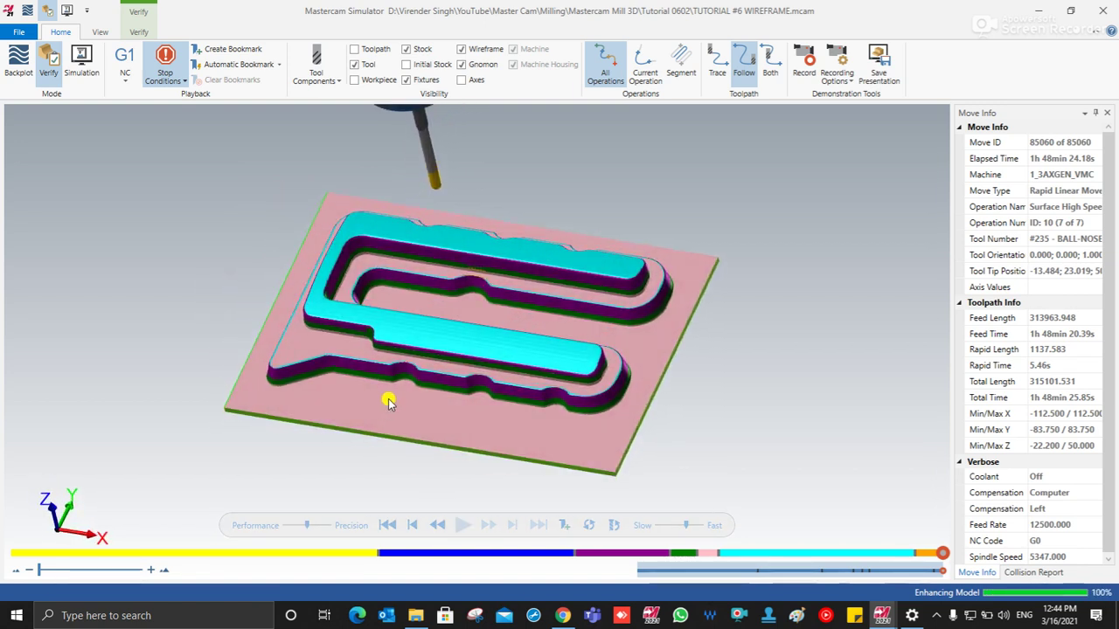
{"action": "scroll", "coordinate": [403, 331], "scroll_direction": "up", "scroll_amount": 1}
{"action": "mouse_move", "coordinate": [404, 337]}
{"action": "middle_mouse_down"}
{"action": "mouse_move", "coordinate": [430, 329]}
{"action": "mouse_move", "coordinate": [402, 320]}
{"action": "middle_mouse_up"}
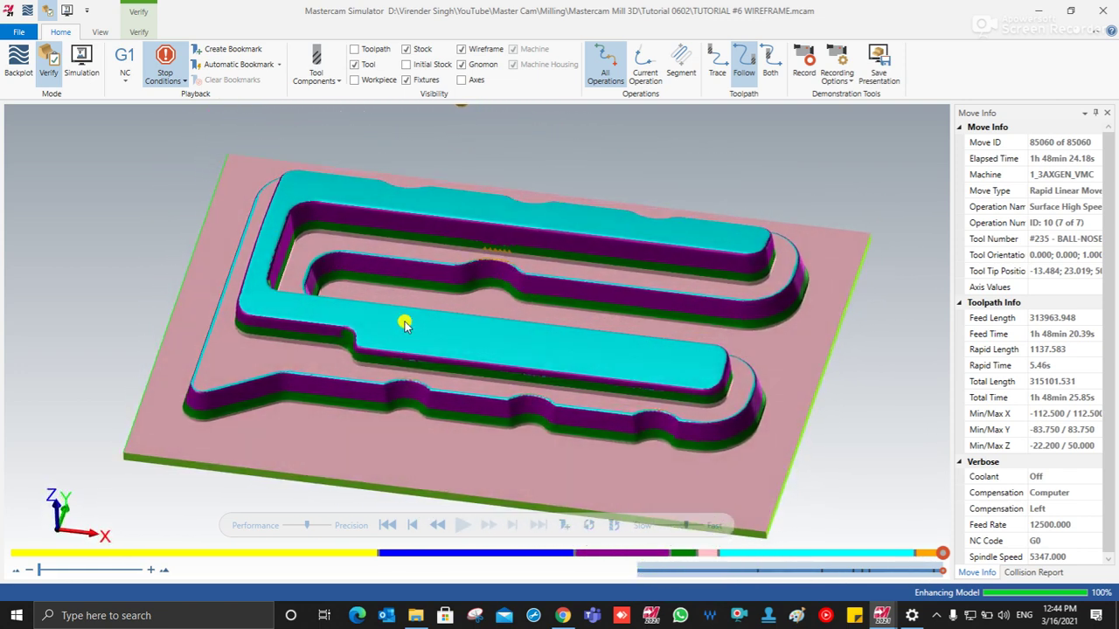
{"action": "scroll", "coordinate": [395, 310], "scroll_direction": "down", "scroll_amount": 1}
{"action": "scroll", "coordinate": [437, 339], "scroll_direction": "up", "scroll_amount": 1}
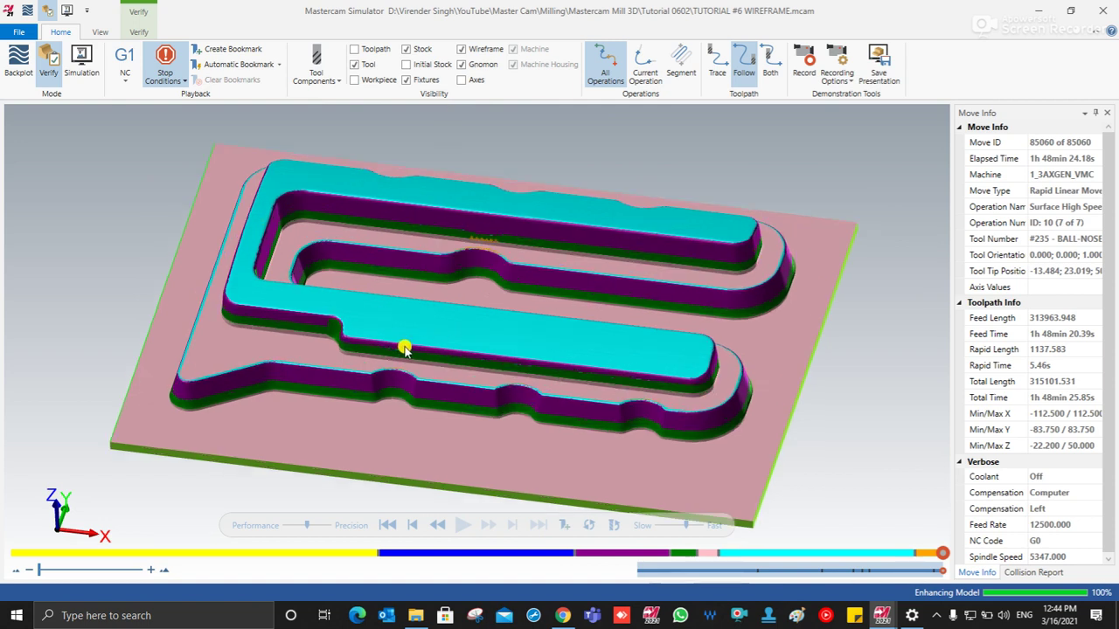
{"action": "middle_click_drag", "start_coordinate": [405, 348], "coordinate": [371, 349]}
{"action": "scroll", "coordinate": [370, 350], "scroll_direction": "up", "scroll_amount": 2}
{"action": "scroll", "coordinate": [367, 351], "scroll_direction": "down", "scroll_amount": 2}
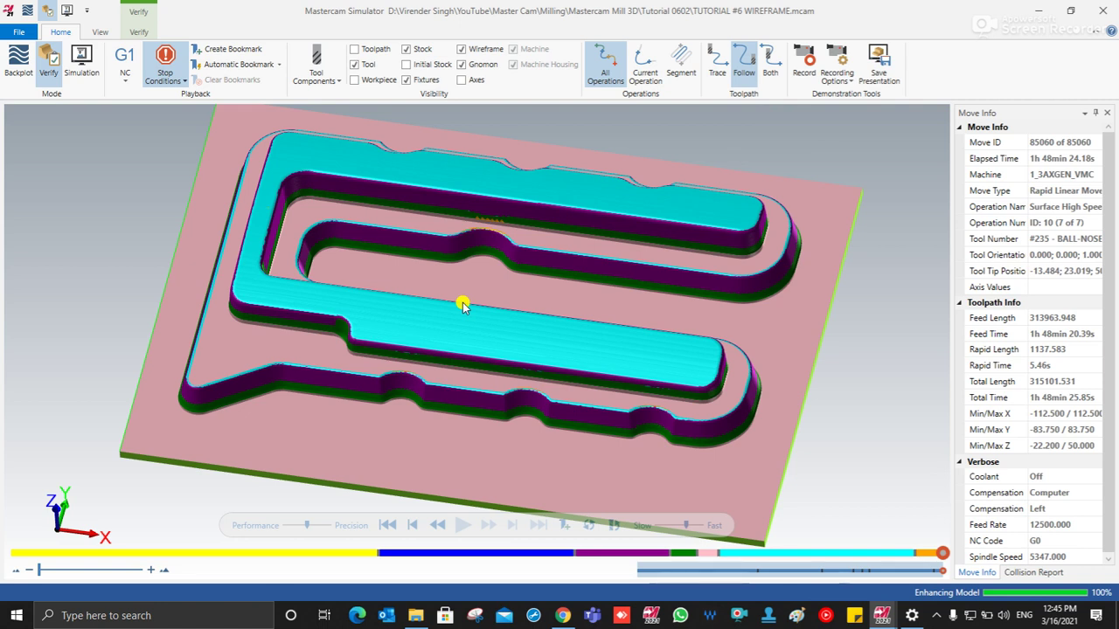
Return from the simulator to the Mastercam part file and permanently delete all operations and tools.
{"action": "left_click", "coordinate": [1042, 12]}
{"action": "right_click", "coordinate": [236, 223]}
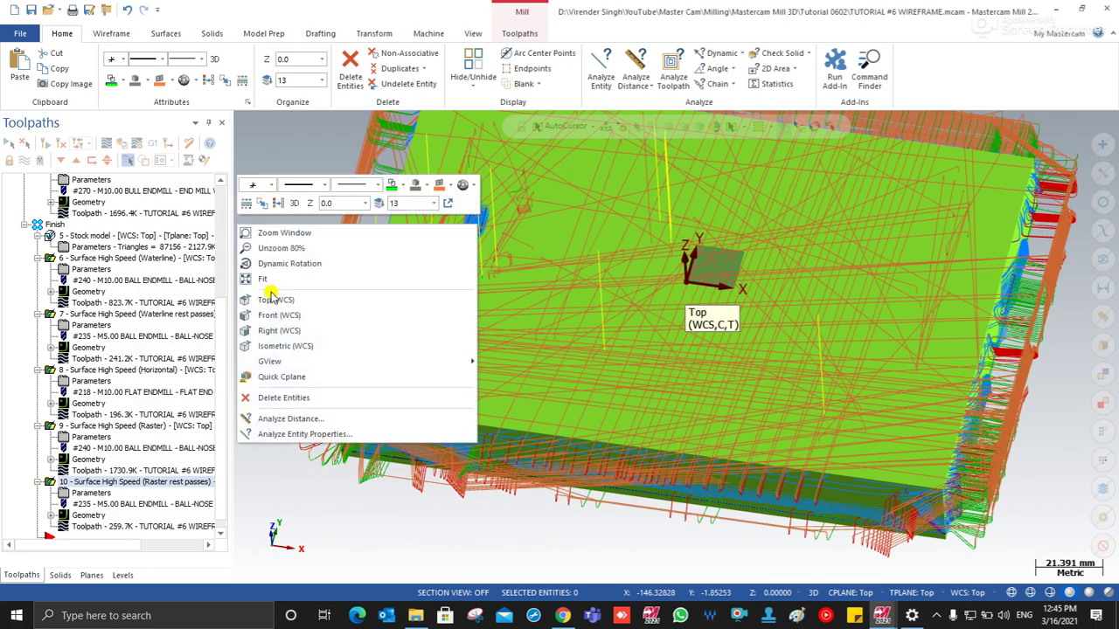
{"action": "left_click", "coordinate": [323, 302]}
{"action": "left_click", "coordinate": [39, 12]}
{"action": "middle_click_drag", "start_coordinate": [465, 328], "coordinate": [699, 332]}
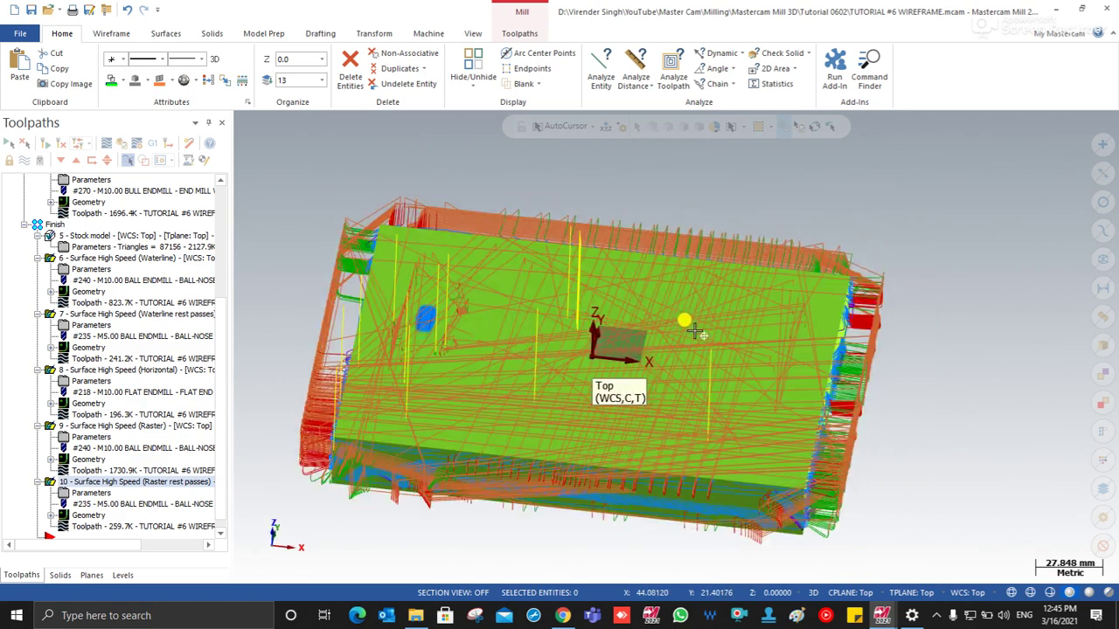
{"action": "left_click", "coordinate": [190, 146]}
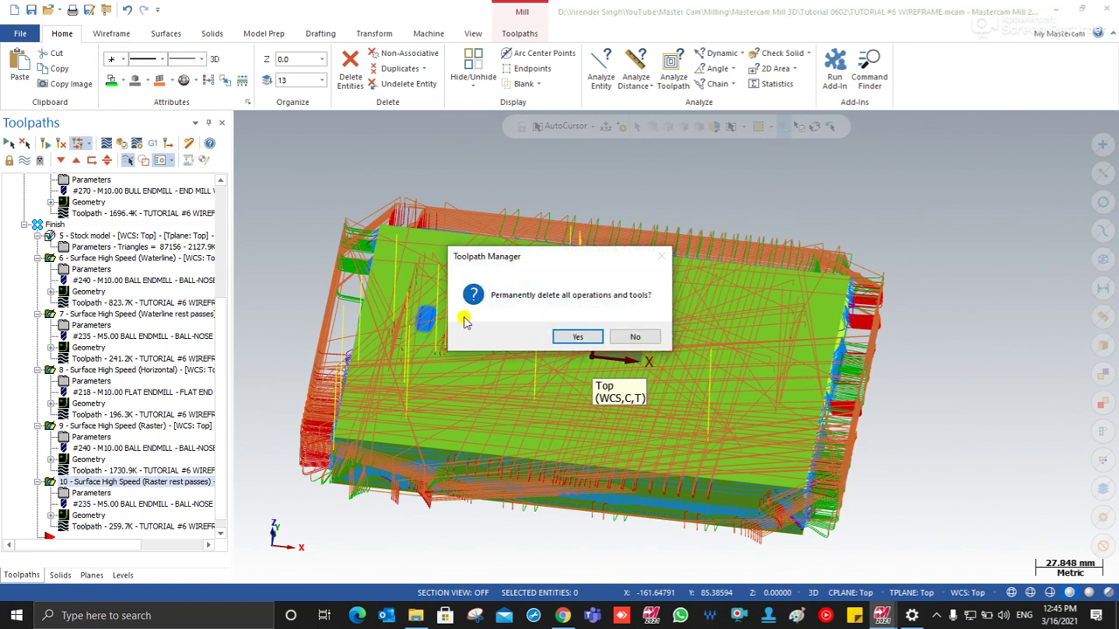
{"action": "left_click", "coordinate": [577, 339]}
Define a rectangular stock from all entities, 197 mm in X, 139.5 mm in Y and 25 mm in Z, with wireframe display.
{"action": "right_click", "coordinate": [523, 196]}
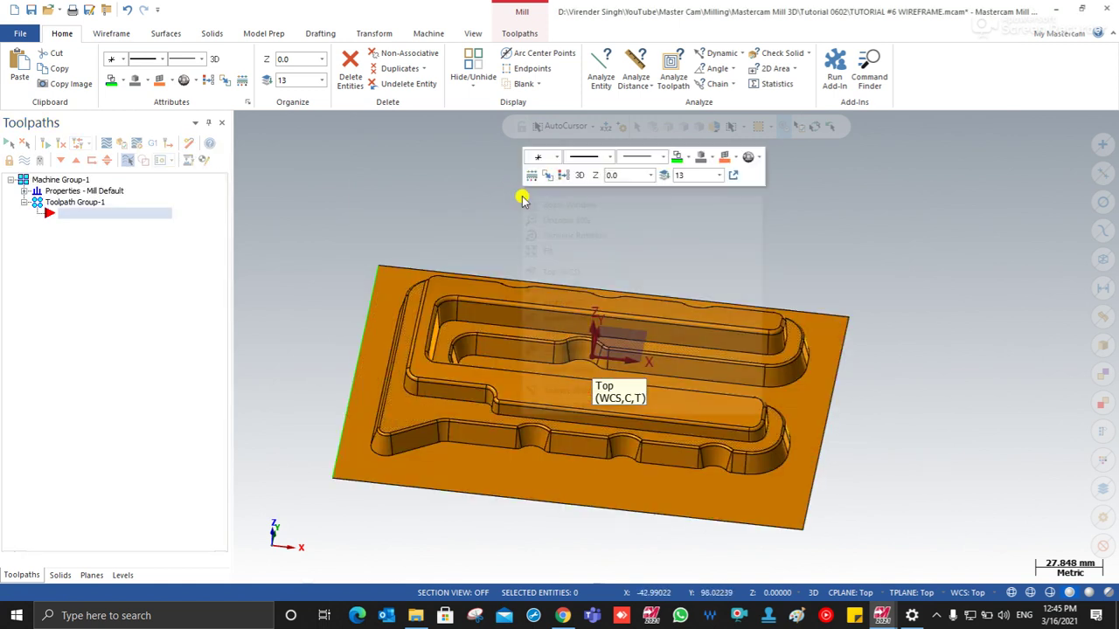
{"action": "left_click", "coordinate": [544, 274]}
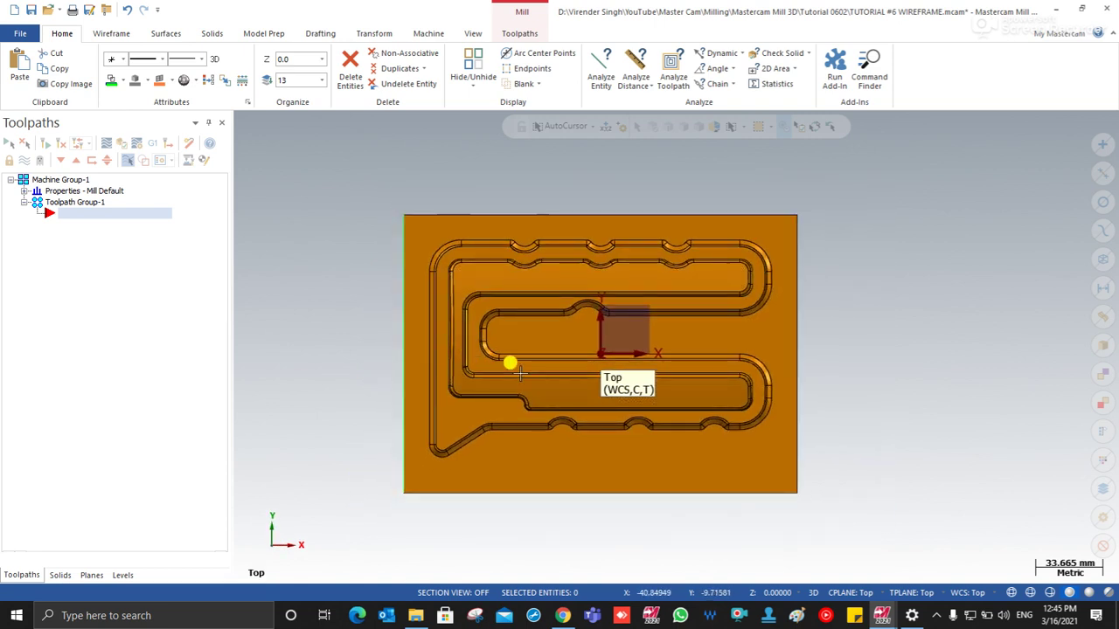
{"action": "middle_click_drag", "start_coordinate": [539, 347], "coordinate": [510, 292]}
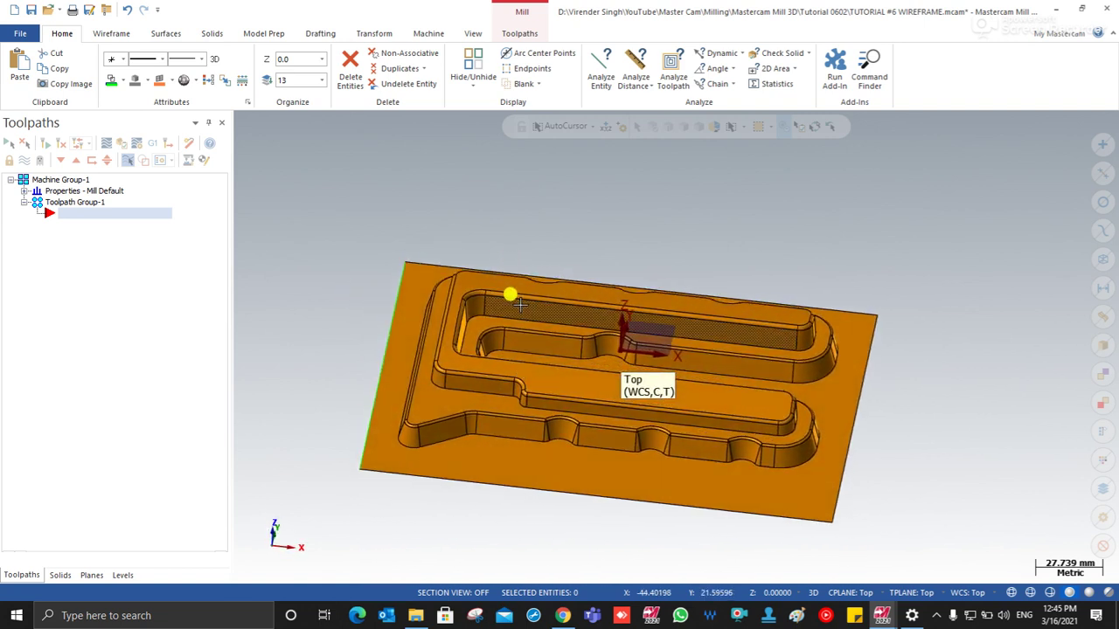
{"action": "left_click", "coordinate": [520, 33]}
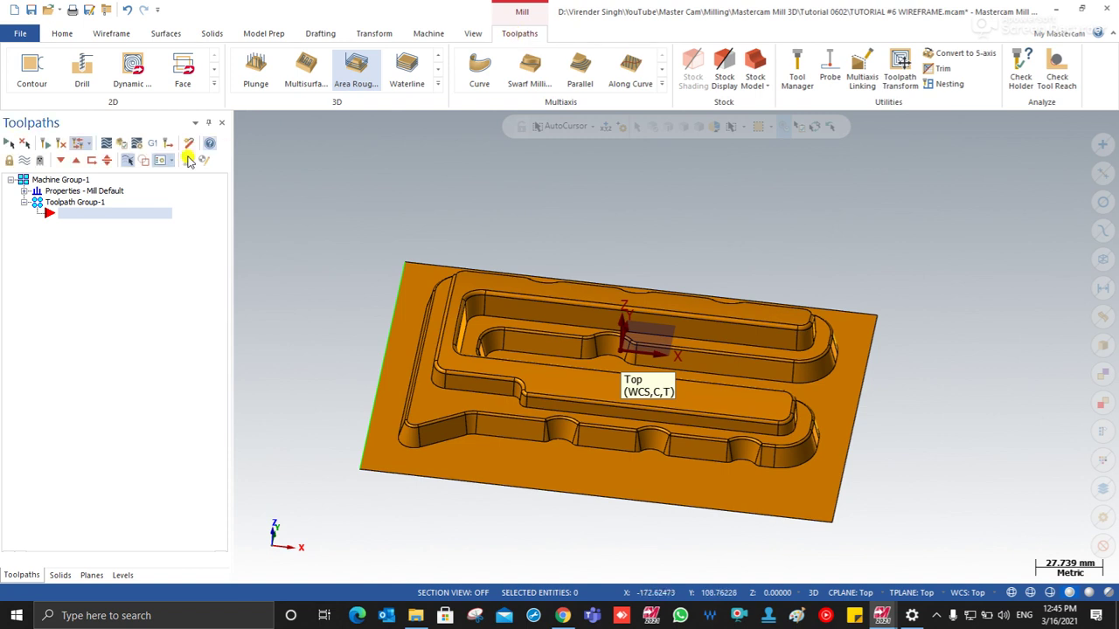
{"action": "left_click", "coordinate": [25, 192]}
{"action": "left_click", "coordinate": [71, 223]}
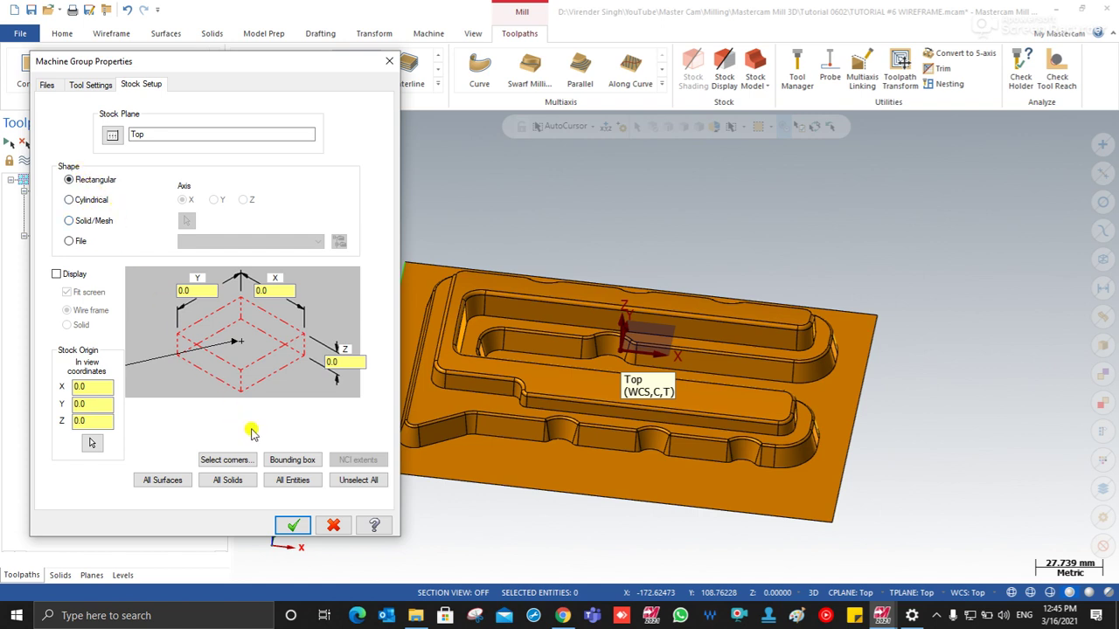
{"action": "left_click", "coordinate": [293, 484]}
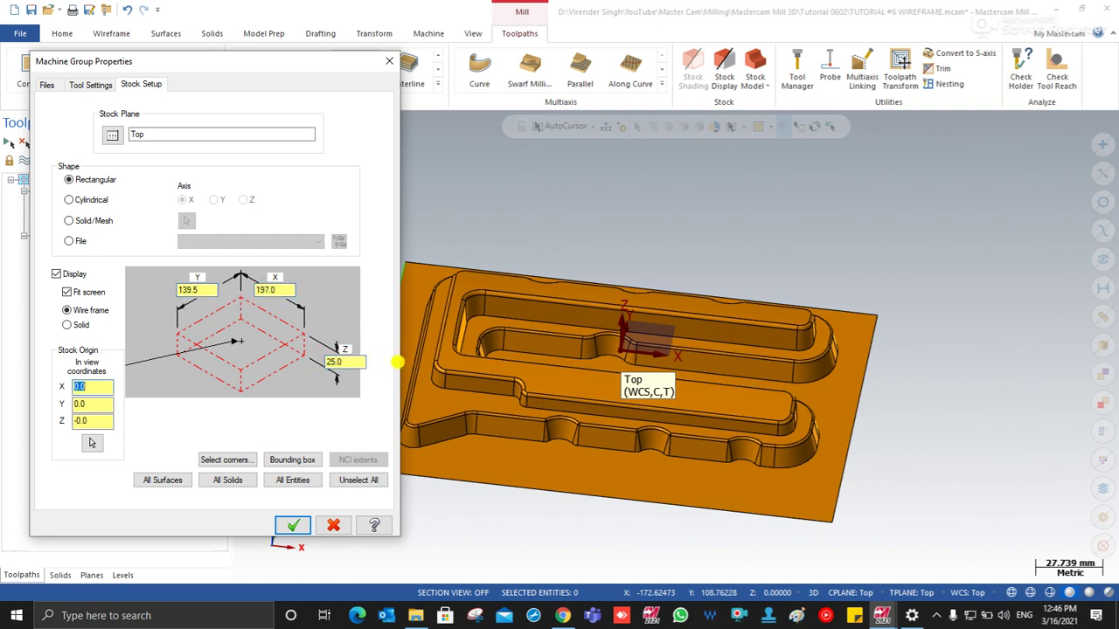
{"action": "left_click", "coordinate": [294, 525]}
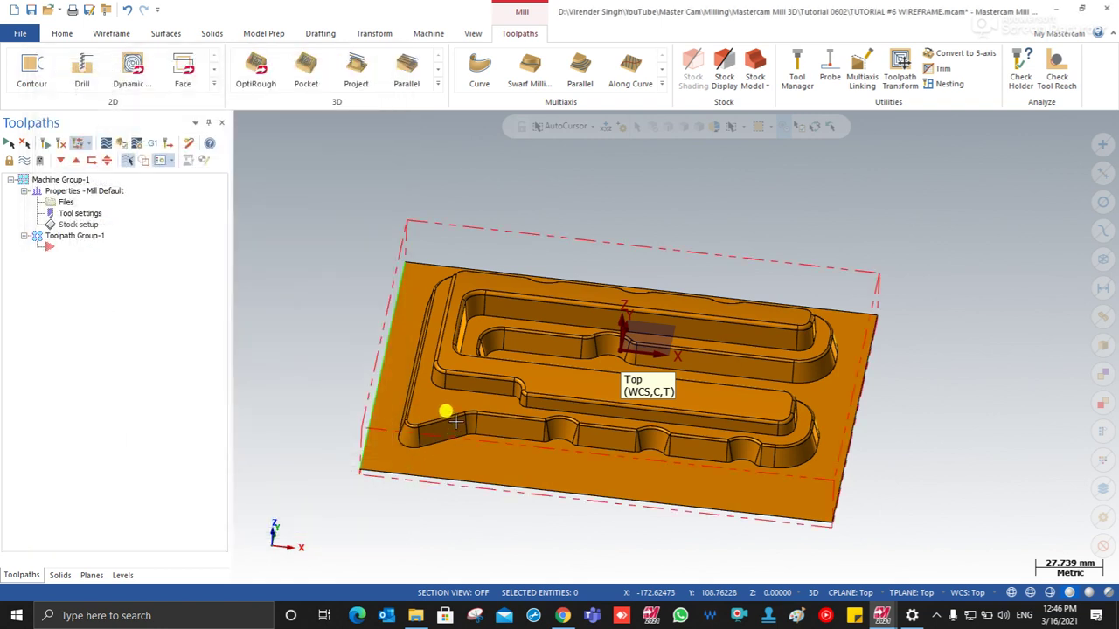
Examine how the stock boundary encloses the part, from oblique angles and the Top view.
{"action": "middle_click_drag", "start_coordinate": [455, 402], "coordinate": [431, 324]}
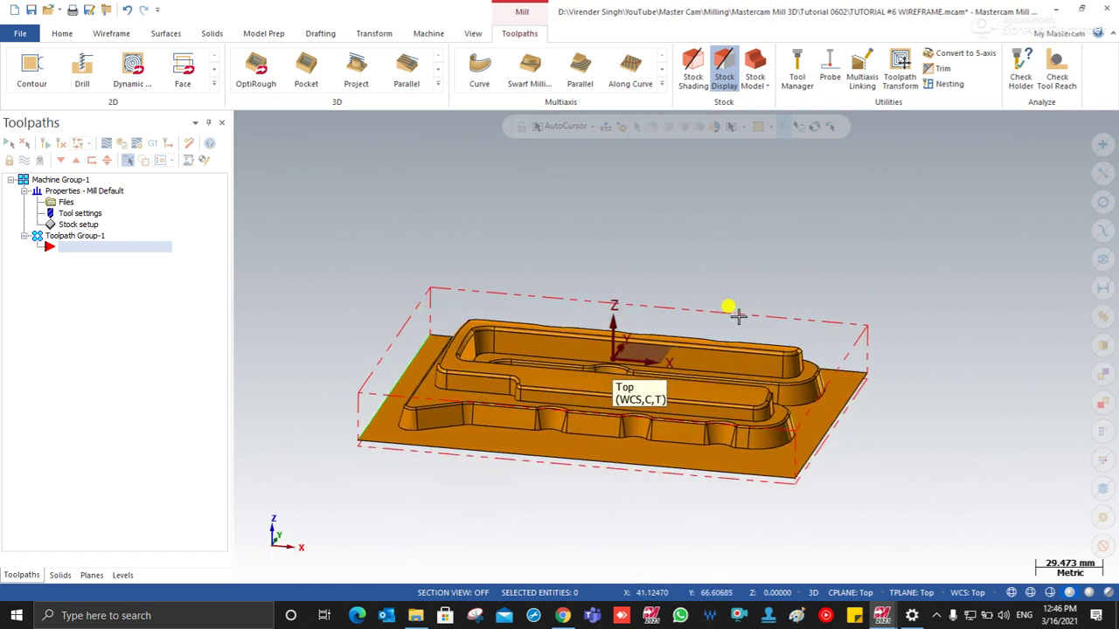
{"action": "middle_click_drag", "start_coordinate": [860, 319], "coordinate": [871, 325]}
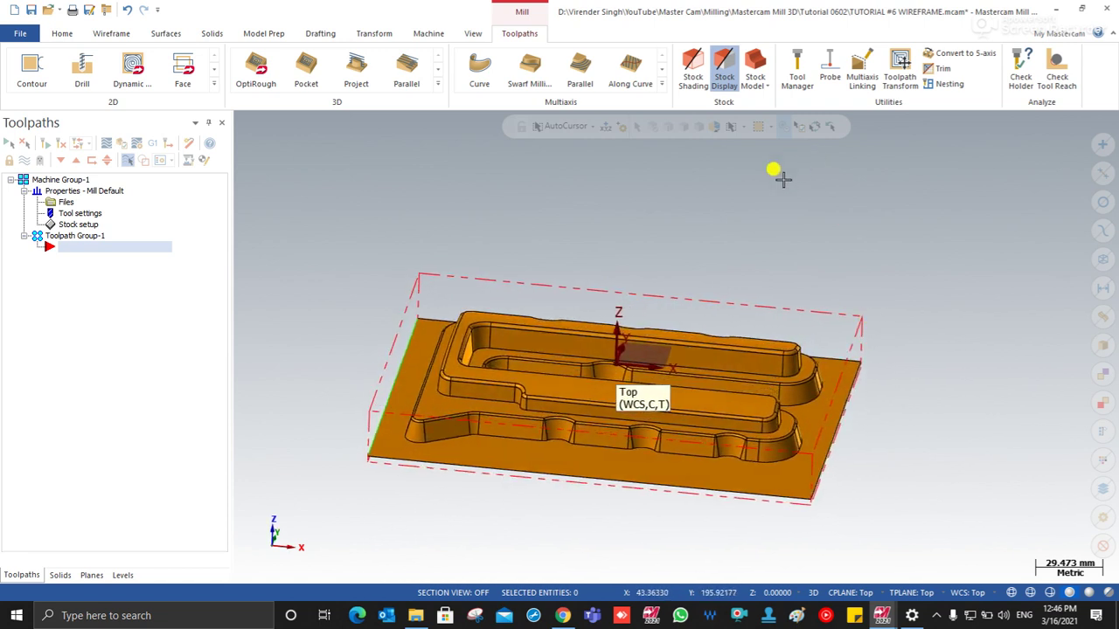
{"action": "middle_click_drag", "start_coordinate": [745, 204], "coordinate": [743, 212]}
{"action": "right_click", "coordinate": [731, 207]}
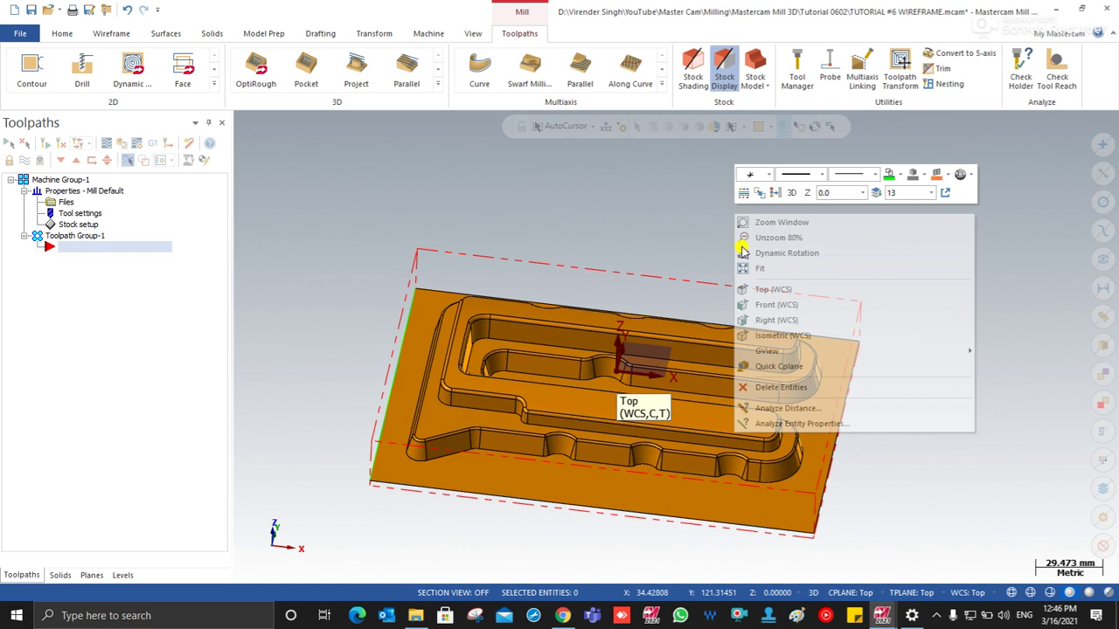
{"action": "left_click", "coordinate": [760, 288]}
{"action": "scroll", "coordinate": [632, 341], "scroll_direction": "down", "scroll_amount": 2}
{"action": "scroll", "coordinate": [603, 345], "scroll_direction": "up", "scroll_amount": 3}
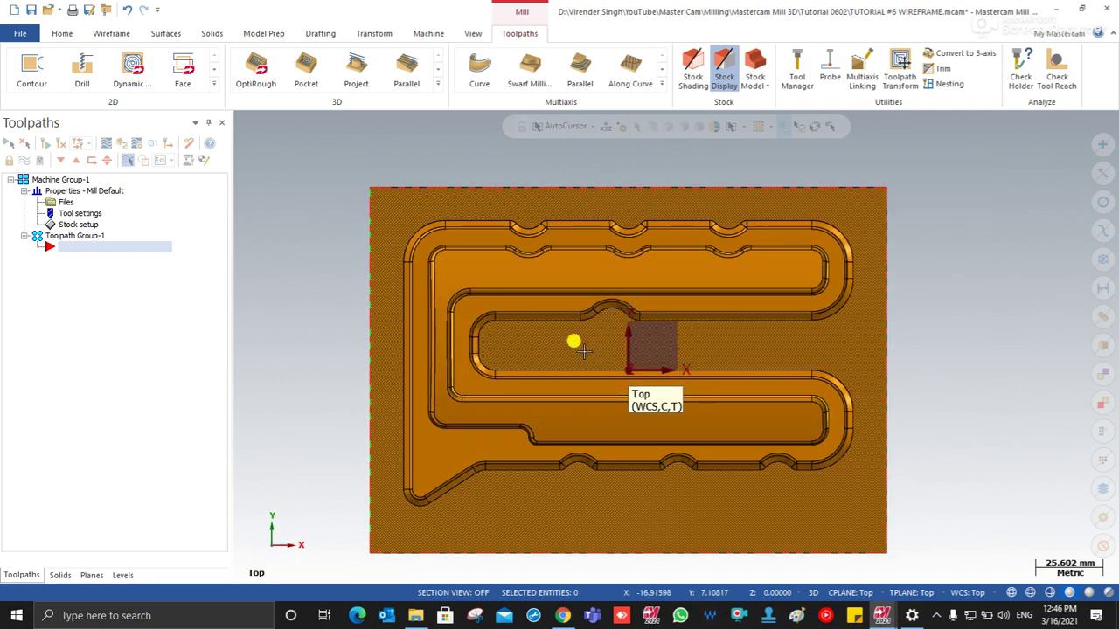
{"action": "middle_click_drag", "start_coordinate": [567, 360], "coordinate": [567, 295]}
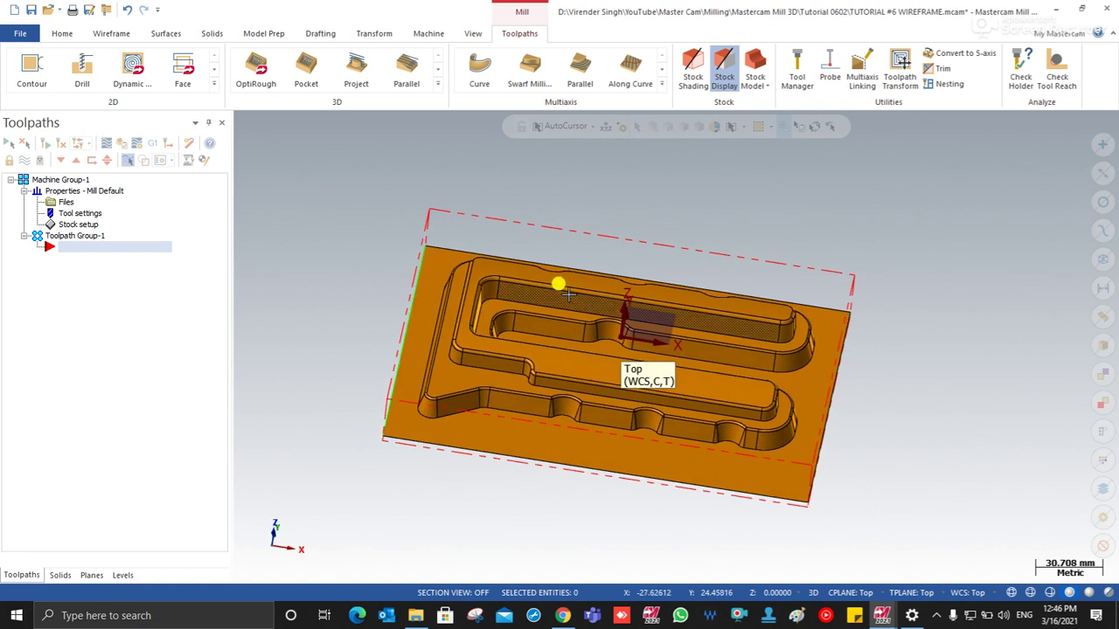
Start a rectangular stock model operation on the Top plane and set its color to light green, number 31.
{"action": "left_click", "coordinate": [755, 70]}
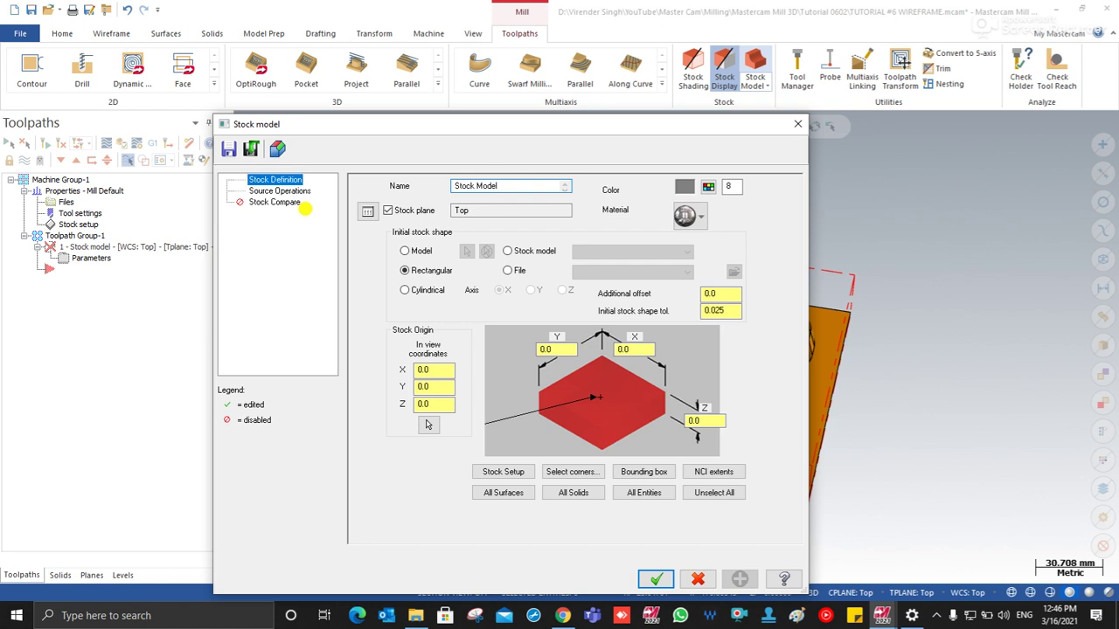
{"action": "left_click", "coordinate": [707, 187]}
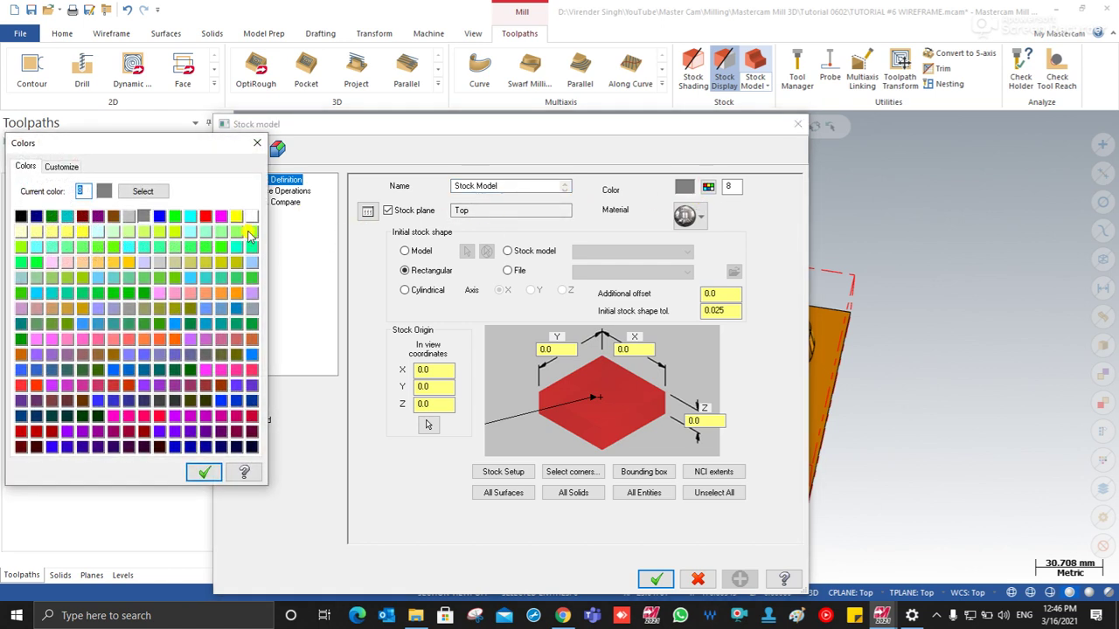
{"action": "left_click", "coordinate": [204, 472]}
{"action": "left_click_drag", "start_coordinate": [453, 129], "coordinate": [466, 68]}
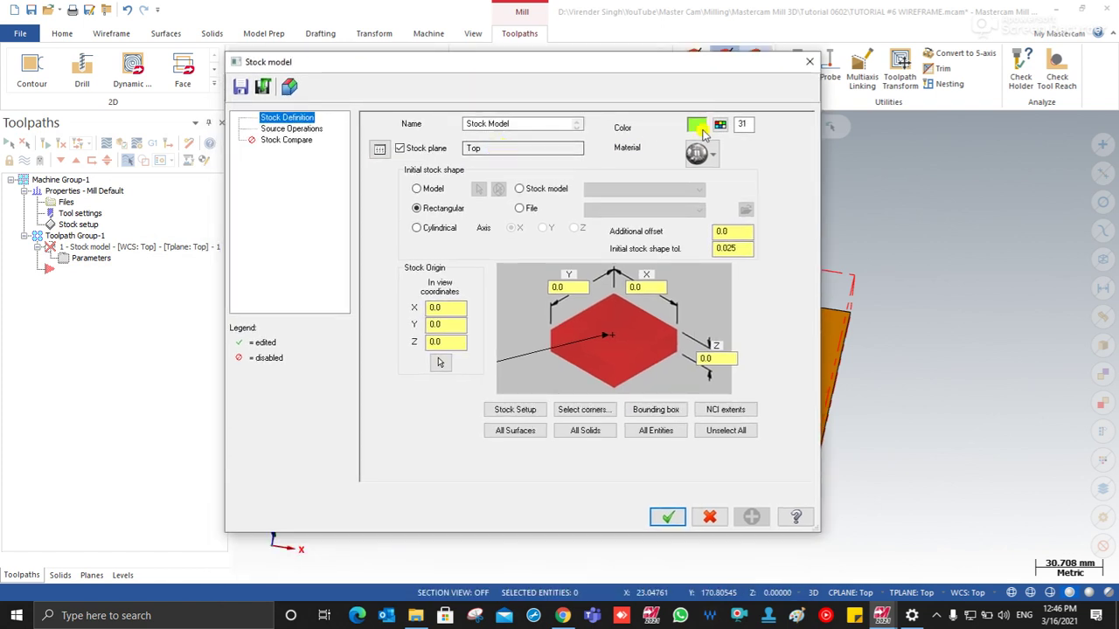
Take the stock model's dimensions from the stock setup, generate the model and view it from the Top.
{"action": "left_click", "coordinate": [505, 411]}
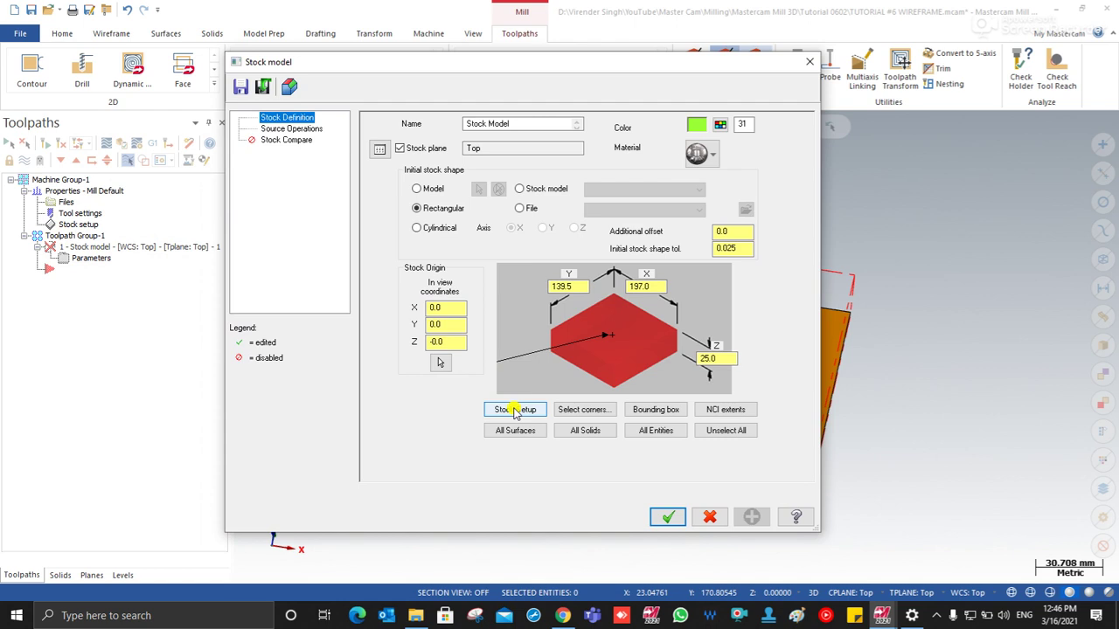
{"action": "left_click", "coordinate": [667, 517]}
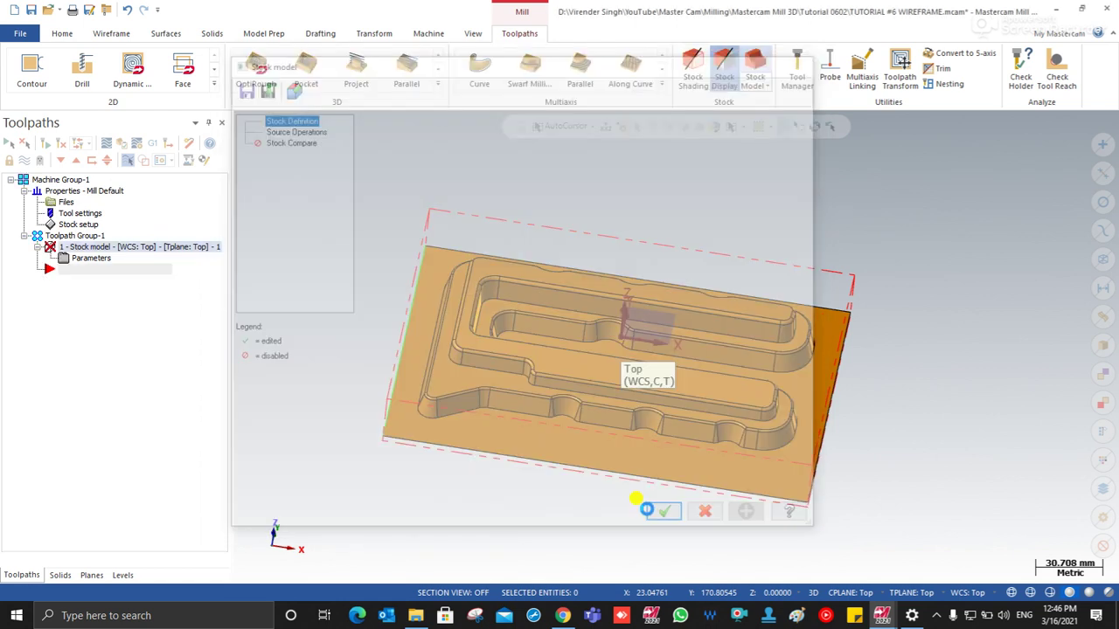
{"action": "mouse_move", "coordinate": [562, 342]}
{"action": "middle_mouse_down"}
{"action": "mouse_move", "coordinate": [545, 342]}
{"action": "mouse_move", "coordinate": [585, 301]}
{"action": "mouse_move", "coordinate": [557, 356]}
{"action": "middle_mouse_up"}
{"action": "right_click", "coordinate": [430, 280]}
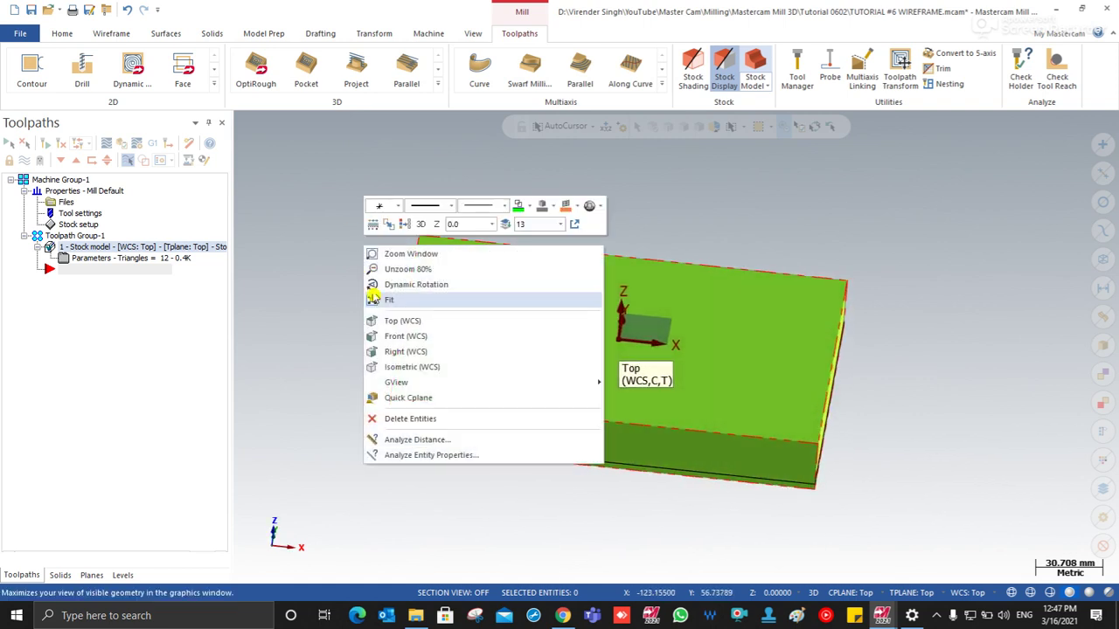
{"action": "left_click", "coordinate": [384, 318]}
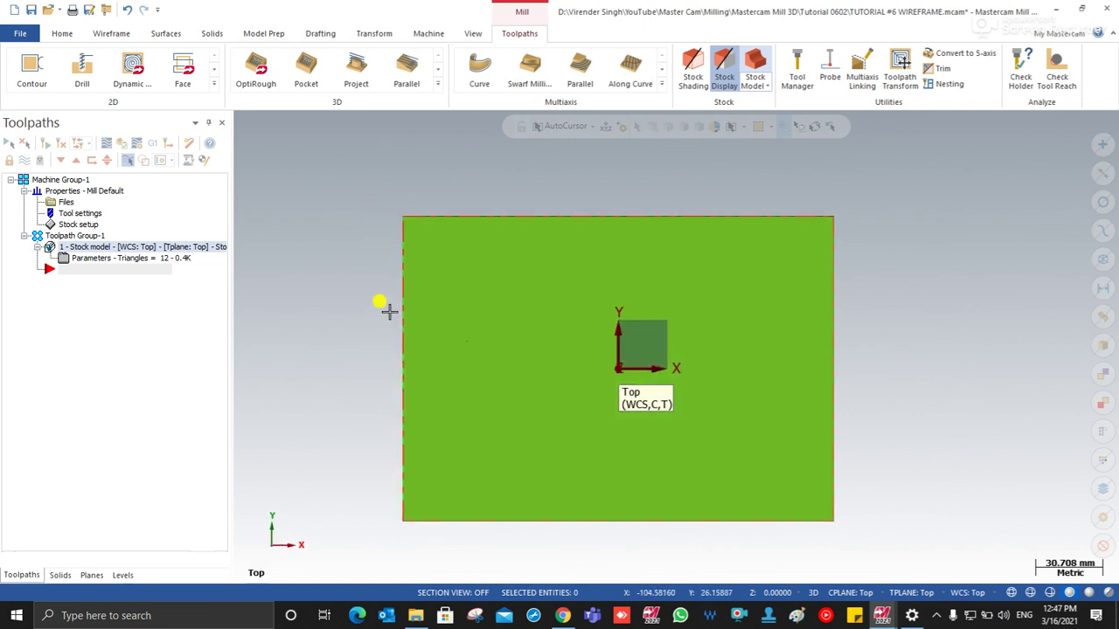
Start an Area Roughing toolpath and select all of the part's faces as machining geometry.
{"action": "left_click", "coordinate": [437, 83]}
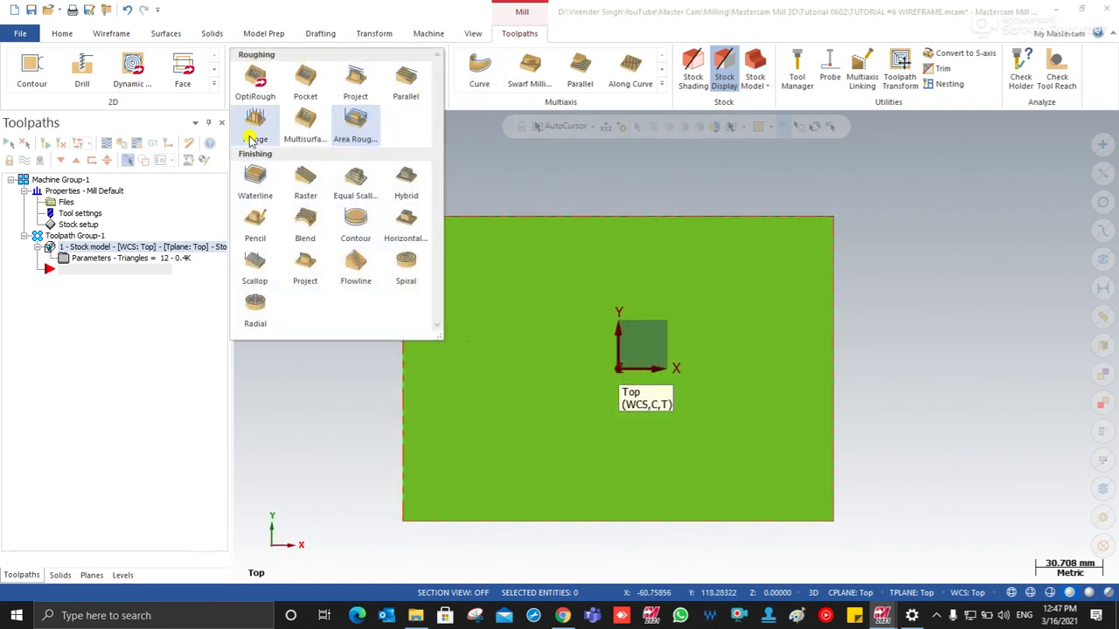
{"action": "left_click", "coordinate": [361, 138]}
{"action": "left_click", "coordinate": [497, 172]}
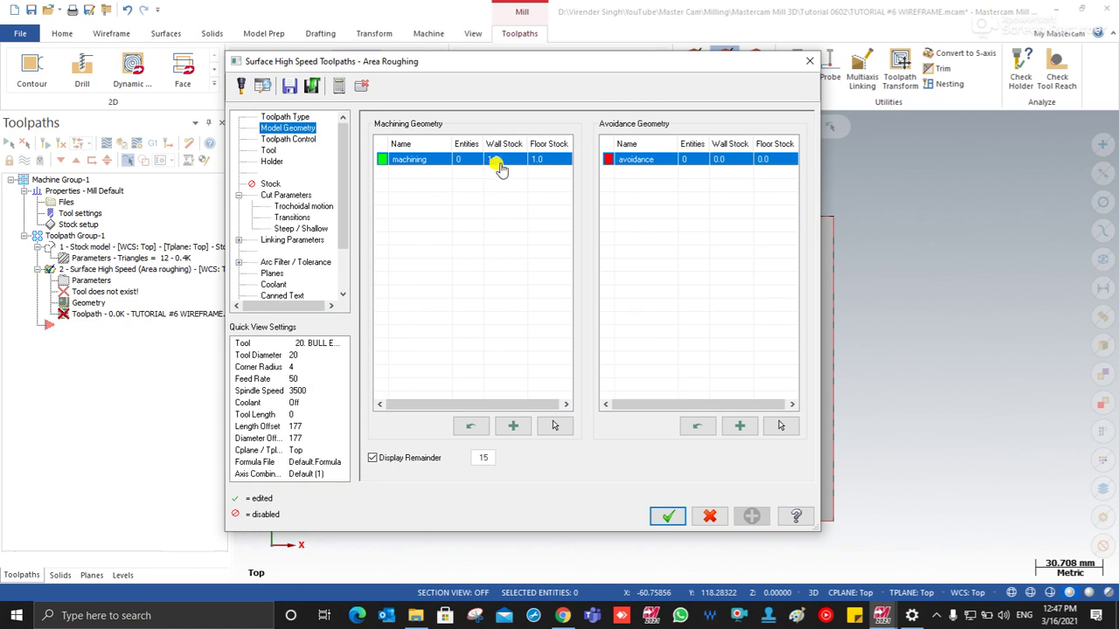
{"action": "left_click", "coordinate": [554, 426]}
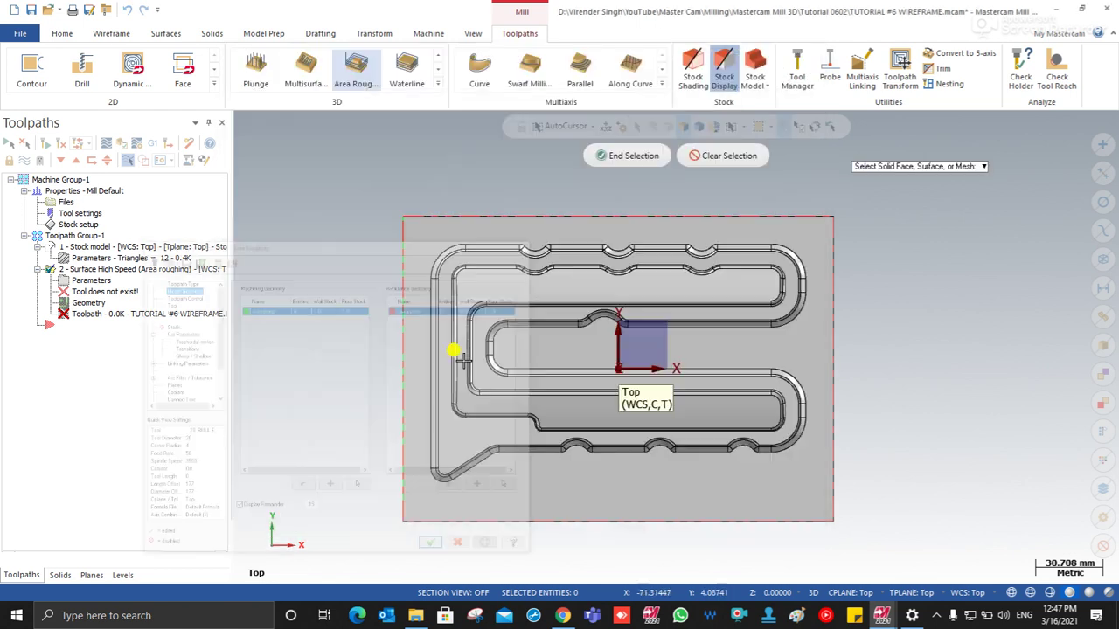
{"action": "left_click_drag", "start_coordinate": [327, 200], "coordinate": [835, 557]}
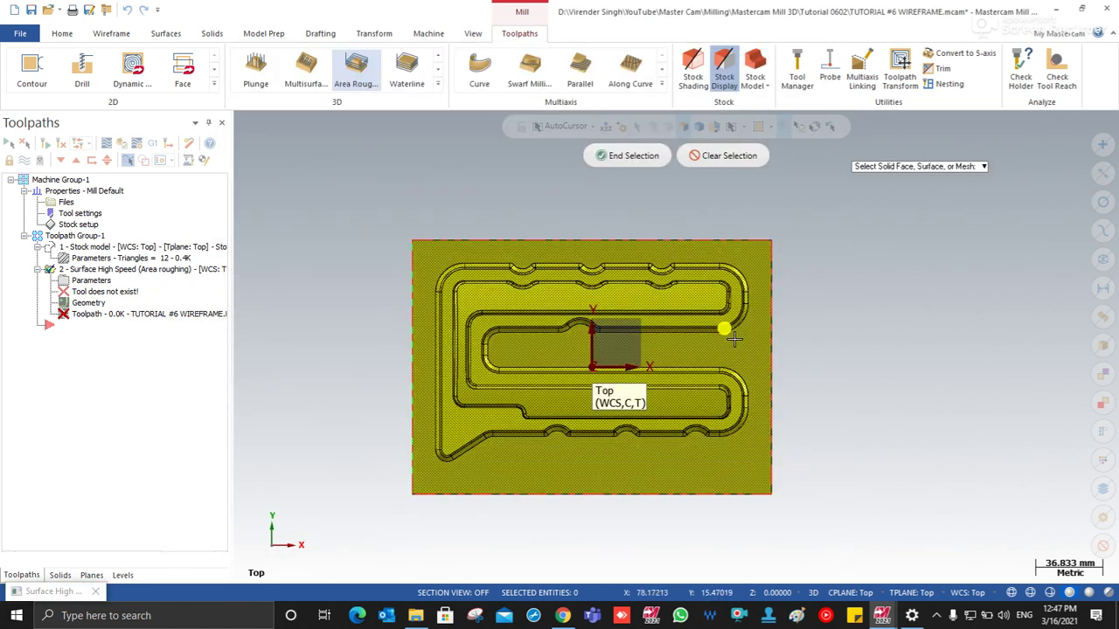
{"action": "left_click", "coordinate": [633, 156]}
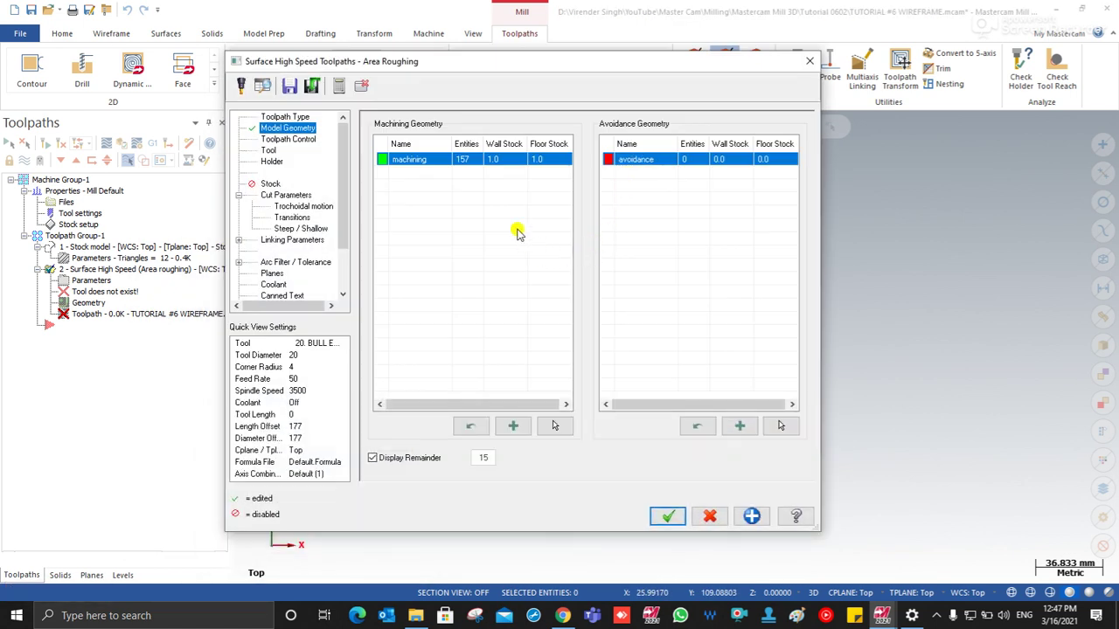
Set both the wall stock and the floor stock of the machining geometry to 0.2 mm.
{"action": "double_click", "coordinate": [502, 162]}
{"action": "left_click", "coordinate": [548, 159]}
{"action": "left_click", "coordinate": [494, 163]}
{"action": "left_click", "coordinate": [495, 162]}
{"action": "type", "text": "0.2"}
{"action": "left_click", "coordinate": [544, 164]}
{"action": "type", "text": "0.2"}
{"action": "left_click", "coordinate": [524, 199]}
Skip pockets smaller than 30 mm or 150 percent of the tool diameter, and set the containment strategy to From outside.
{"action": "left_click", "coordinate": [297, 140]}
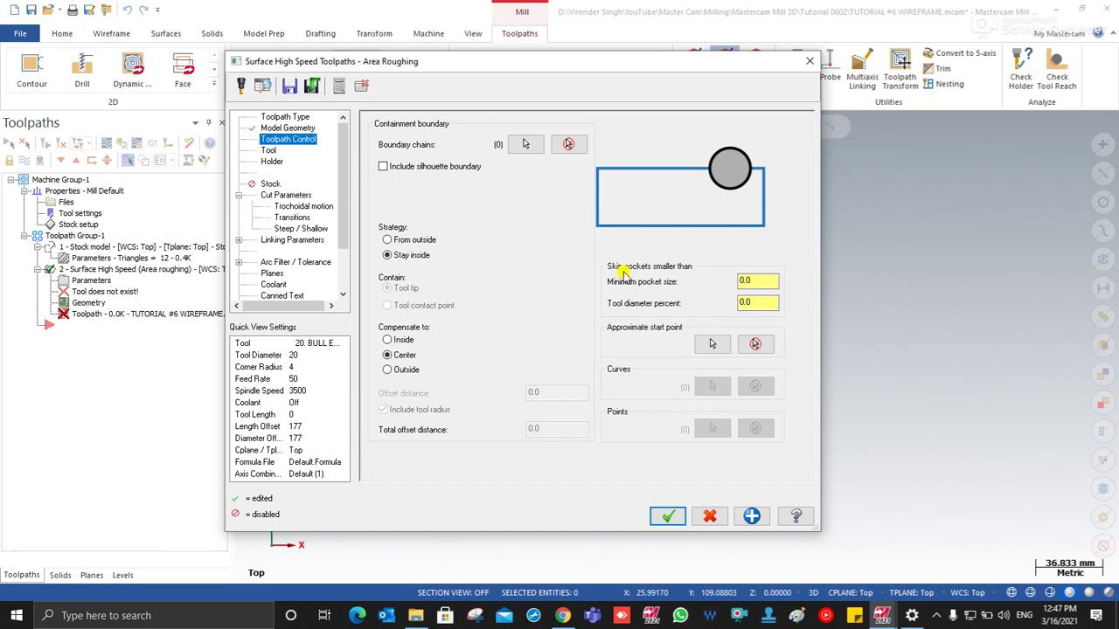
{"action": "double_click", "coordinate": [756, 302]}
{"action": "type", "text": "150"}
{"action": "double_click", "coordinate": [757, 280]}
{"action": "type", "text": "30."}
{"action": "left_click", "coordinate": [757, 303]}
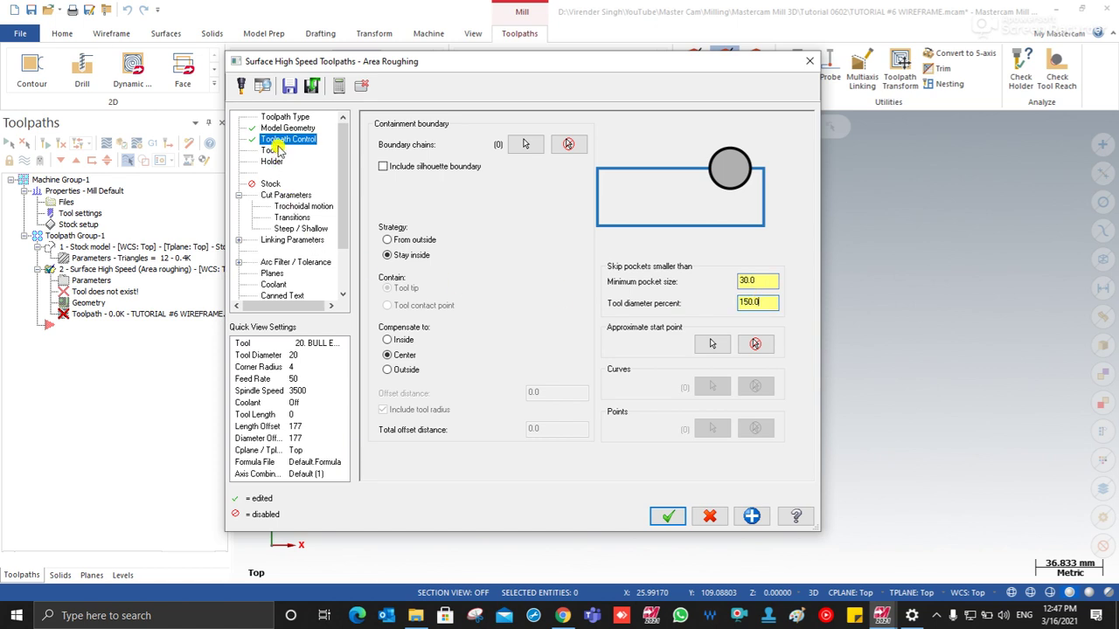
{"action": "left_click", "coordinate": [388, 241]}
Assign the 20 mm bull end mill with 2 mm corner radius and set the rest material to ignore small cusps.
{"action": "left_click", "coordinate": [269, 152]}
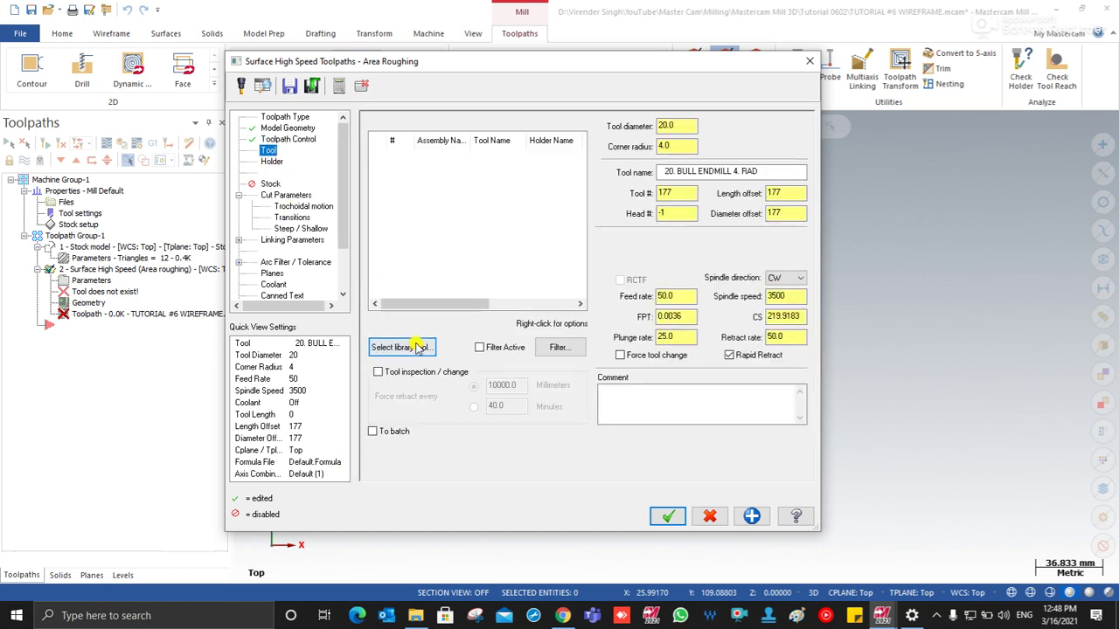
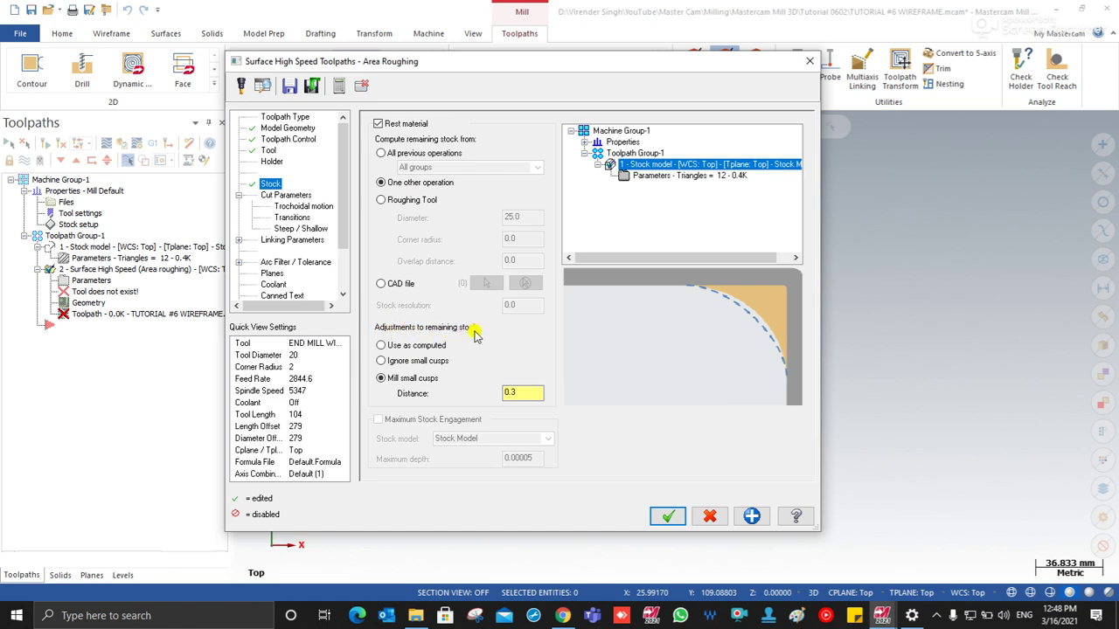
{"action": "left_click", "coordinate": [382, 361]}
{"action": "key", "text": "Tab"}
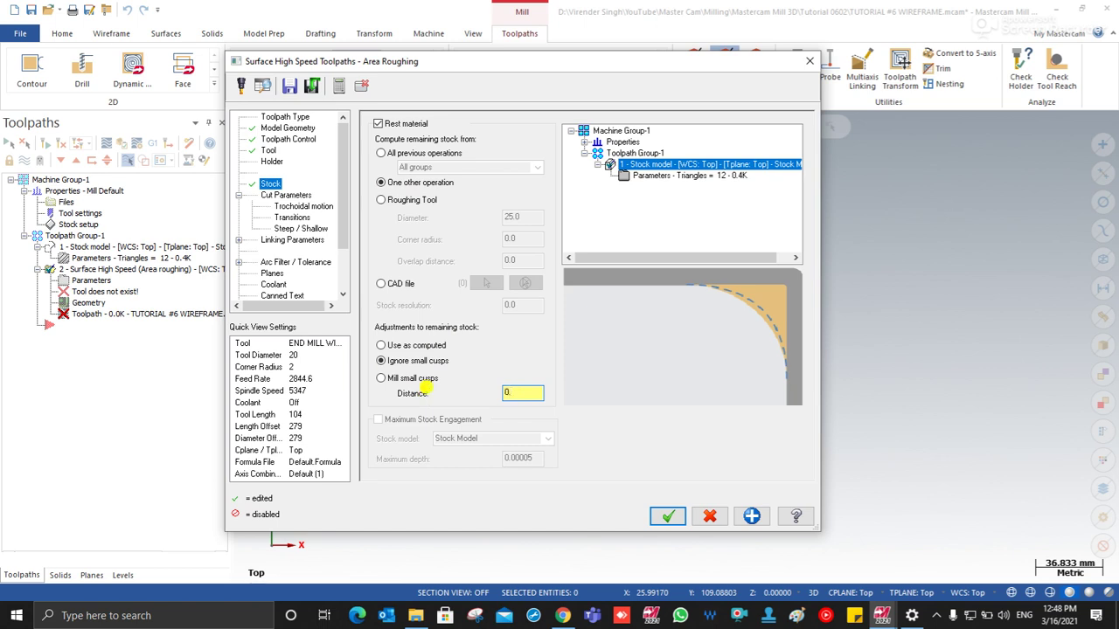
{"action": "double_click", "coordinate": [512, 391]}
Set the ignored small-cusp distance to 0.275 mm, based on floor stock and tolerance, and generate the area roughing toolpath.
{"action": "left_click", "coordinate": [287, 128]}
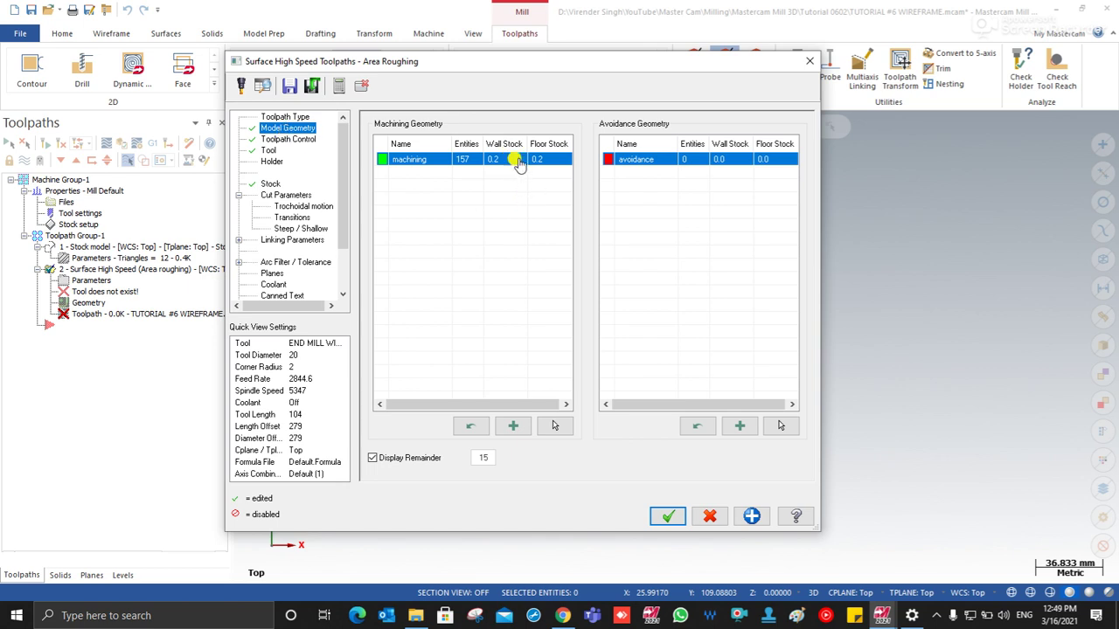
{"action": "left_click", "coordinate": [274, 263]}
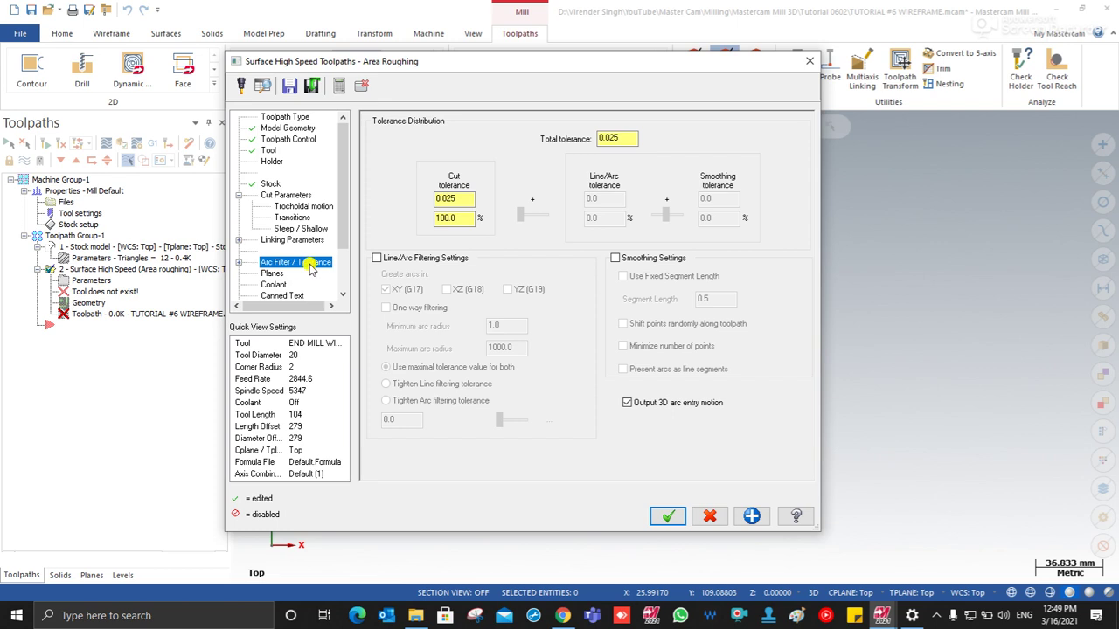
{"action": "left_click", "coordinate": [619, 142]}
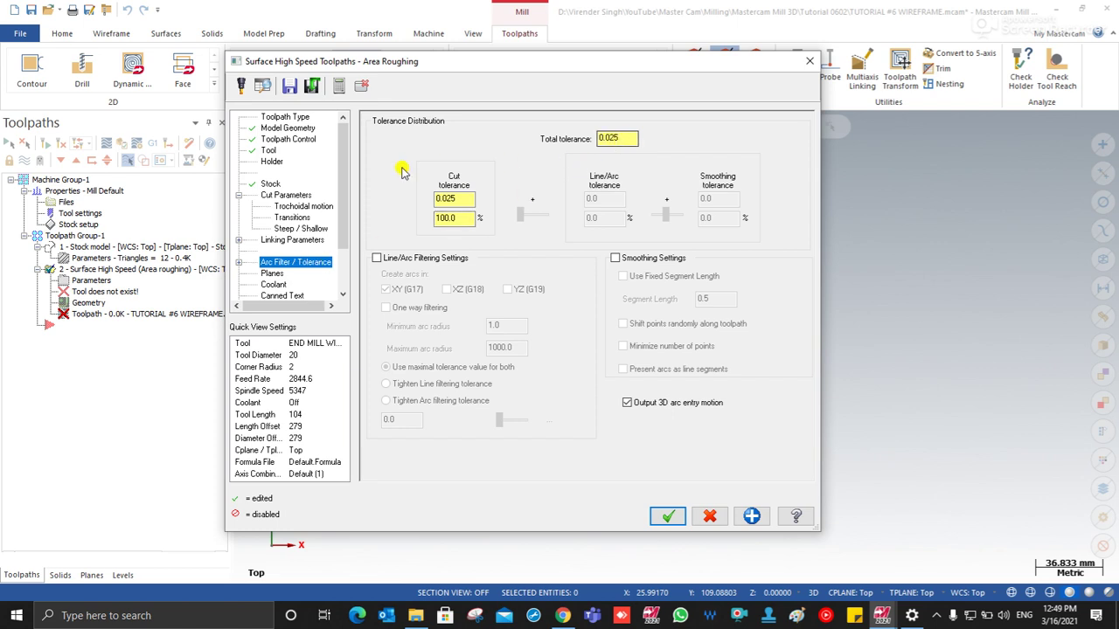
{"action": "left_click", "coordinate": [278, 194]}
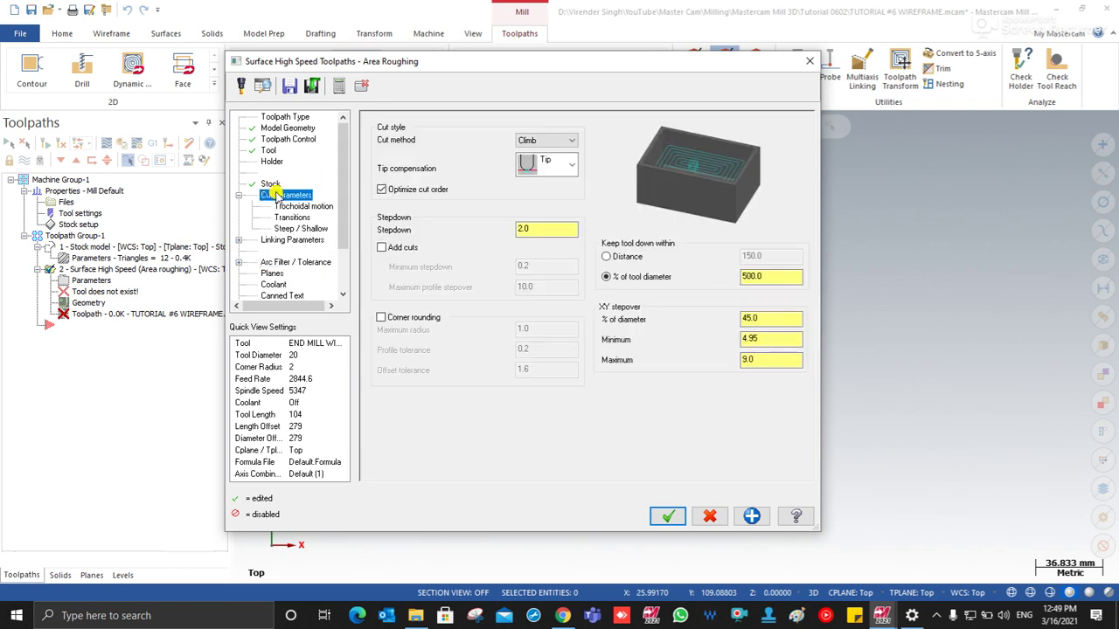
{"action": "left_click", "coordinate": [270, 183]}
{"action": "left_click", "coordinate": [527, 391]}
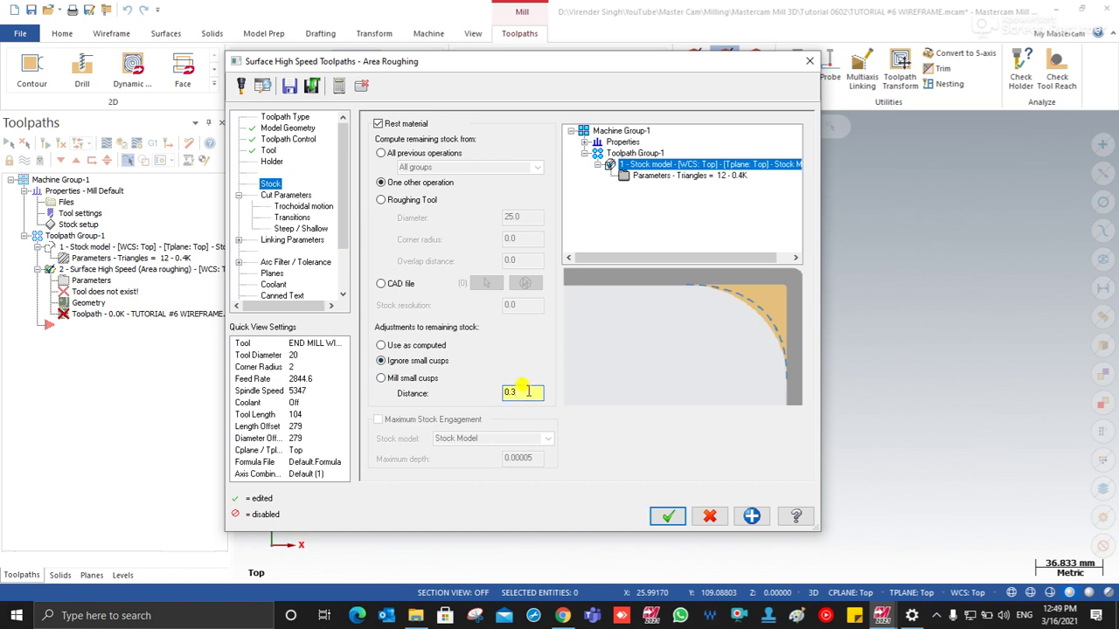
{"action": "left_click_drag", "start_coordinate": [521, 386], "coordinate": [480, 399]}
{"action": "left_click_drag", "start_coordinate": [513, 390], "coordinate": [461, 403]}
{"action": "left_click", "coordinate": [666, 516]}
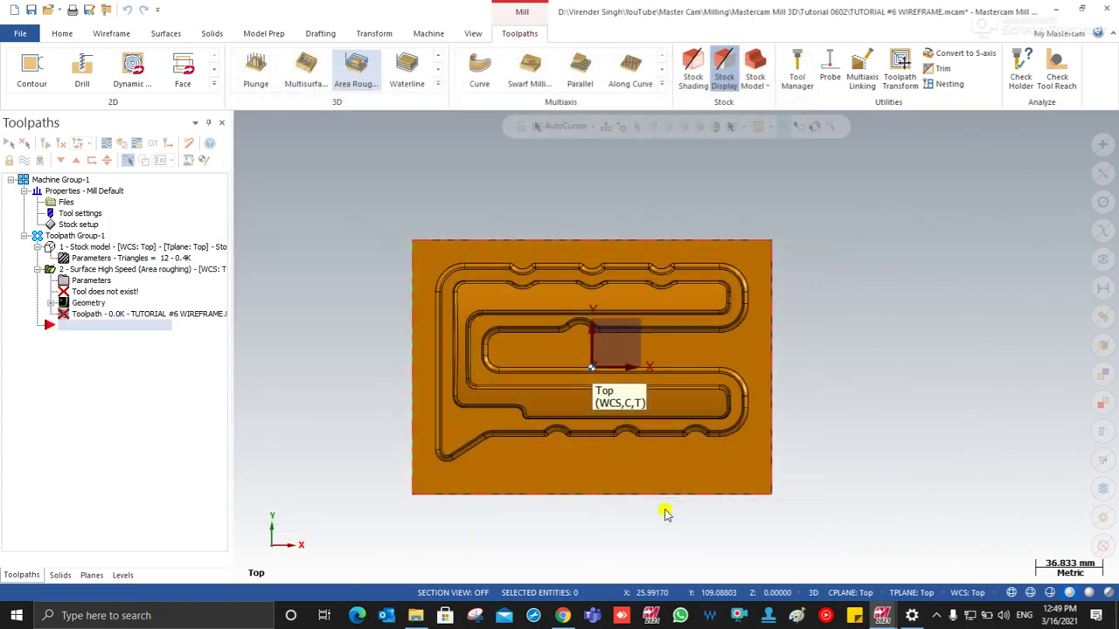
{"action": "middle_click_drag", "start_coordinate": [303, 332], "coordinate": [367, 367]}
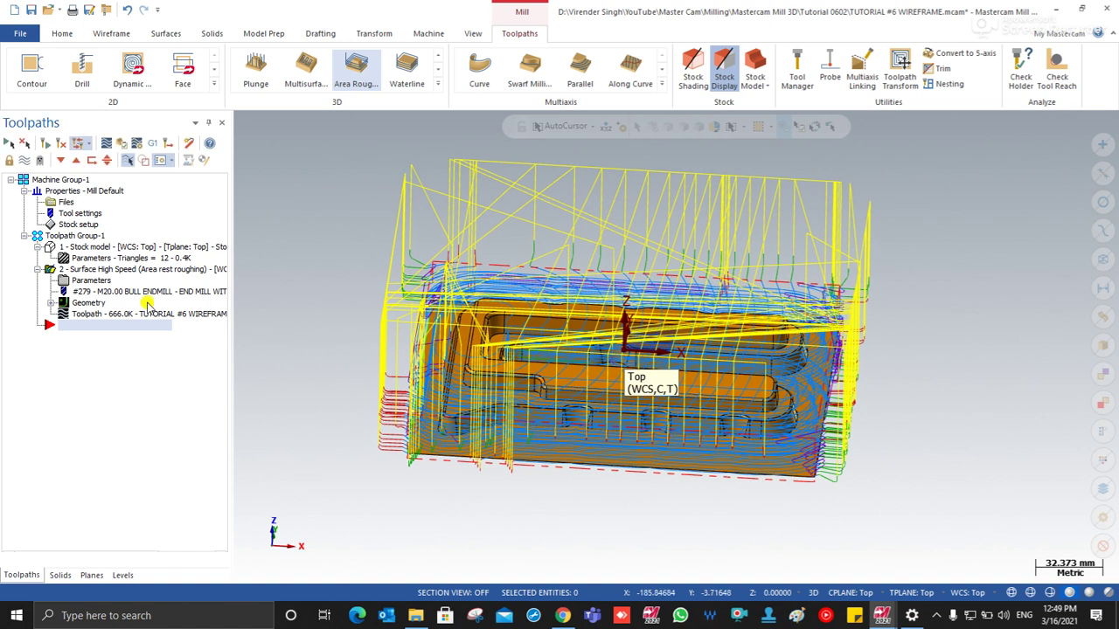
Edit the roughing cut parameters: 0.5 mm stepdown, corner rounding enabled and tool kept down within 100 percent of the tool diameter.
{"action": "left_click", "coordinate": [79, 271]}
{"action": "left_click", "coordinate": [78, 279]}
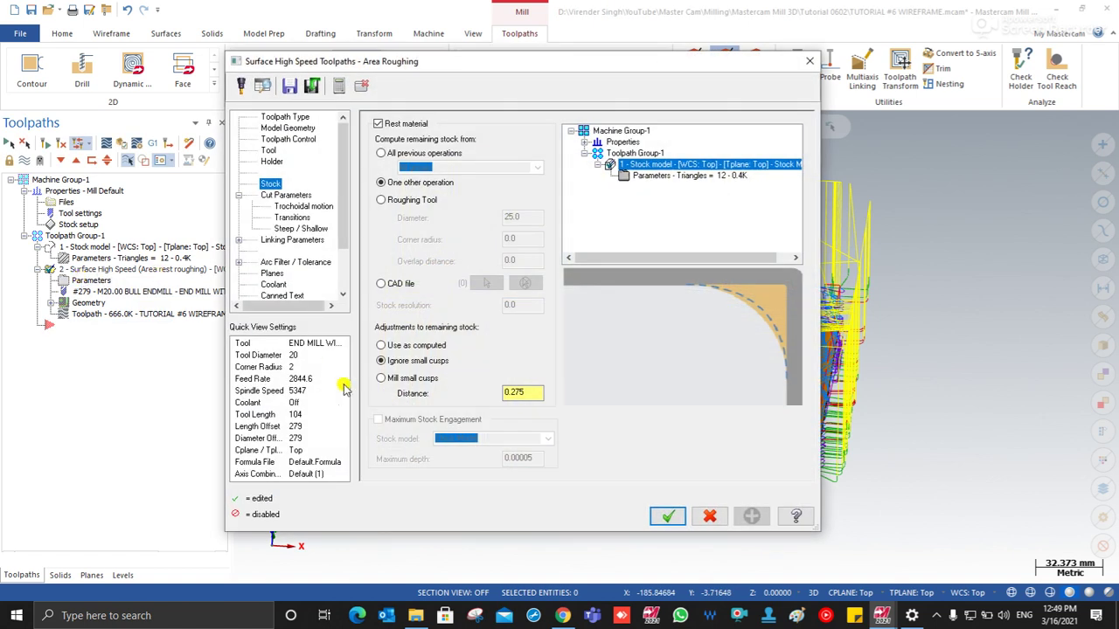
{"action": "left_click", "coordinate": [279, 194]}
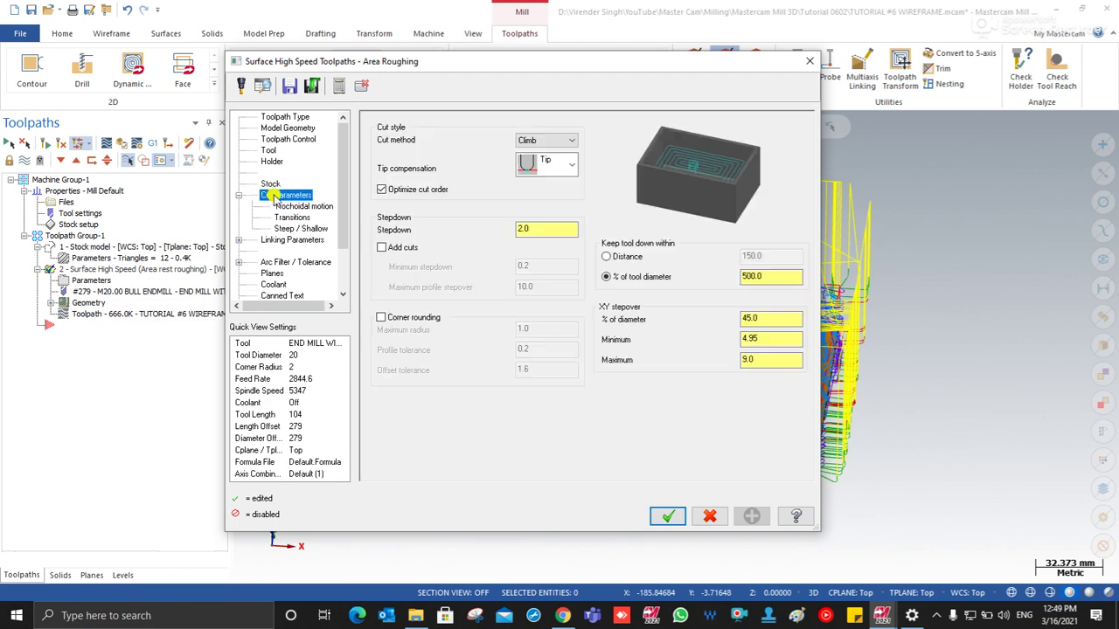
{"action": "double_click", "coordinate": [525, 229]}
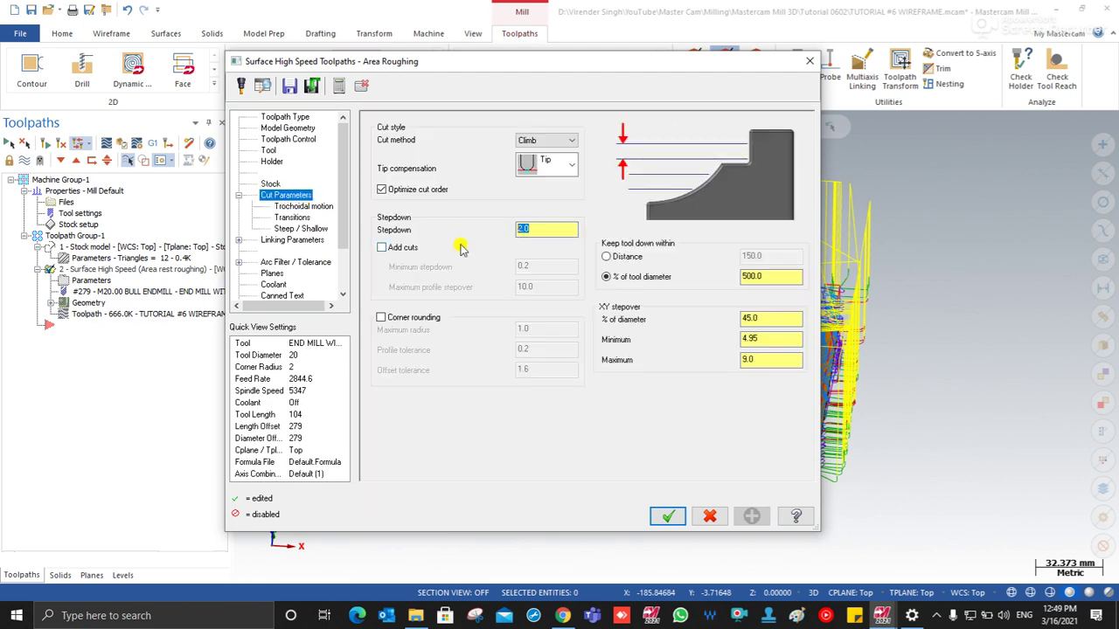
{"action": "left_click", "coordinate": [423, 317]}
{"action": "double_click", "coordinate": [760, 276]}
{"action": "type", "text": "100"}
{"action": "double_click", "coordinate": [751, 318]}
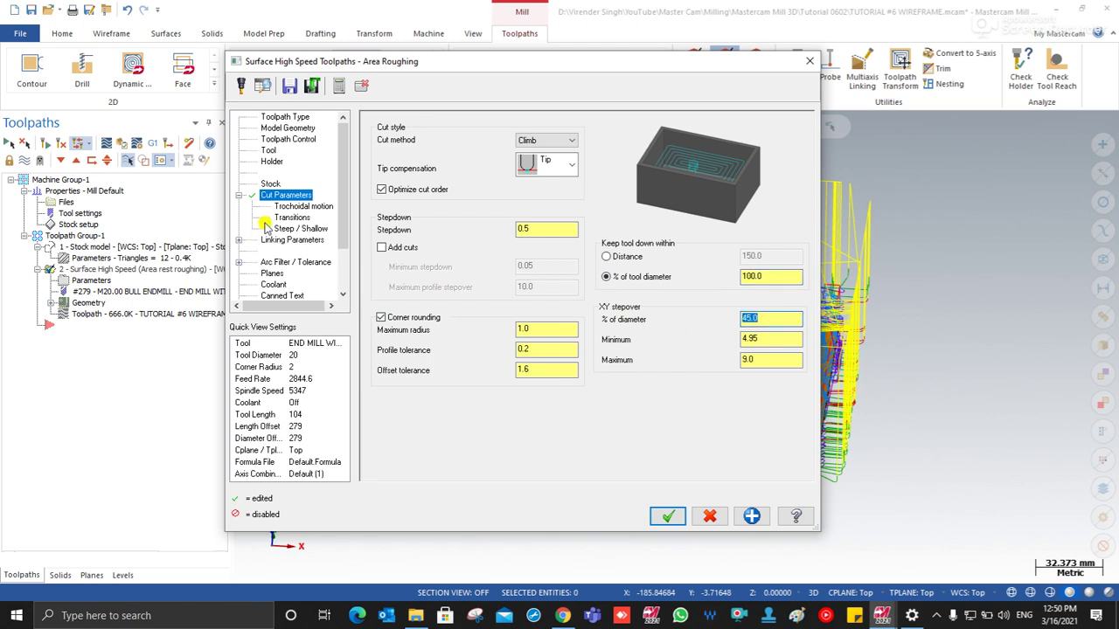
Set the roughing entry transition to Profile ramp with a Z clearance of 2 mm.
{"action": "left_click", "coordinate": [288, 206]}
{"action": "left_click", "coordinate": [296, 218]}
{"action": "left_click", "coordinate": [618, 137]}
{"action": "left_click", "coordinate": [757, 312]}
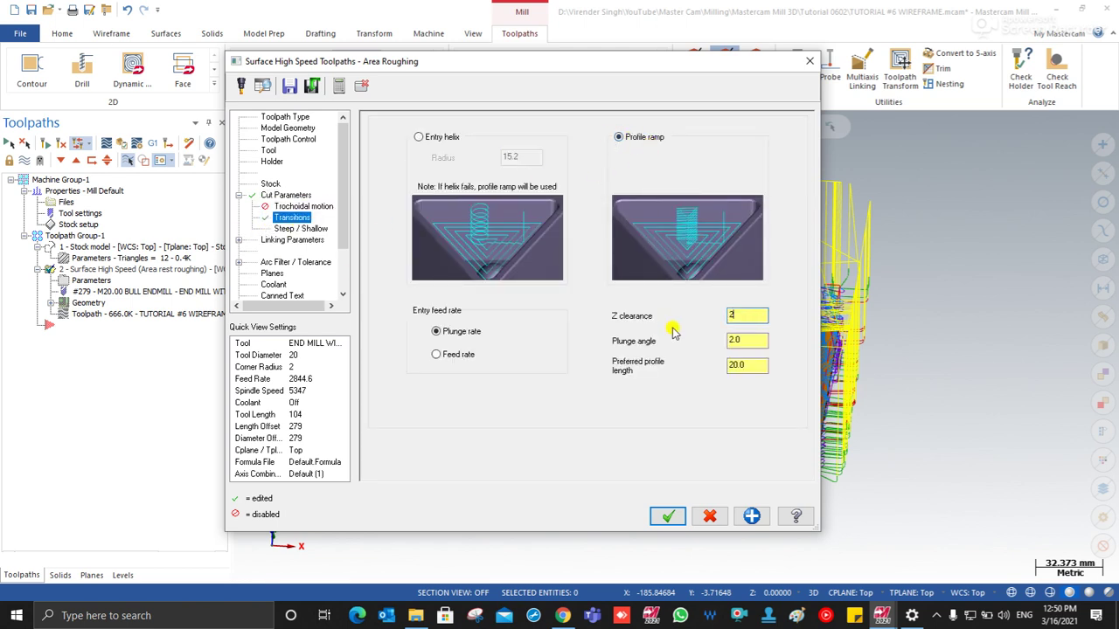
{"action": "left_click", "coordinate": [288, 228]}
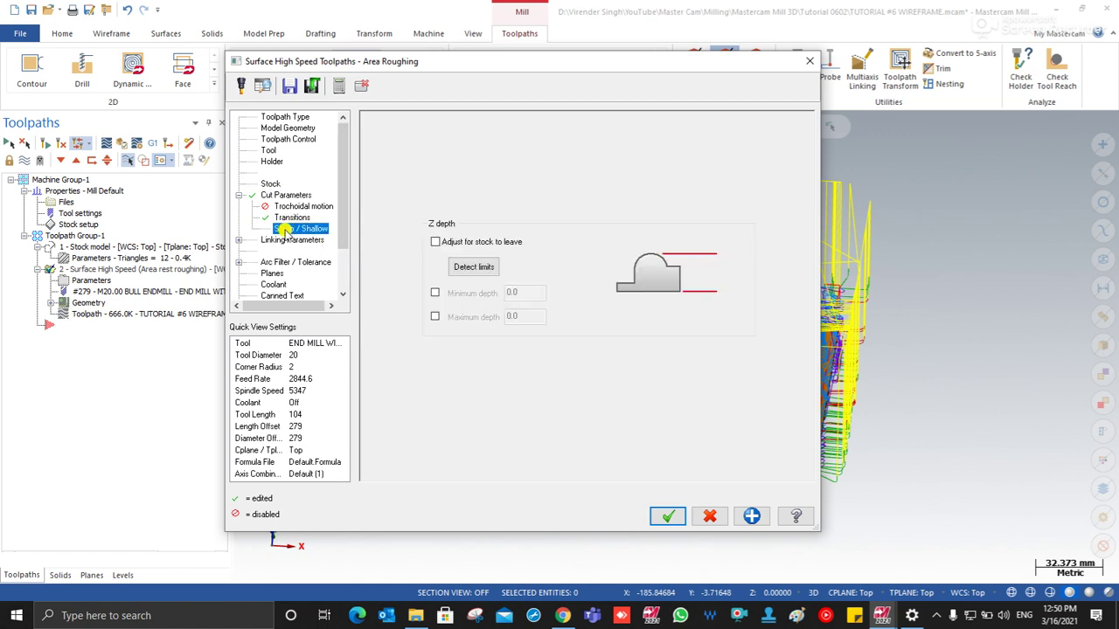
Set the linking retracts to Minimum Vertical Retract with an output feed move of 5000, and accept the operation's changes.
{"action": "left_click", "coordinate": [292, 239]}
{"action": "left_click", "coordinate": [726, 138]}
{"action": "left_click", "coordinate": [713, 146]}
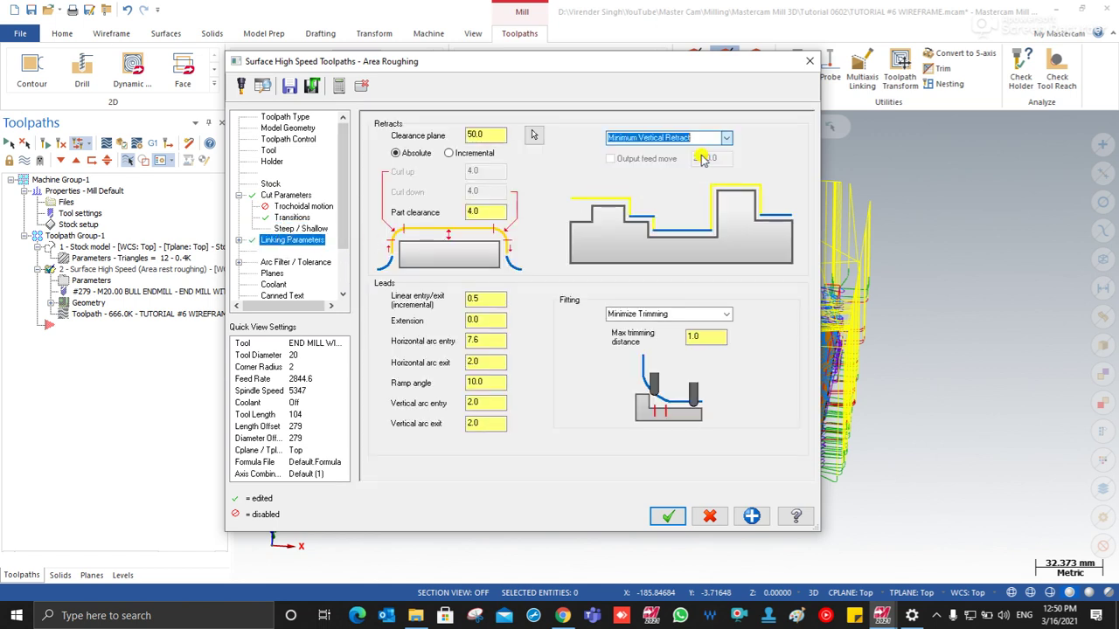
{"action": "left_click", "coordinate": [610, 158]}
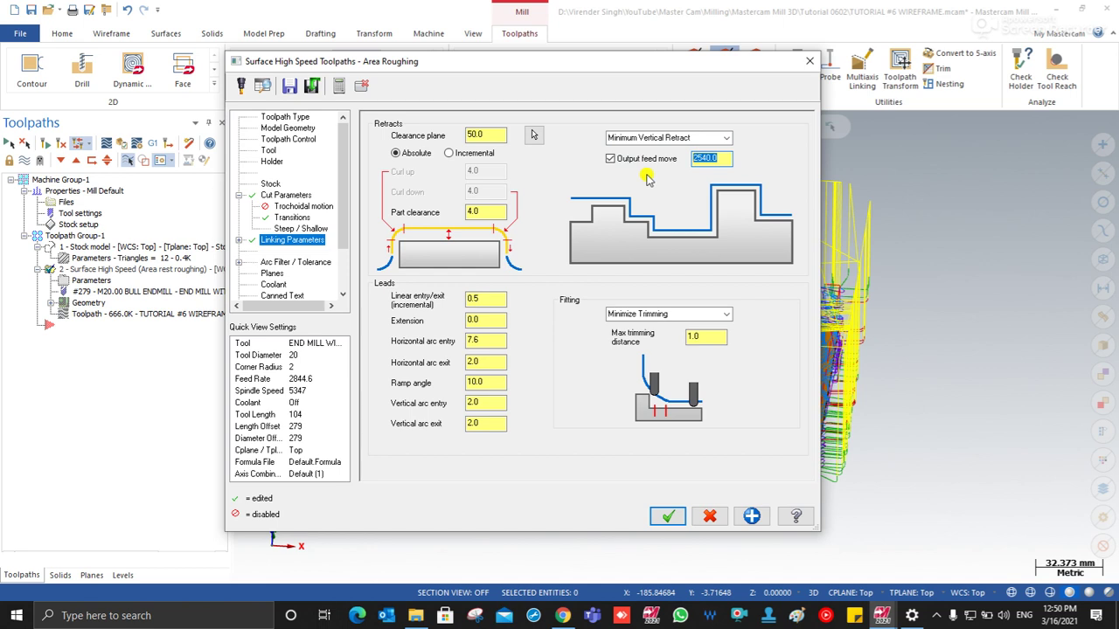
{"action": "type", "text": "500"}
{"action": "left_click", "coordinate": [728, 158]}
{"action": "type", "text": "0"}
{"action": "double_click", "coordinate": [724, 158]}
{"action": "left_click", "coordinate": [666, 515]}
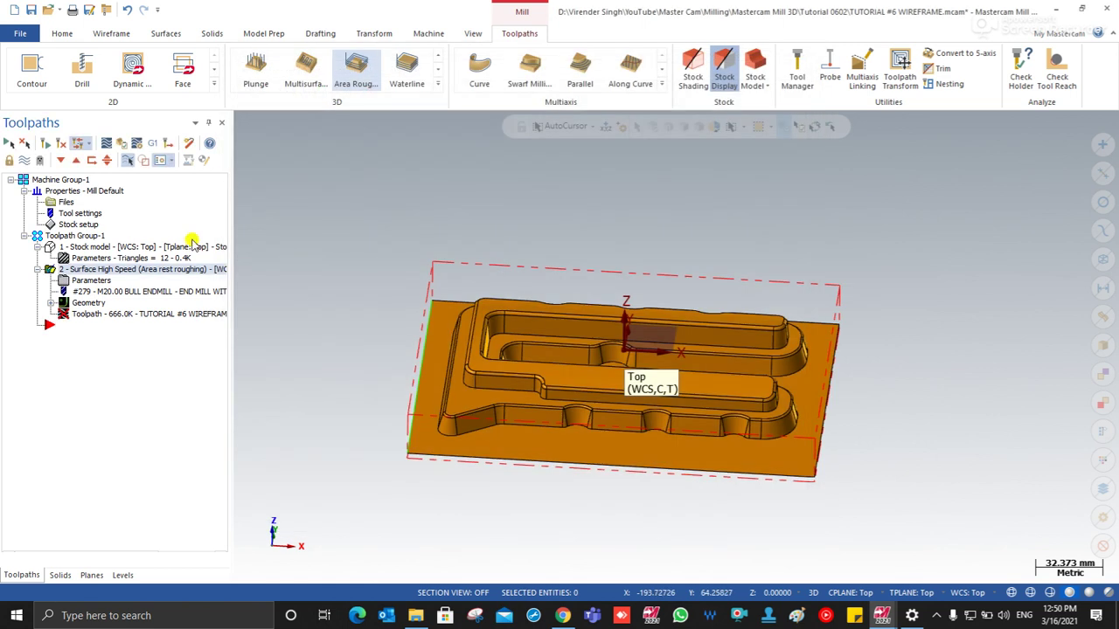
Duplicate the stock model and area roughing operations at the end of Toolpath Group-1 and display the original stock model.
{"action": "right_click", "coordinate": [376, 247]}
{"action": "left_click", "coordinate": [394, 304]}
{"action": "right_click", "coordinate": [334, 232]}
{"action": "left_click", "coordinate": [358, 293]}
{"action": "mouse_move", "coordinate": [492, 324]}
{"action": "middle_mouse_down"}
{"action": "mouse_move", "coordinate": [504, 276]}
{"action": "mouse_move", "coordinate": [504, 315]}
{"action": "mouse_move", "coordinate": [542, 288]}
{"action": "mouse_move", "coordinate": [516, 306]}
{"action": "mouse_move", "coordinate": [467, 306]}
{"action": "middle_mouse_up"}
{"action": "left_click", "coordinate": [54, 246]}
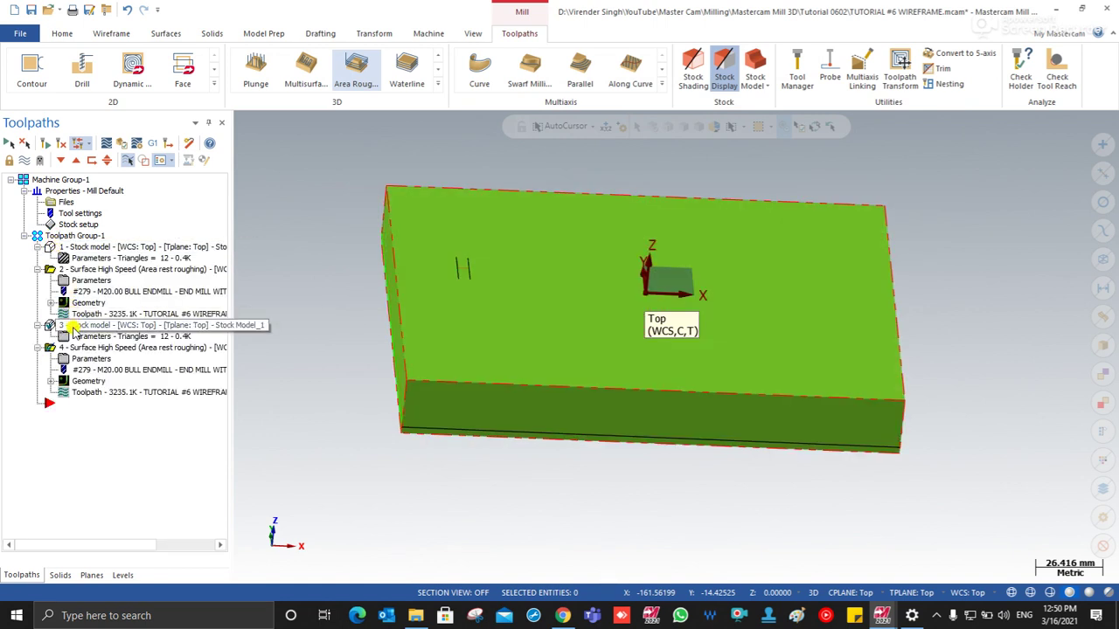
Set the copied stock model's color to number 47 and base its initial shape on the existing Stock Model.
{"action": "left_click", "coordinate": [79, 336]}
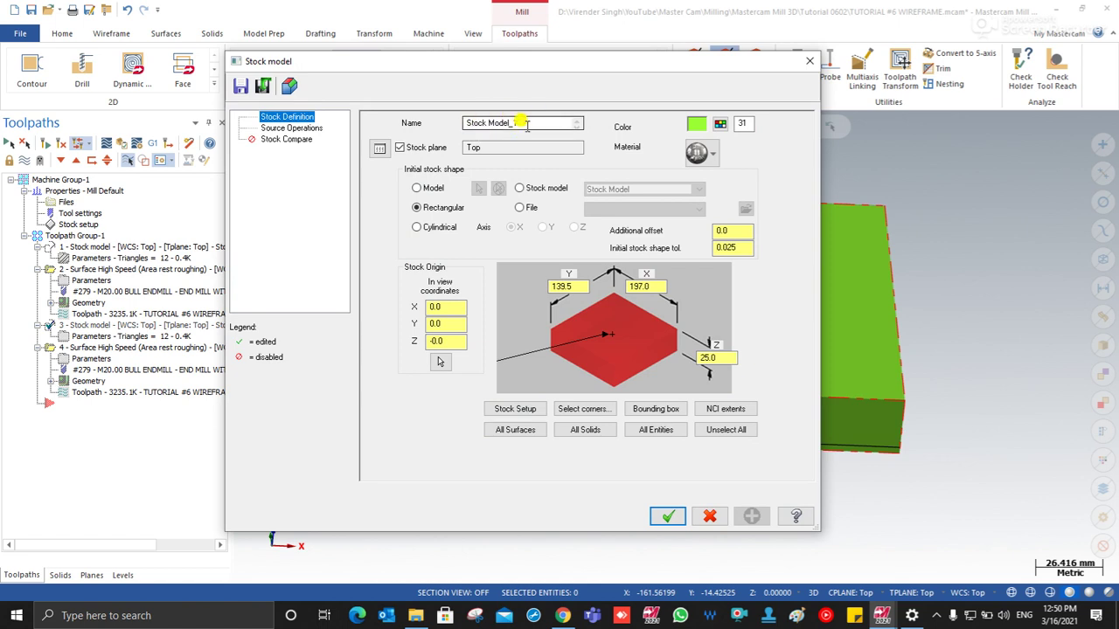
{"action": "left_click", "coordinate": [720, 123]}
{"action": "left_click", "coordinate": [251, 246]}
{"action": "left_click", "coordinate": [203, 471]}
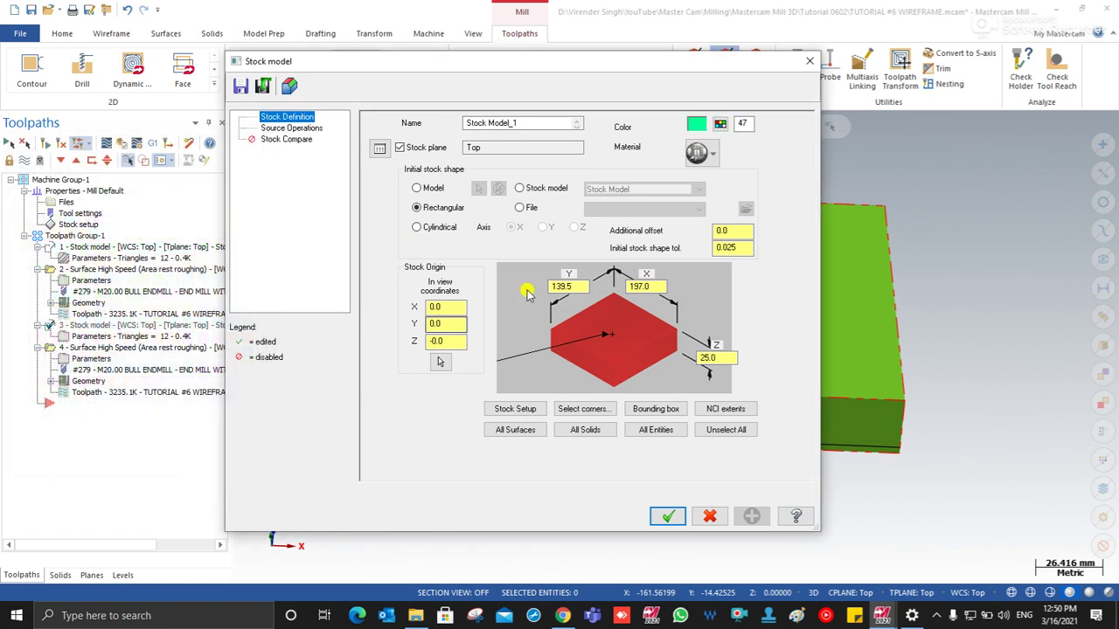
{"action": "left_click", "coordinate": [540, 191]}
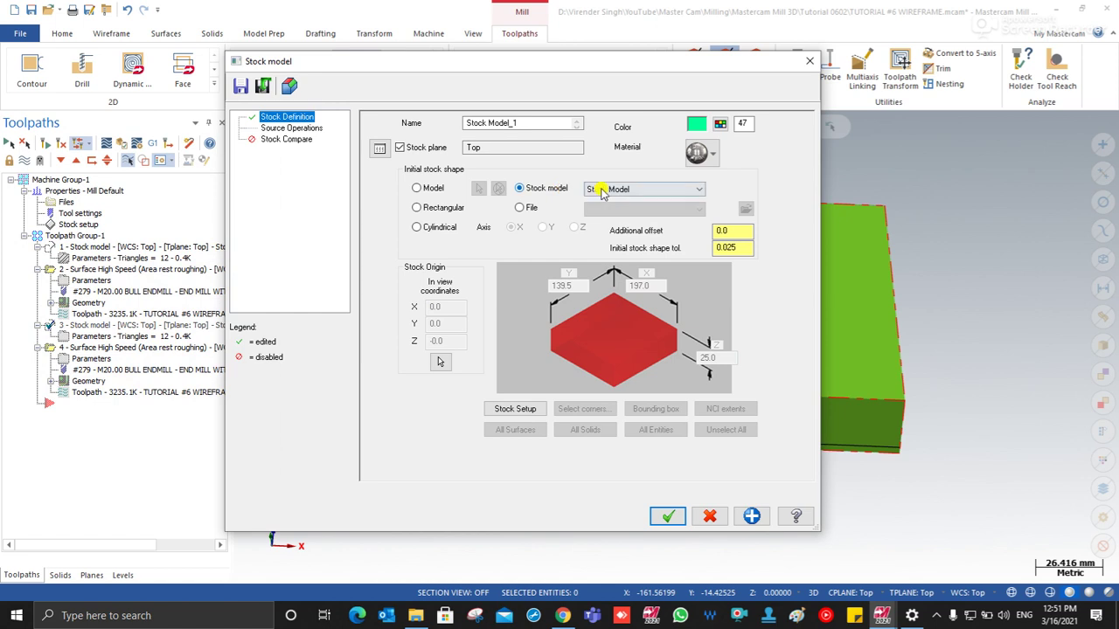
Compute the copied stock model from the first area roughing operation as its source and accept it.
{"action": "left_click", "coordinate": [293, 128]}
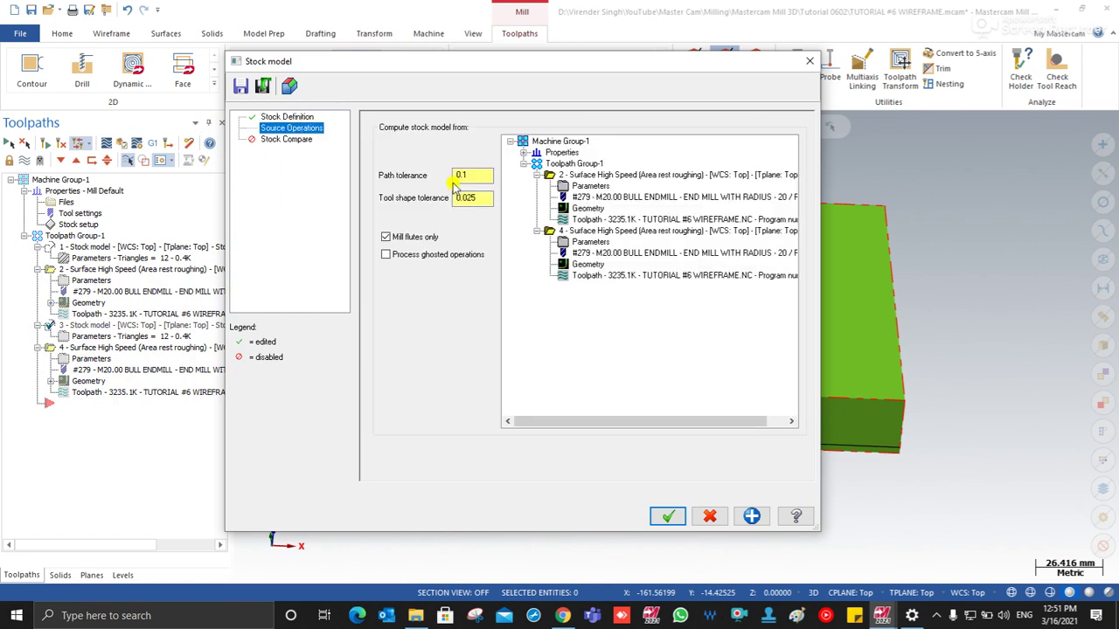
{"action": "left_click", "coordinate": [560, 175]}
{"action": "left_click", "coordinate": [667, 516]}
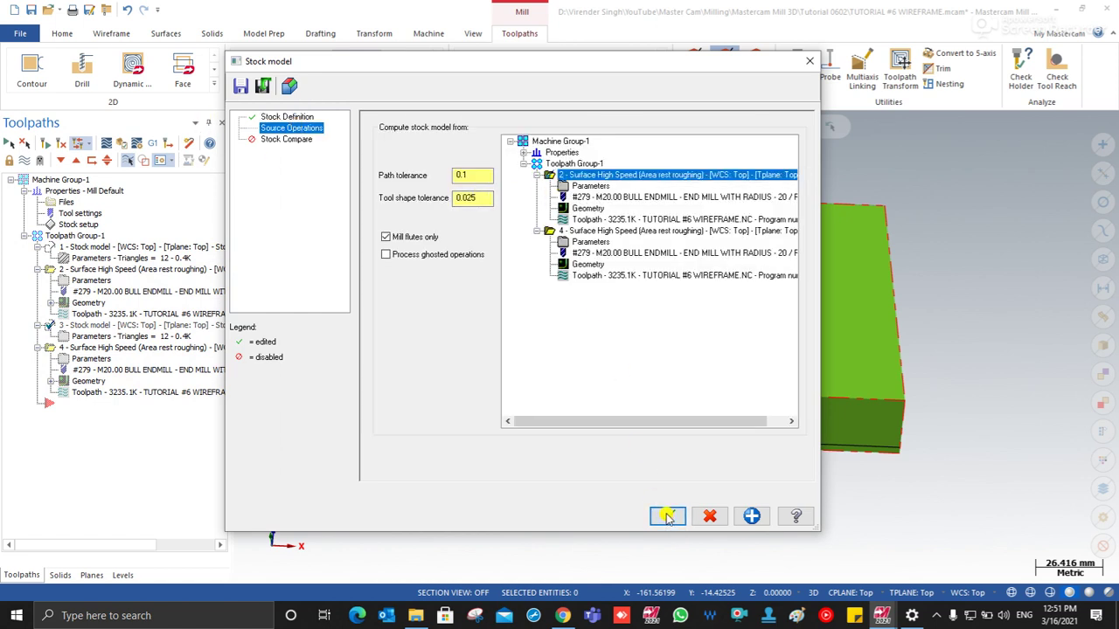
Assign the 10 mm bull endmill with 2 mm corner radius, tool 270, from the tool library to the second area roughing operation.
{"action": "left_click", "coordinate": [79, 359]}
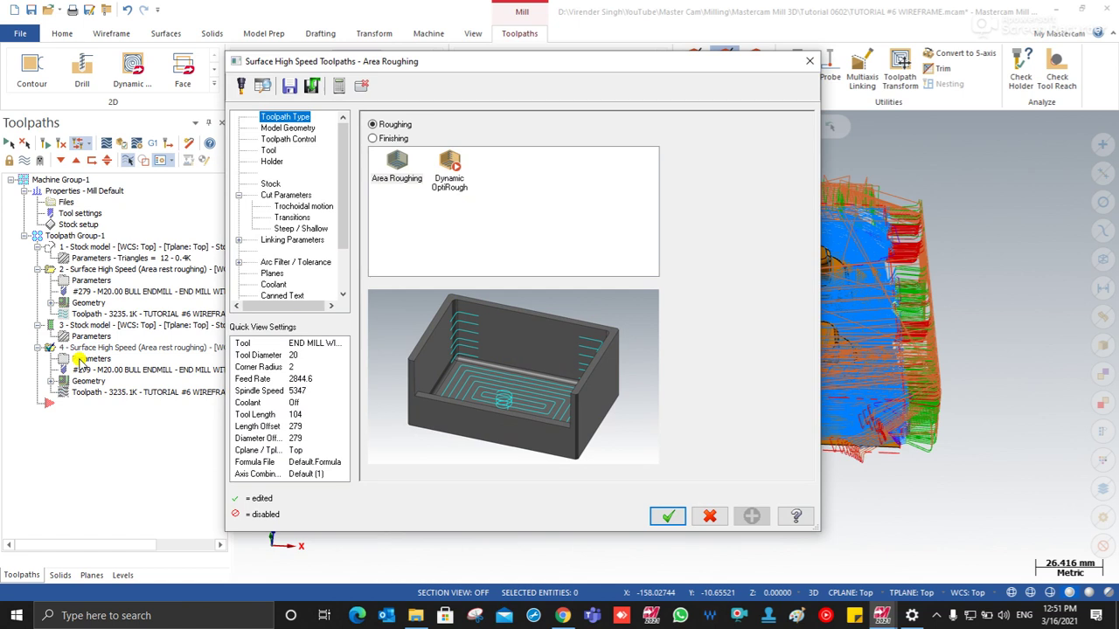
{"action": "left_click", "coordinate": [274, 129]}
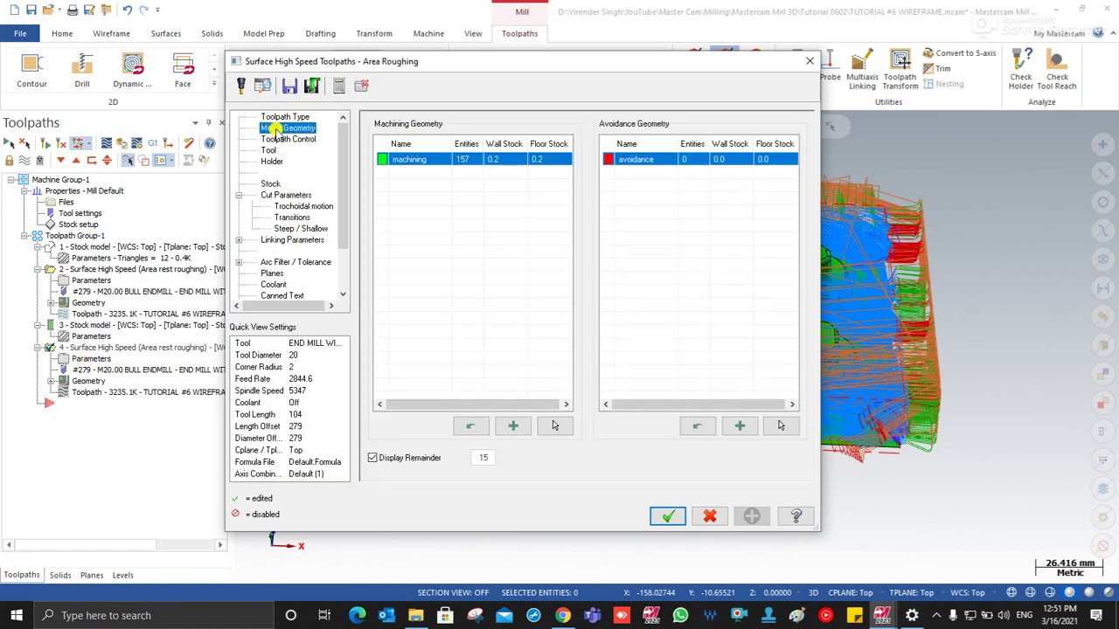
{"action": "left_click", "coordinate": [273, 139]}
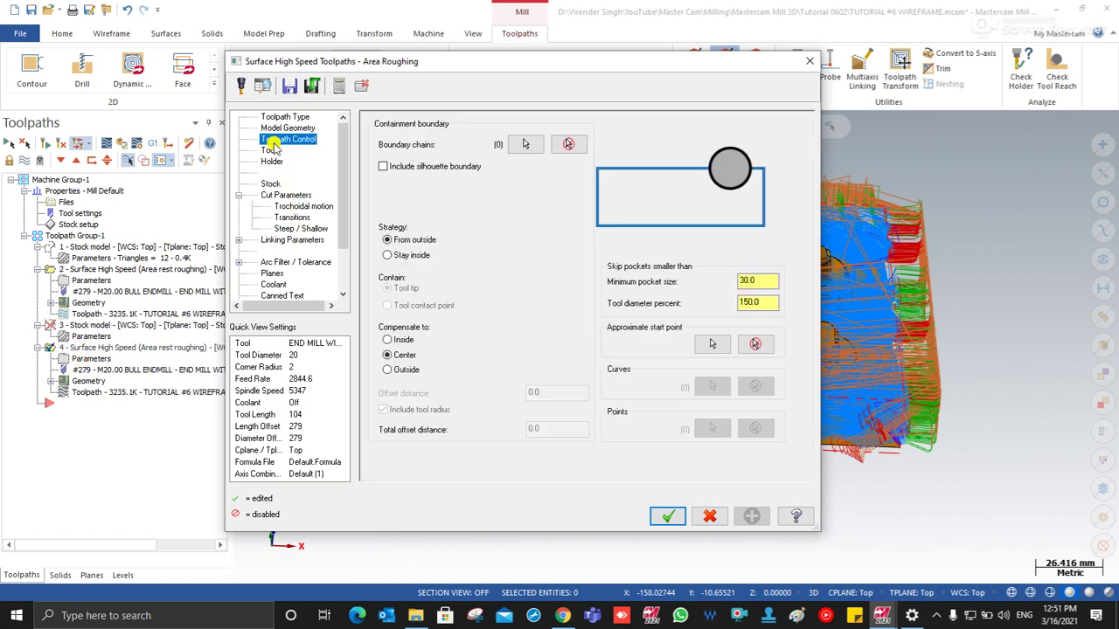
{"action": "left_click", "coordinate": [269, 150]}
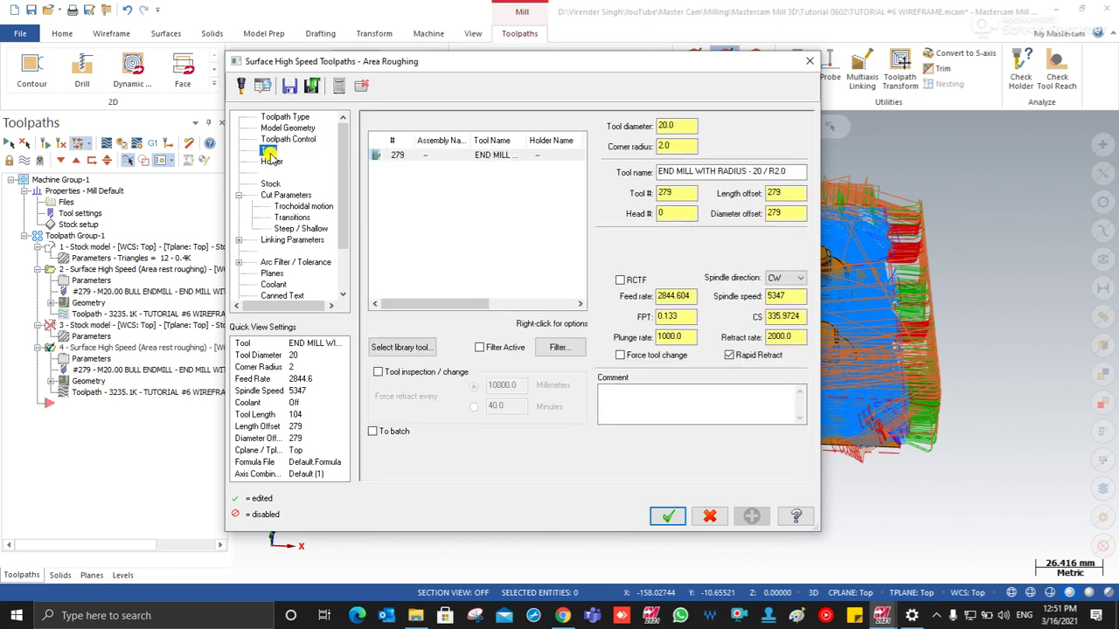
{"action": "left_click", "coordinate": [400, 346]}
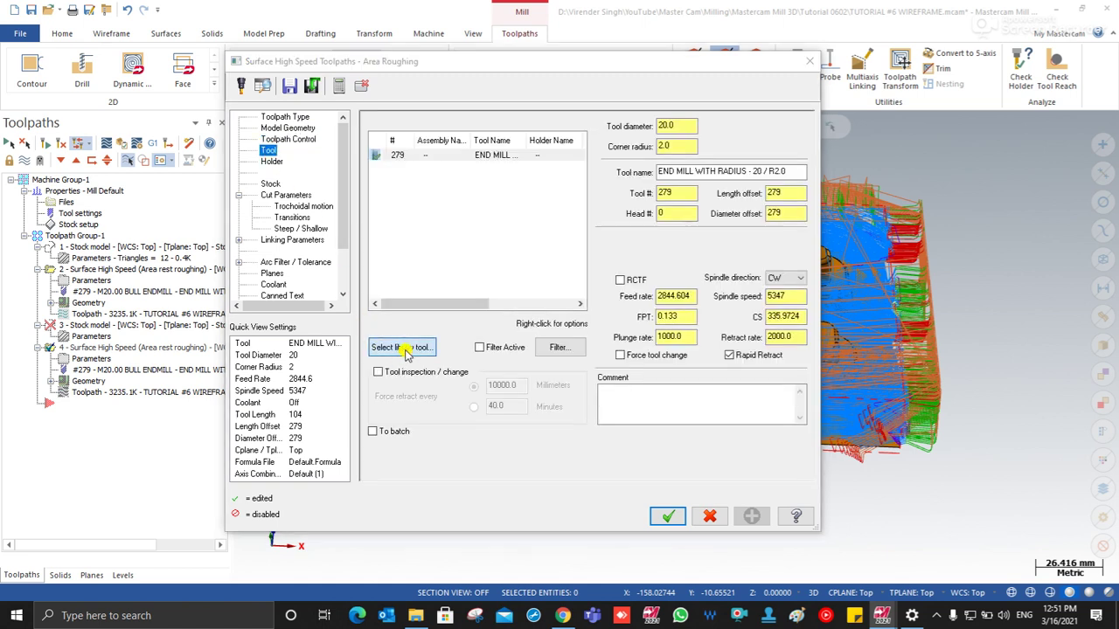
{"action": "left_click", "coordinate": [611, 235]}
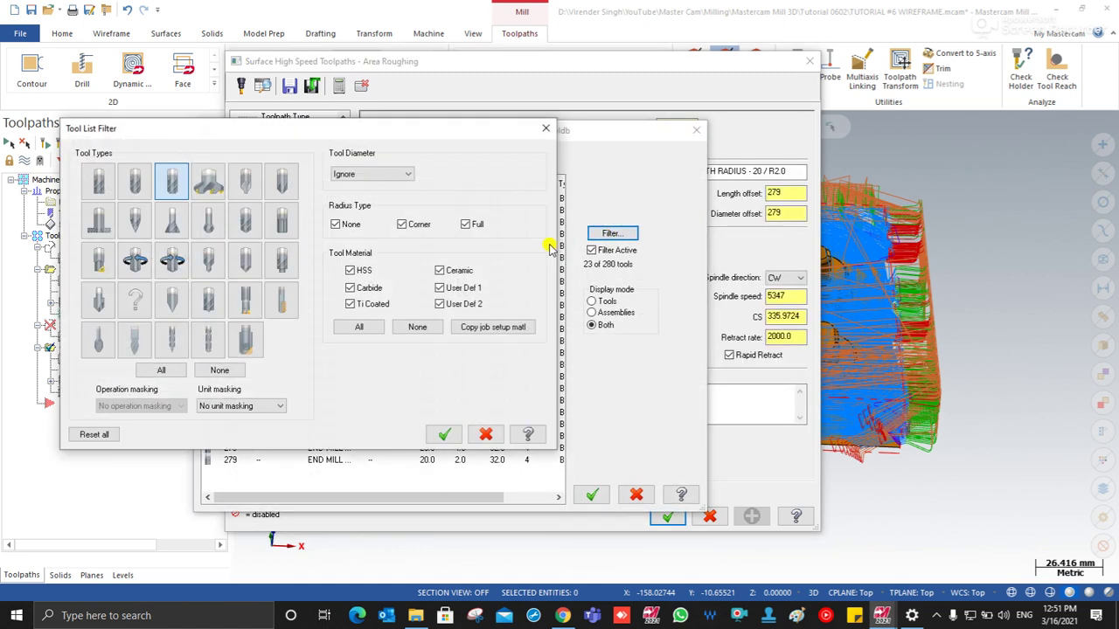
{"action": "key", "text": "Return"}
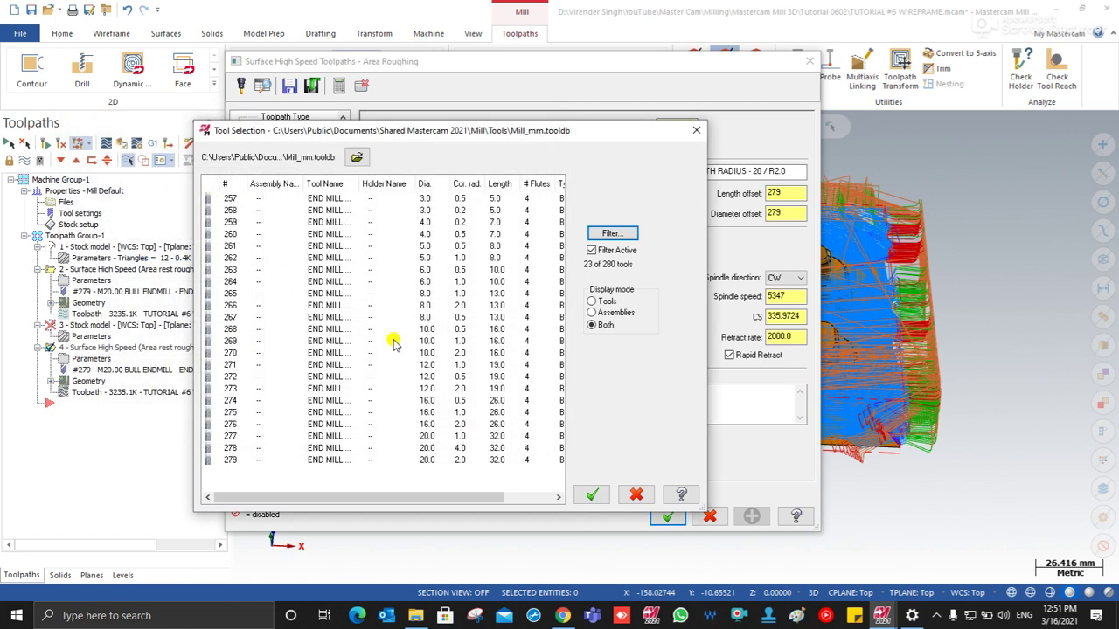
{"action": "left_click", "coordinate": [411, 352]}
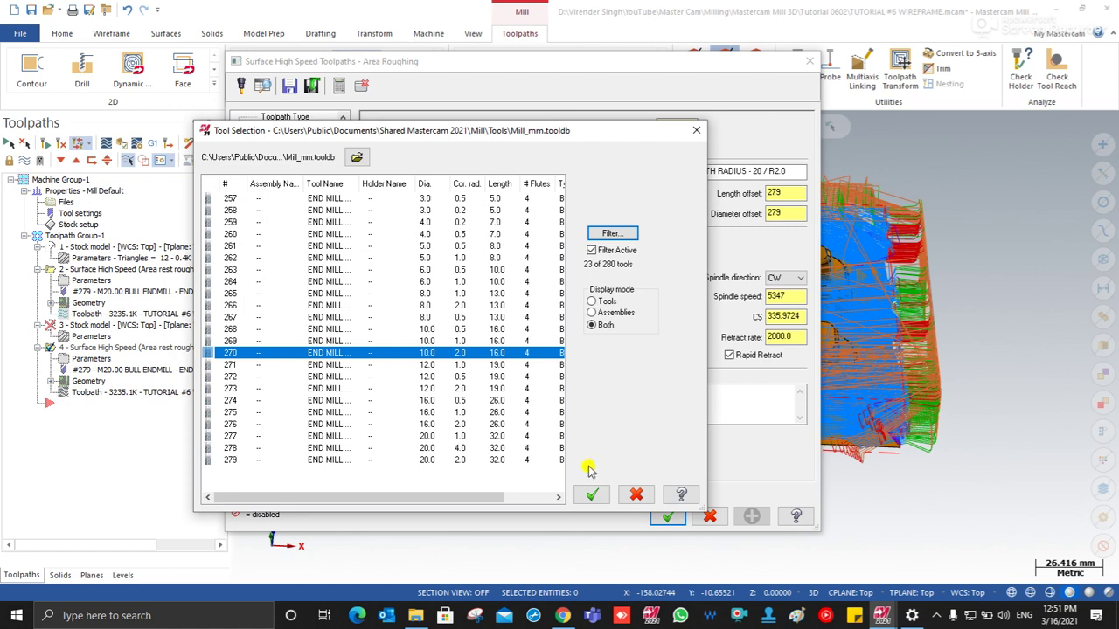
{"action": "left_click", "coordinate": [591, 495]}
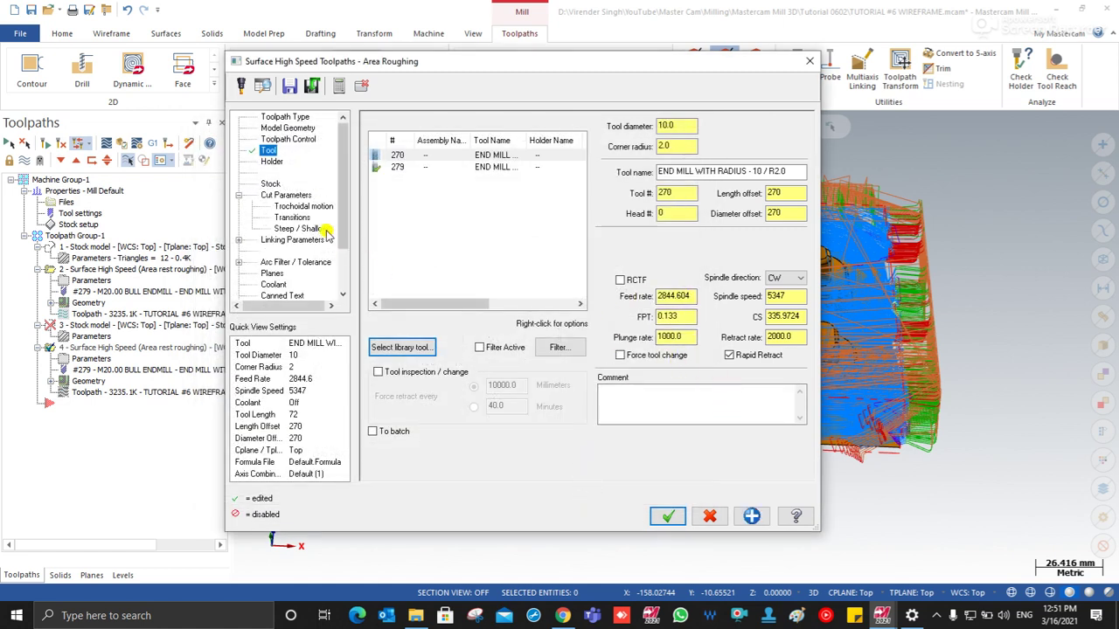
Compute the second roughing operation's rest material from the copied stock model, Stock Model_1, and accept the change.
{"action": "left_click", "coordinate": [271, 184]}
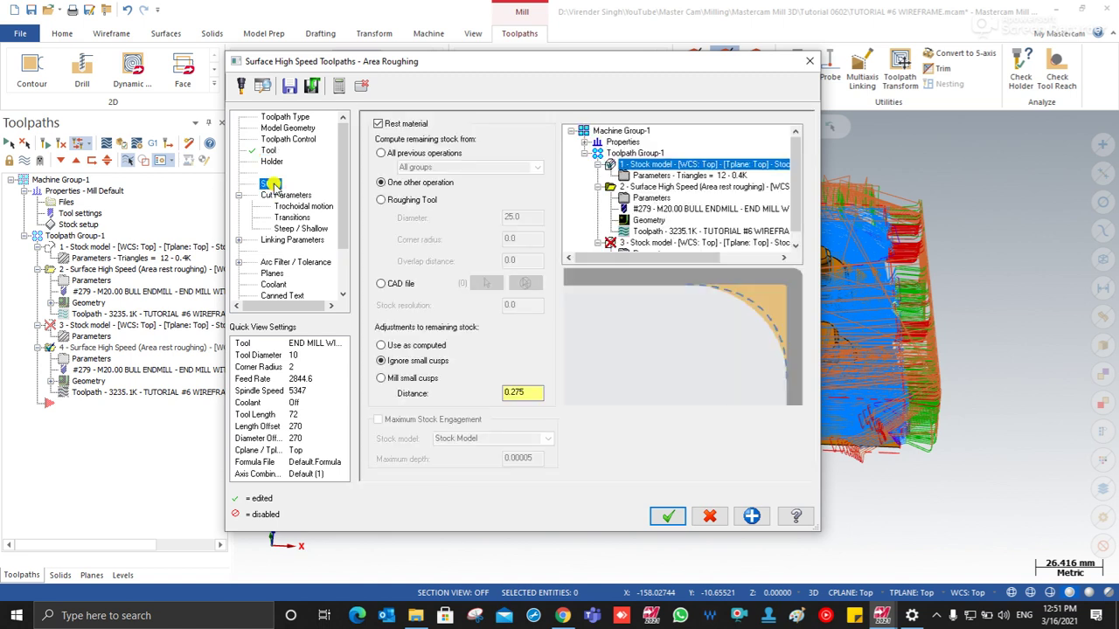
{"action": "left_click", "coordinate": [623, 244]}
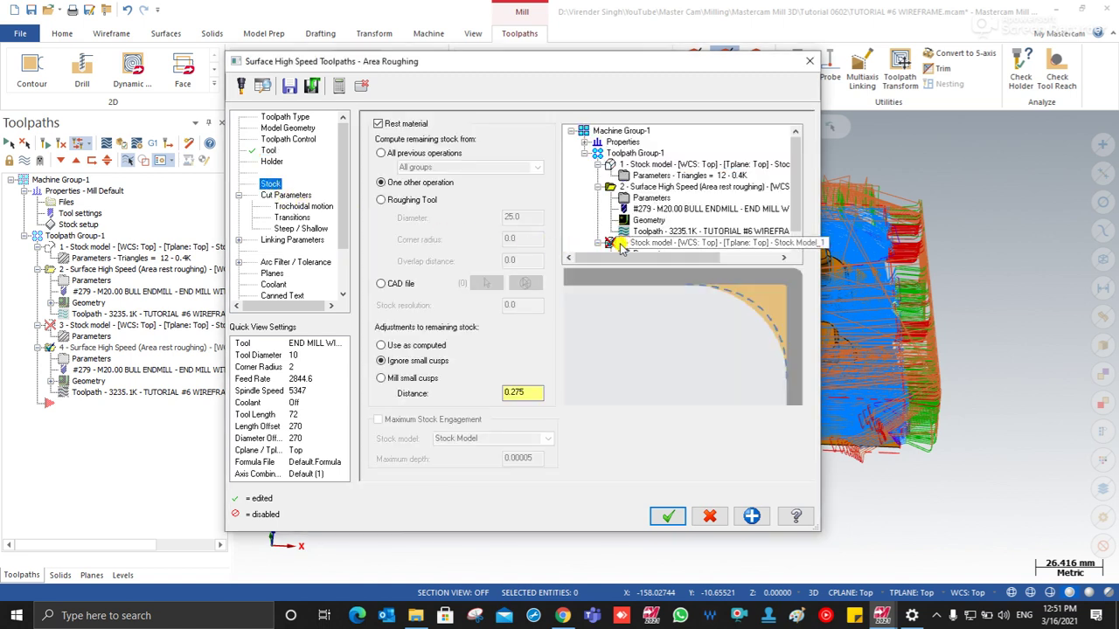
{"action": "left_click", "coordinate": [668, 517]}
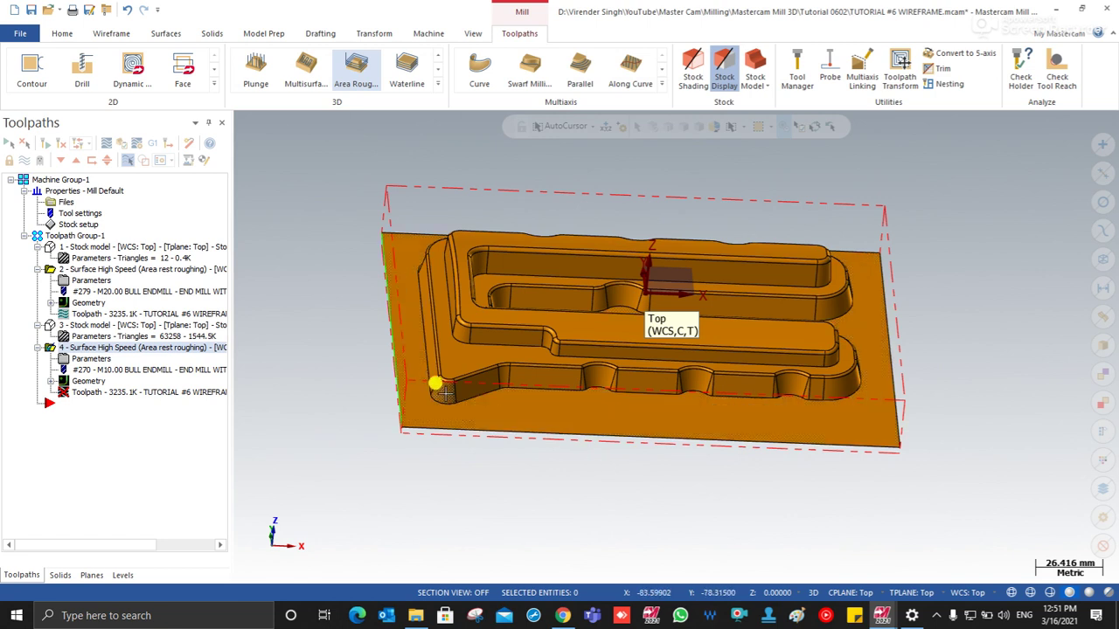
Display the copied stock model and recheck which operation supplies the second roughing operation's remaining stock.
{"action": "left_click", "coordinate": [105, 325]}
{"action": "mouse_move", "coordinate": [367, 332]}
{"action": "middle_mouse_down"}
{"action": "mouse_move", "coordinate": [375, 367]}
{"action": "mouse_move", "coordinate": [380, 312]}
{"action": "mouse_move", "coordinate": [376, 324]}
{"action": "middle_mouse_up"}
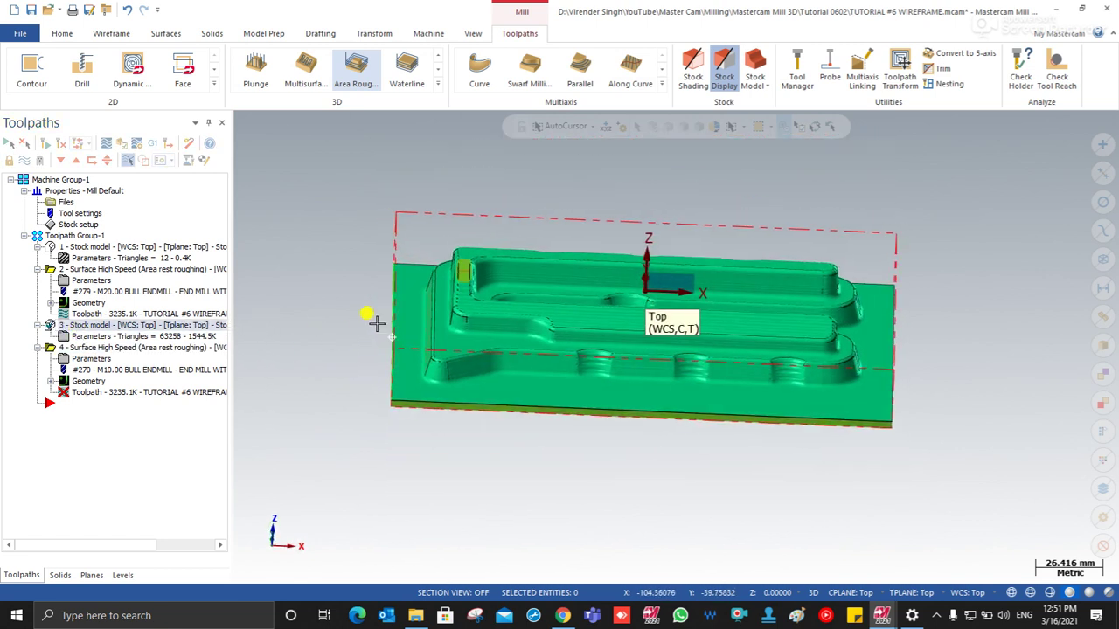
{"action": "left_click", "coordinate": [68, 348]}
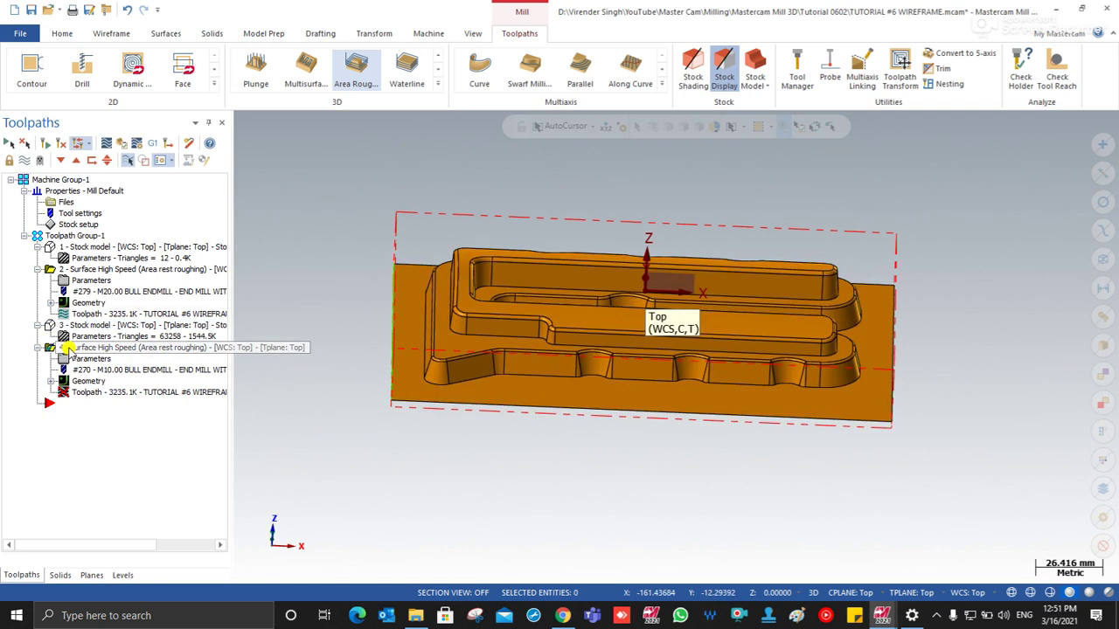
{"action": "left_click", "coordinate": [91, 358]}
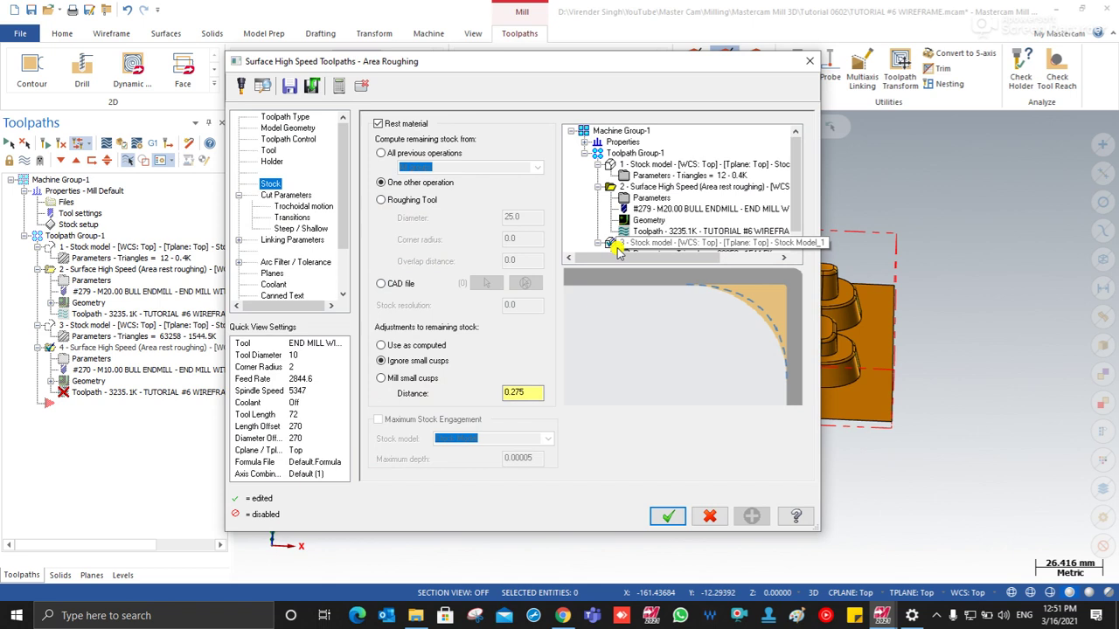
{"action": "left_click", "coordinate": [667, 517]}
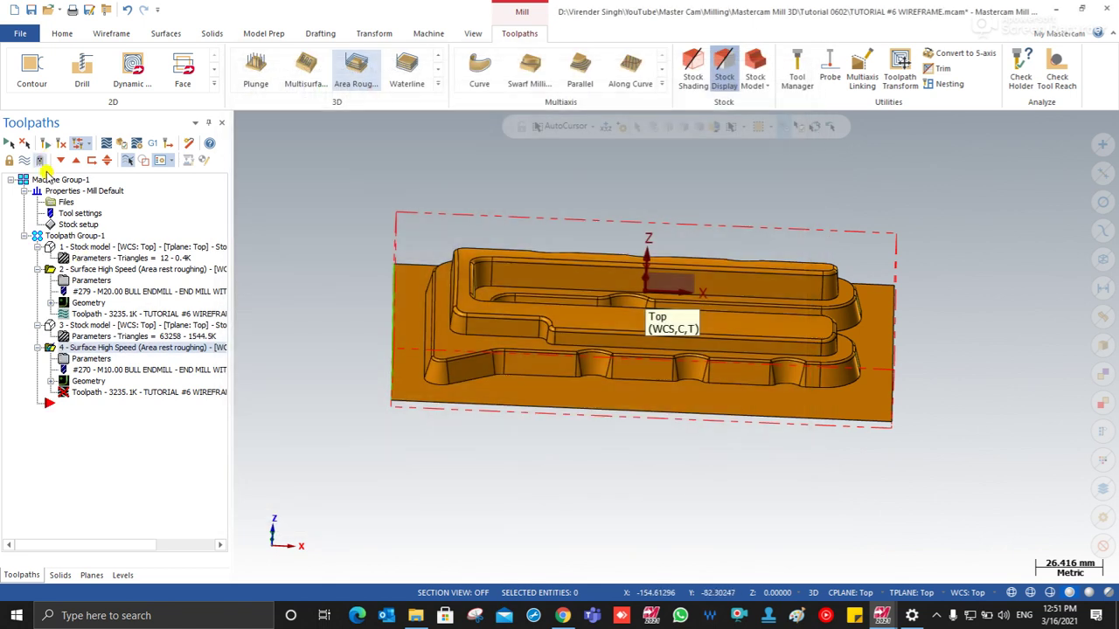
Set the second roughing operation's stepdown to 0.3, review its transition and steep/shallow settings, and accept it to regenerate the toolpath.
{"action": "left_click", "coordinate": [89, 358]}
{"action": "left_click", "coordinate": [277, 193]}
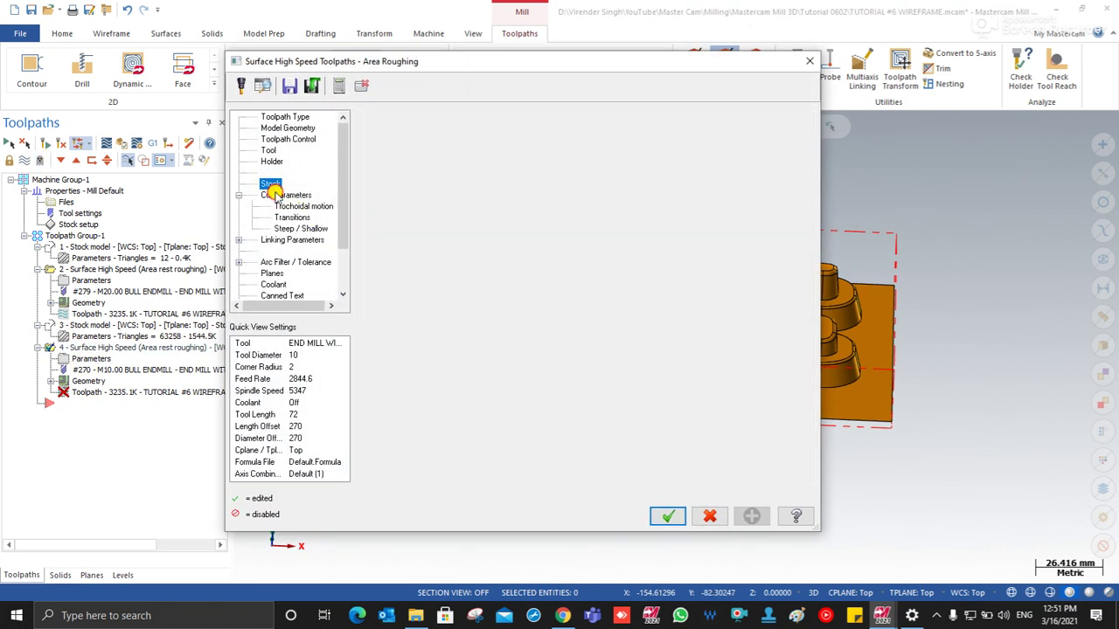
{"action": "double_click", "coordinate": [551, 229]}
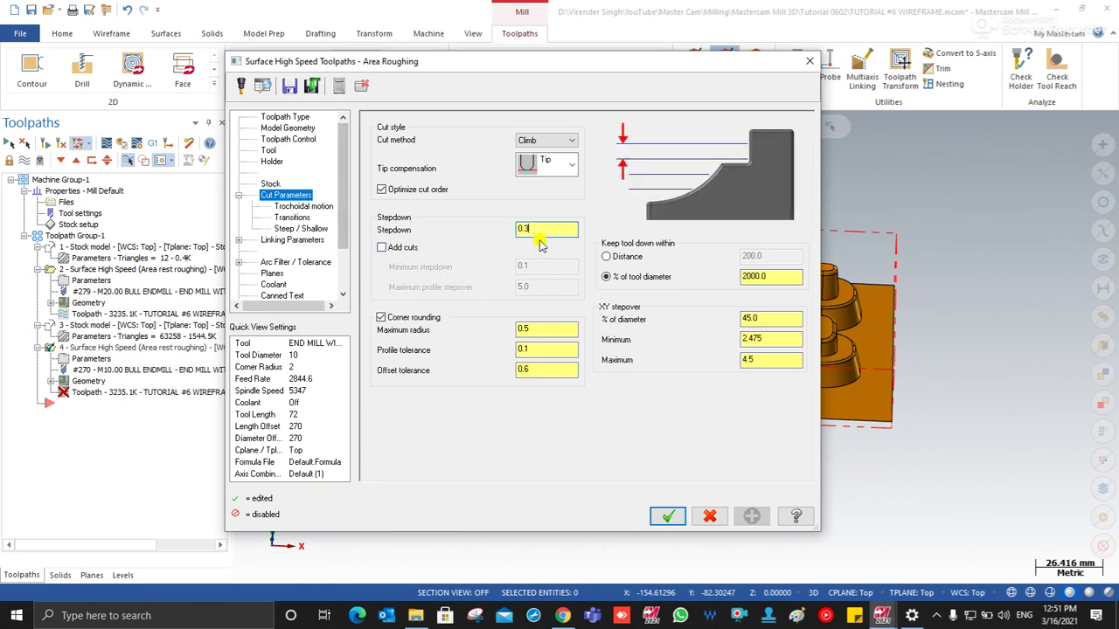
{"action": "left_click", "coordinate": [297, 205]}
{"action": "left_click", "coordinate": [293, 217]}
{"action": "left_click", "coordinate": [301, 228]}
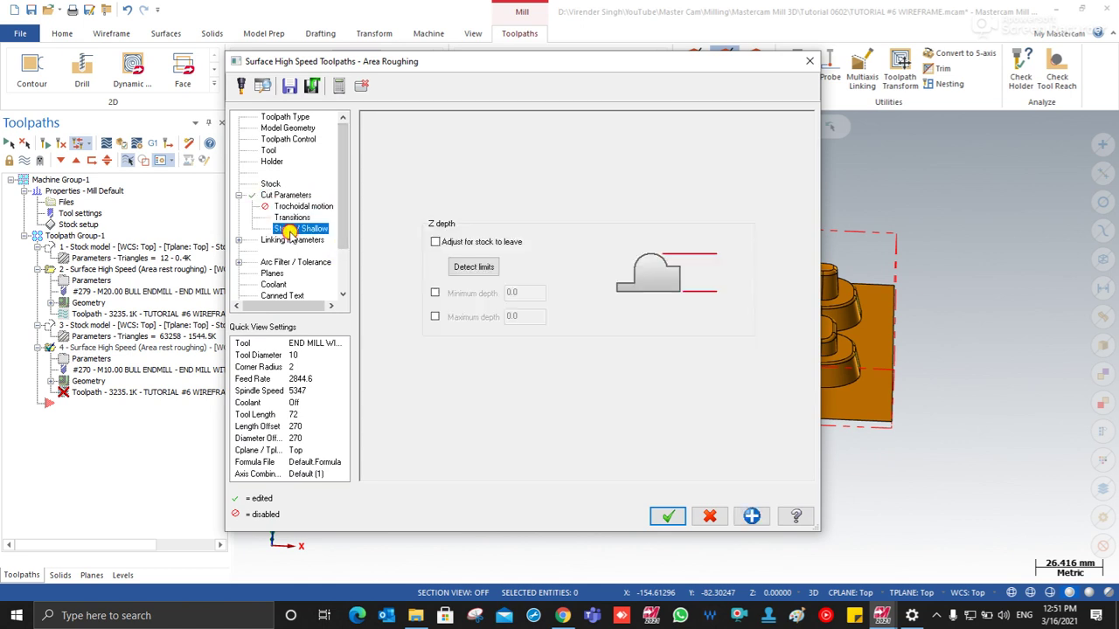
{"action": "left_click", "coordinate": [666, 516]}
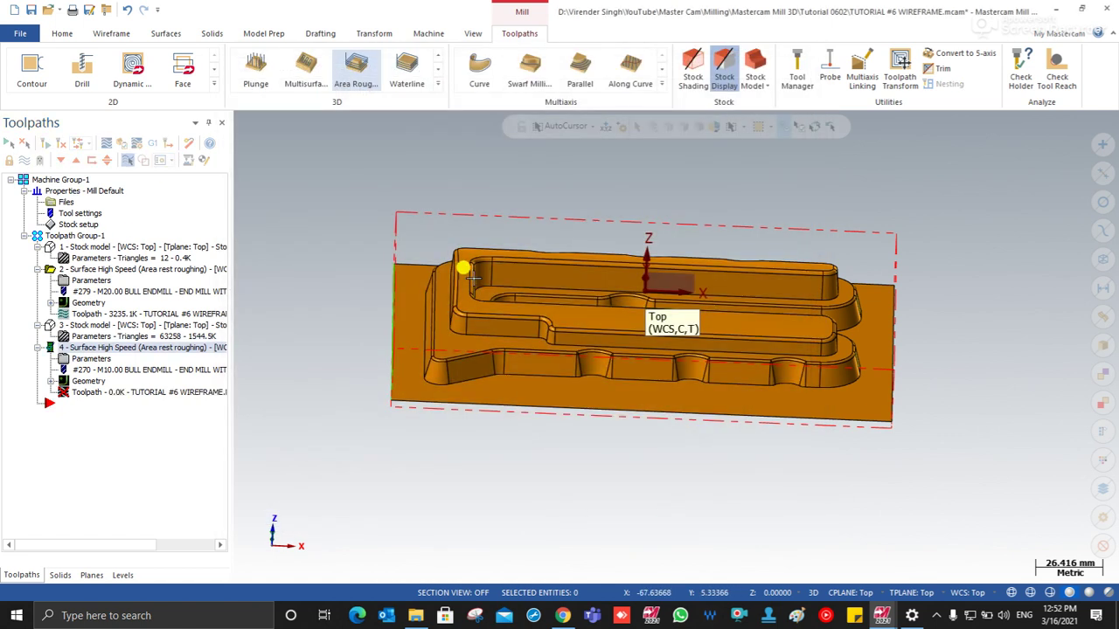
{"action": "right_click", "coordinate": [322, 241]}
{"action": "left_click", "coordinate": [350, 314]}
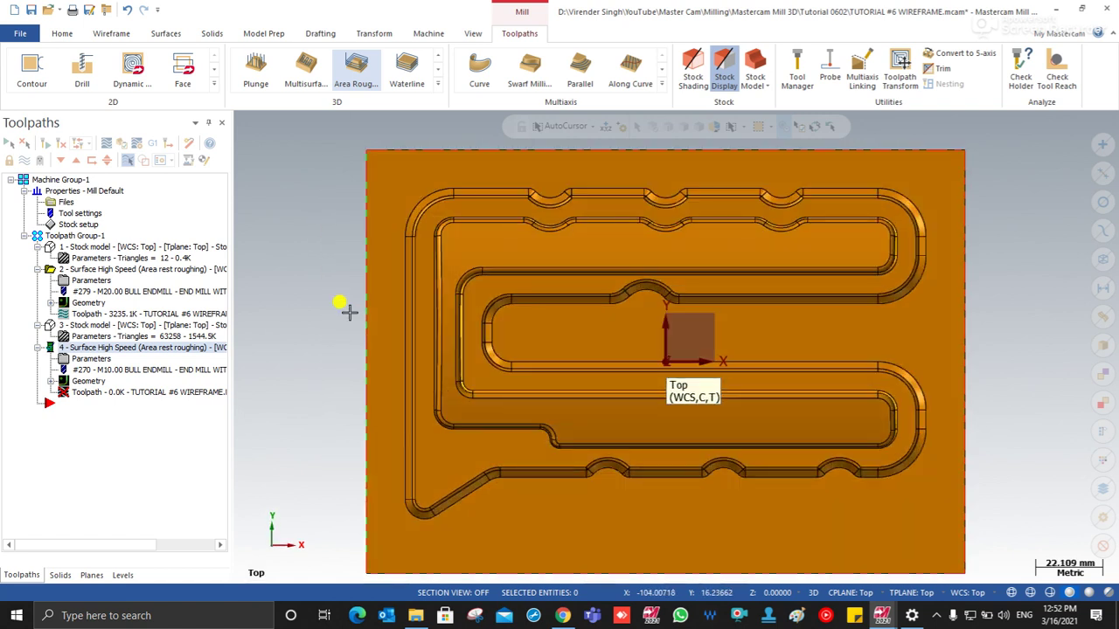
{"action": "middle_click_drag", "start_coordinate": [405, 309], "coordinate": [428, 275]}
{"action": "scroll", "coordinate": [525, 340], "scroll_direction": "up", "scroll_amount": 2}
{"action": "middle_click_drag", "start_coordinate": [525, 340], "coordinate": [344, 307]}
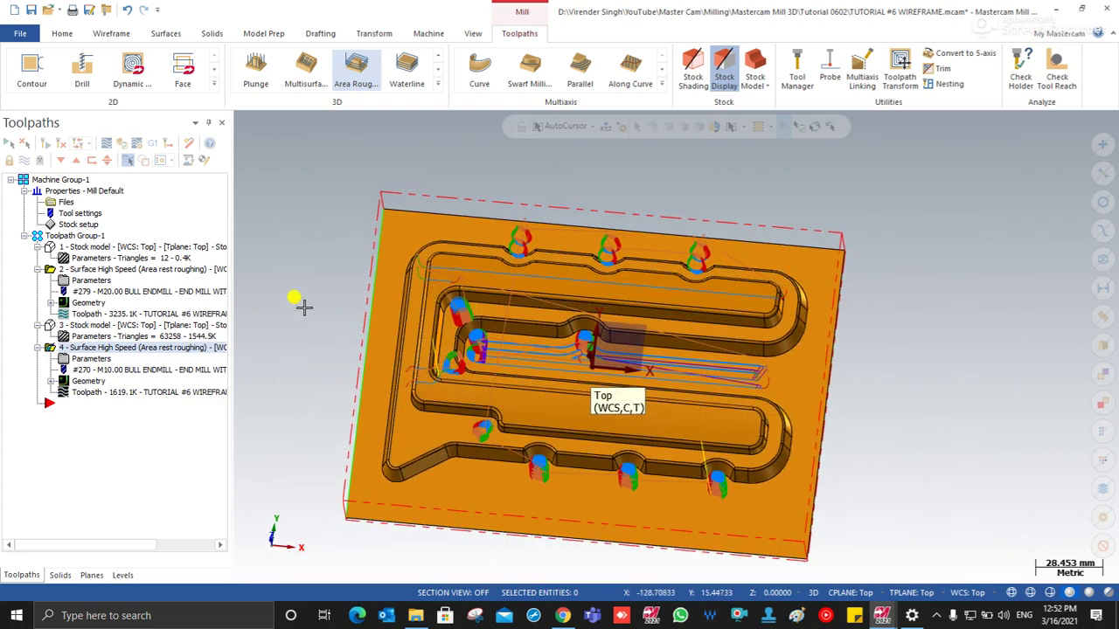
Rename Toolpath Group-1 to Rough.
{"action": "left_click", "coordinate": [54, 235]}
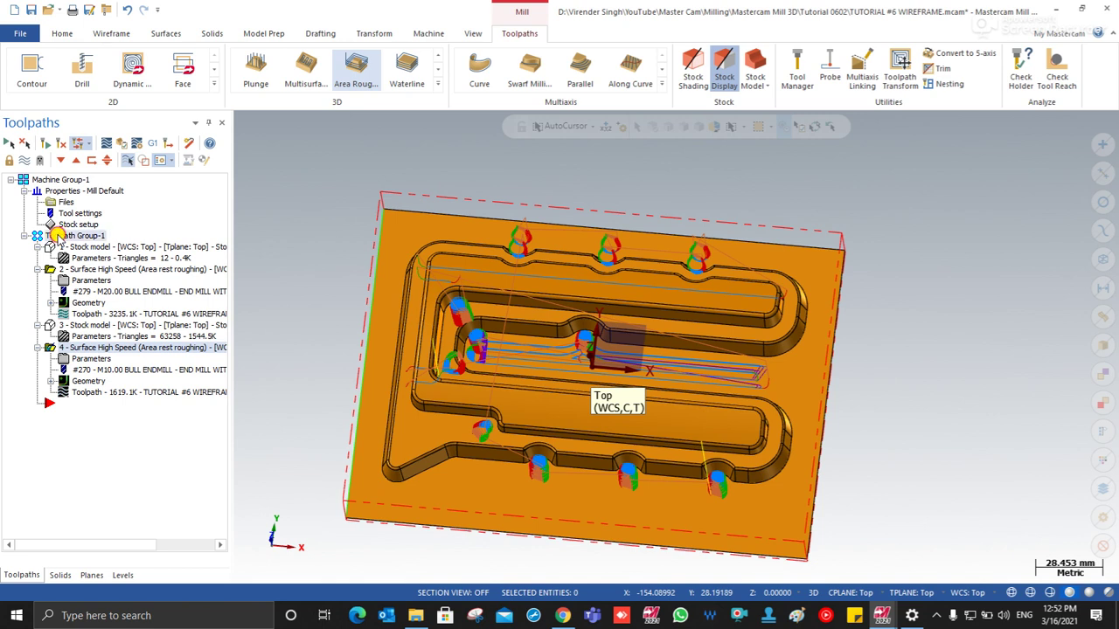
{"action": "left_click", "coordinate": [54, 236]}
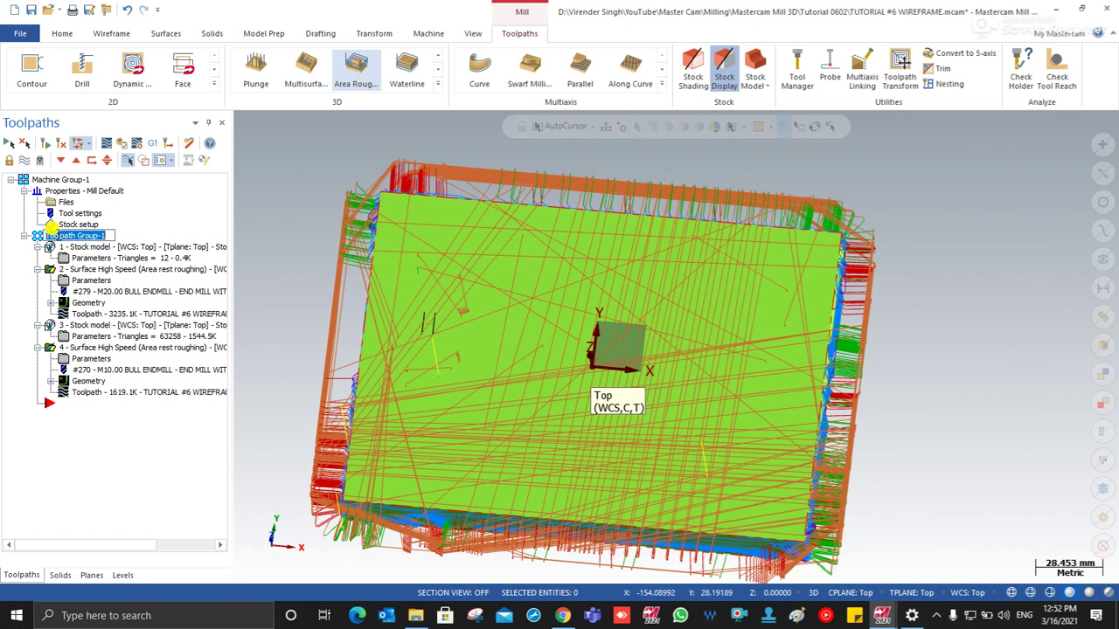
{"action": "key", "text": "BackSpace"}
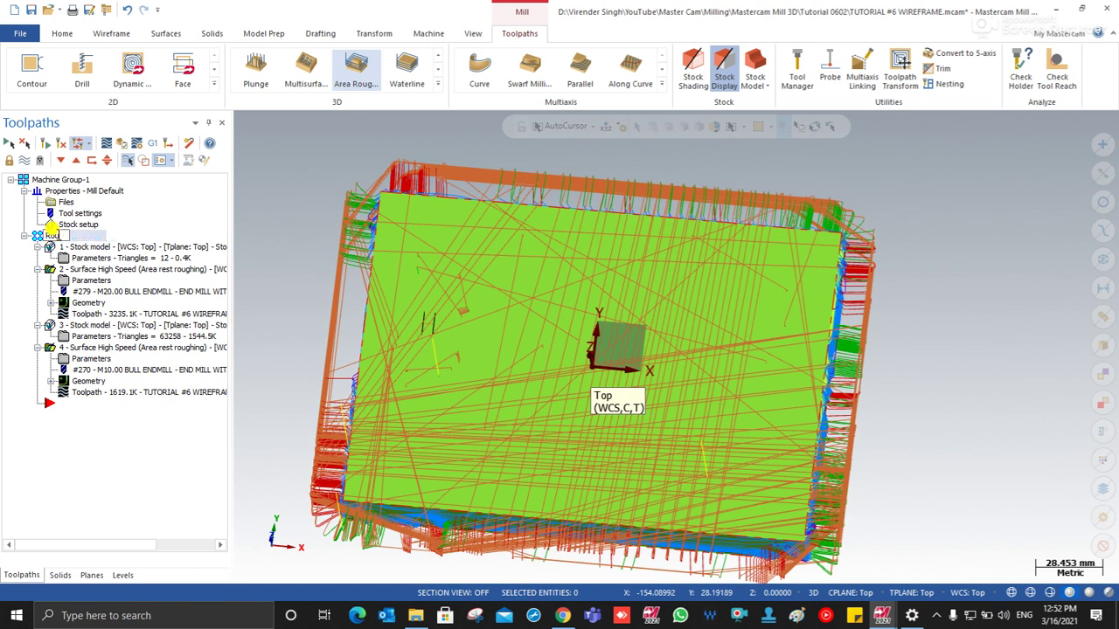
{"action": "type", "text": "Rough"}
{"action": "left_click", "coordinate": [61, 180]}
Add a new toolpath group under Machine Group-1 and name it Finsih.
{"action": "right_click", "coordinate": [61, 180]}
{"action": "mouse_move", "coordinate": [160, 268]}
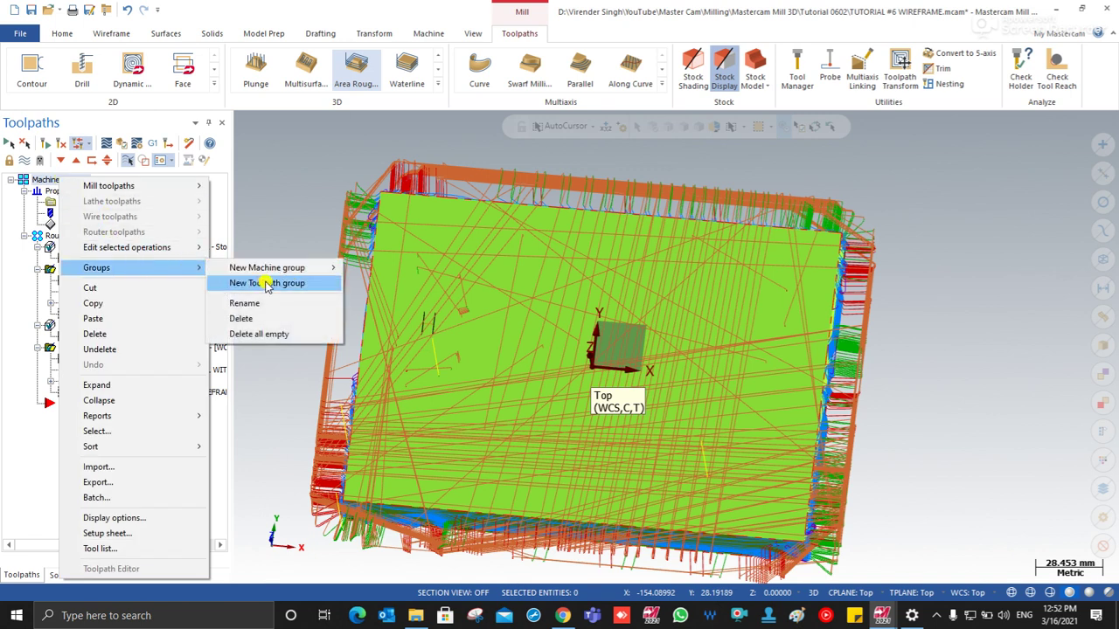
{"action": "left_click", "coordinate": [267, 285]}
{"action": "left_click", "coordinate": [73, 404]}
{"action": "left_click", "coordinate": [70, 403]}
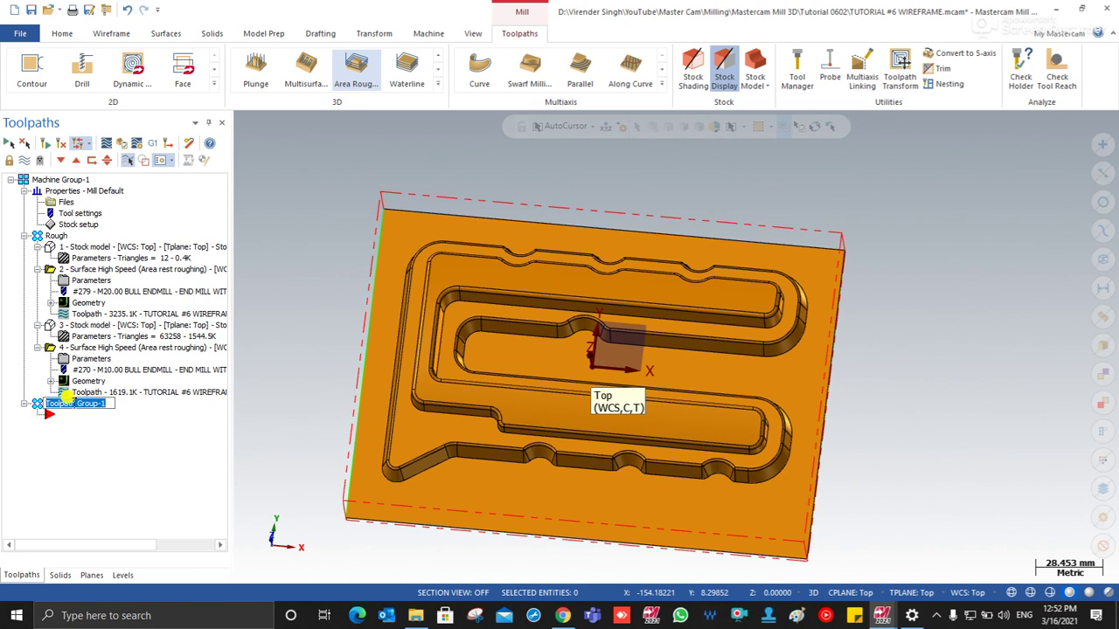
{"action": "type", "text": "Finish"}
{"action": "left_click", "coordinate": [74, 441]}
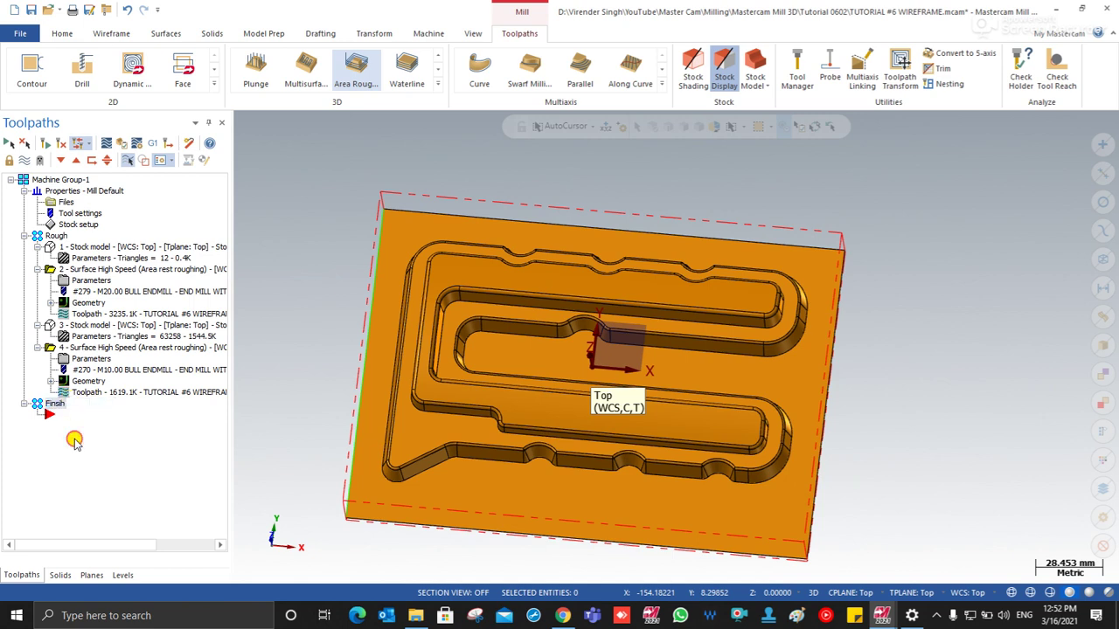
Copy the second stock model and the second area roughing operation from the Rough group into the Finsih group.
{"action": "right_click", "coordinate": [280, 297]}
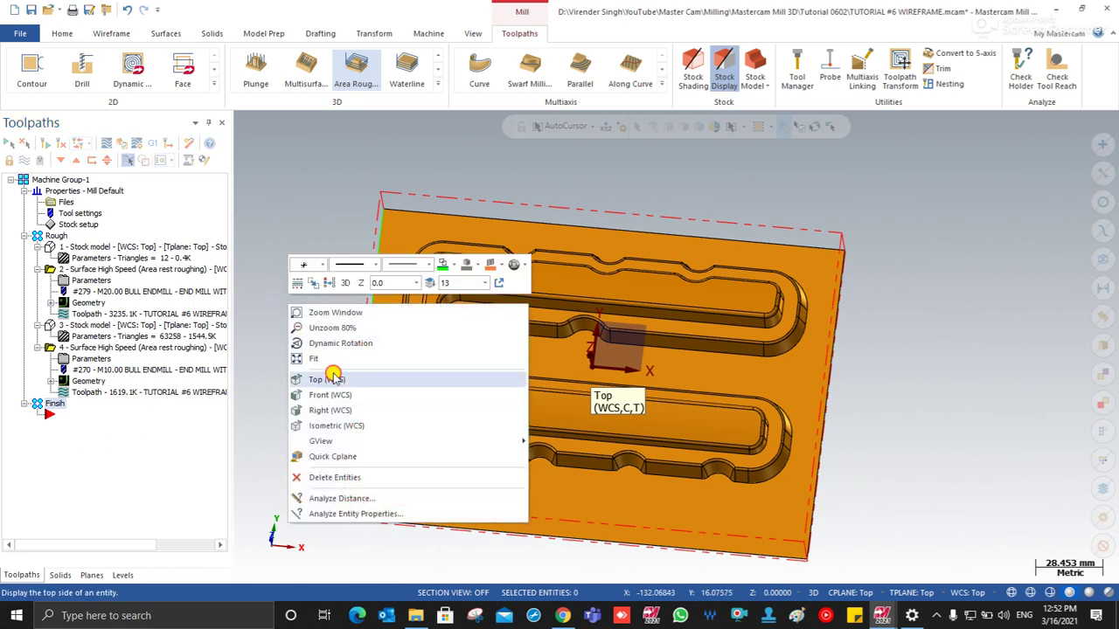
{"action": "left_click", "coordinate": [350, 371]}
{"action": "scroll", "coordinate": [350, 366], "scroll_direction": "down", "scroll_amount": 1}
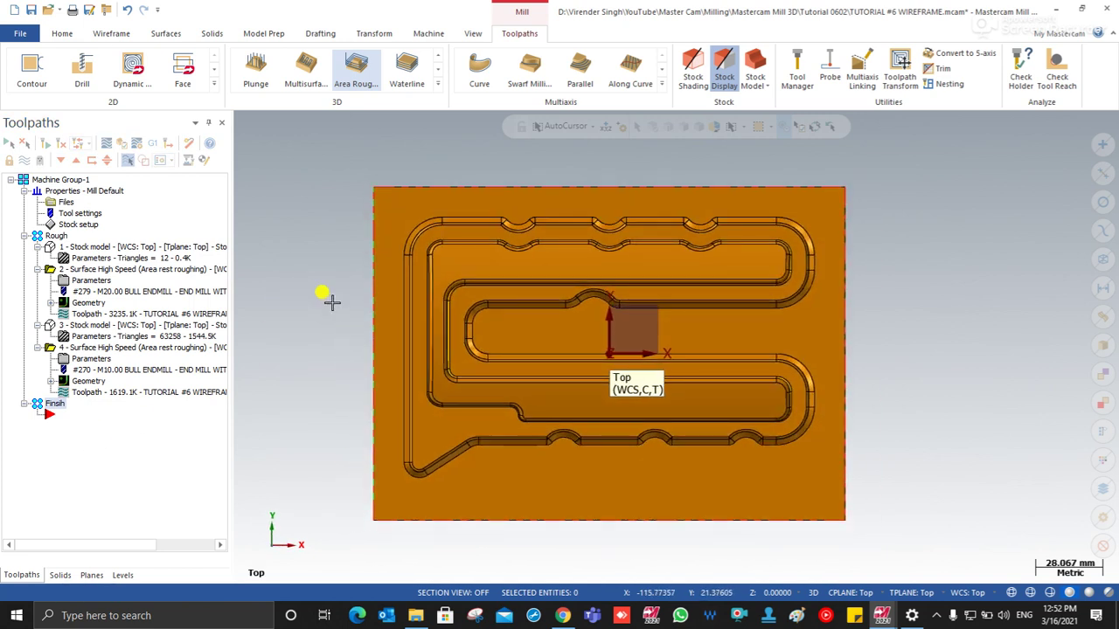
{"action": "left_click", "coordinate": [54, 326]}
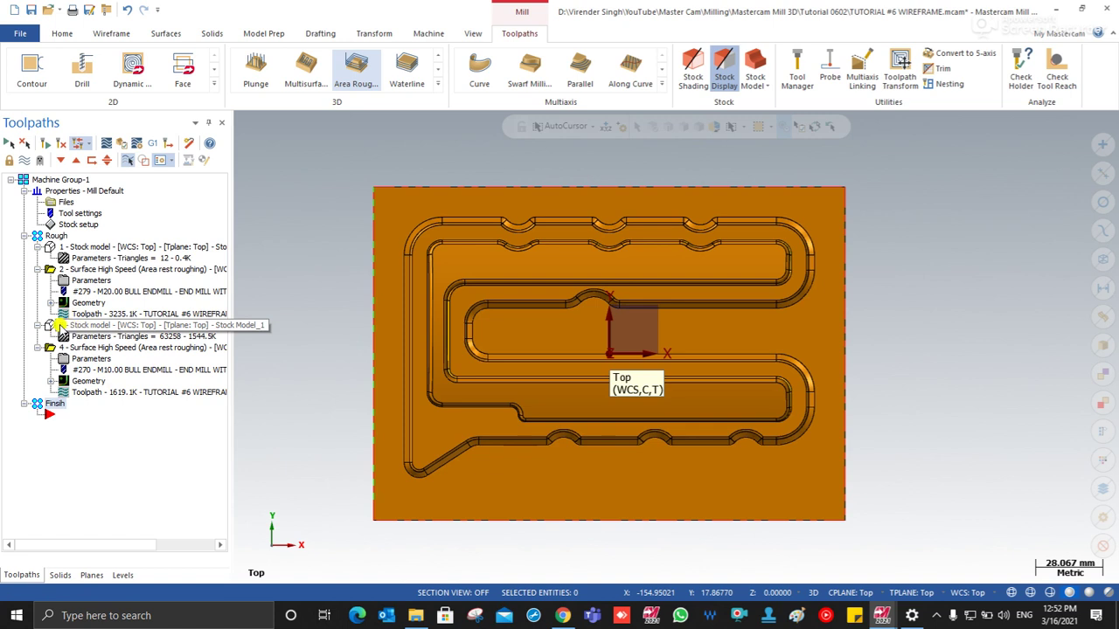
{"action": "left_click", "coordinate": [54, 348]}
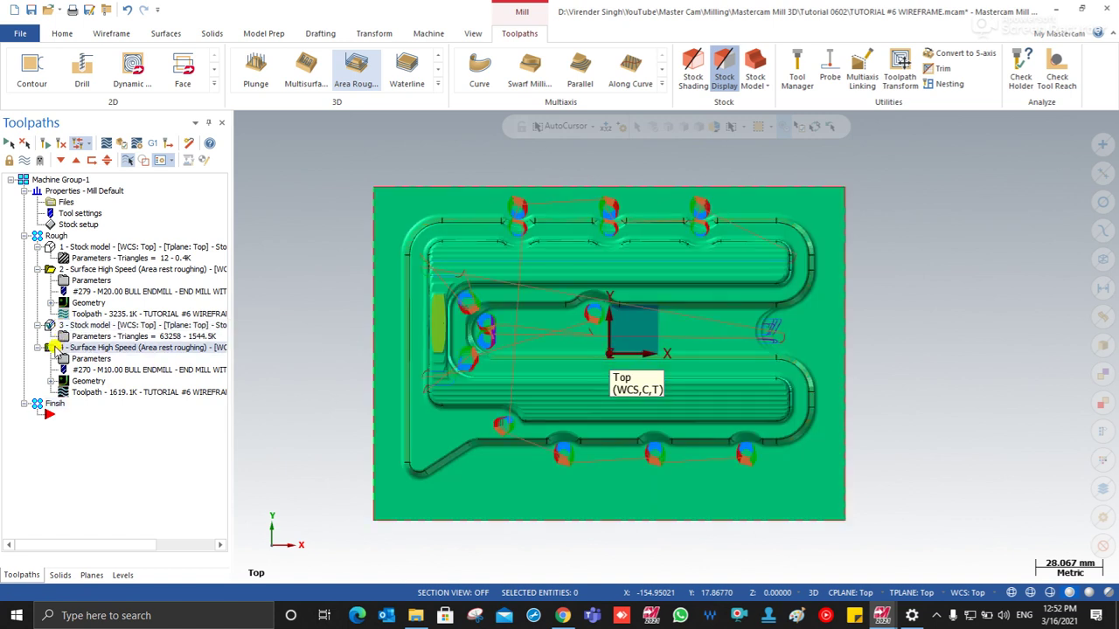
{"action": "left_click_drag", "start_coordinate": [54, 348], "coordinate": [55, 404]}
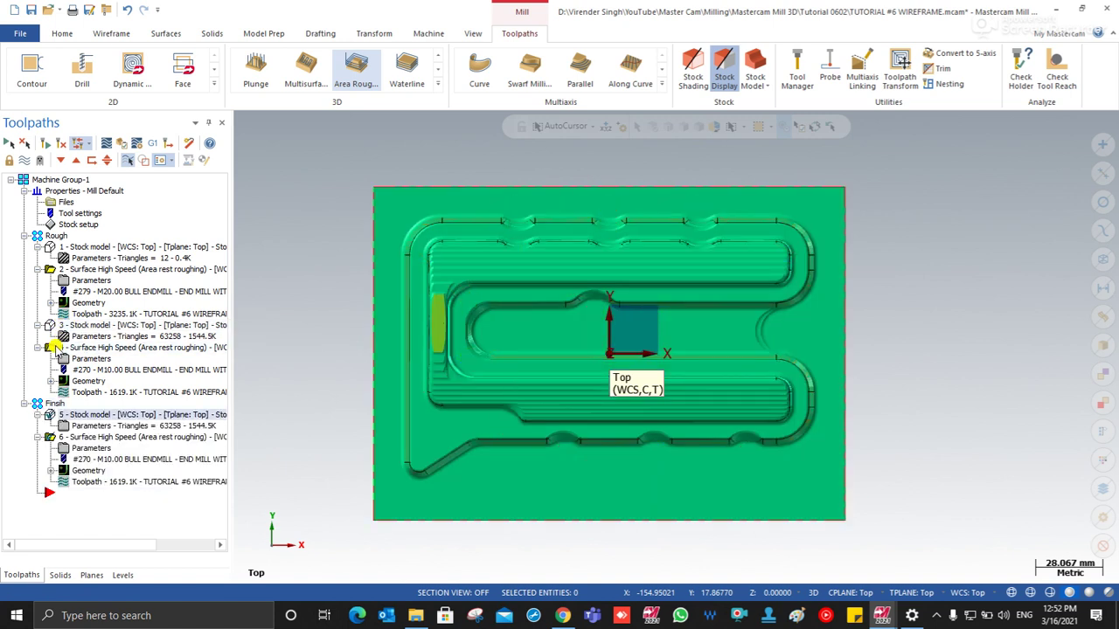
Set the color of the Finsih group's stock model to number 63 and base its initial shape on Stock Model_1.
{"action": "left_click", "coordinate": [73, 425]}
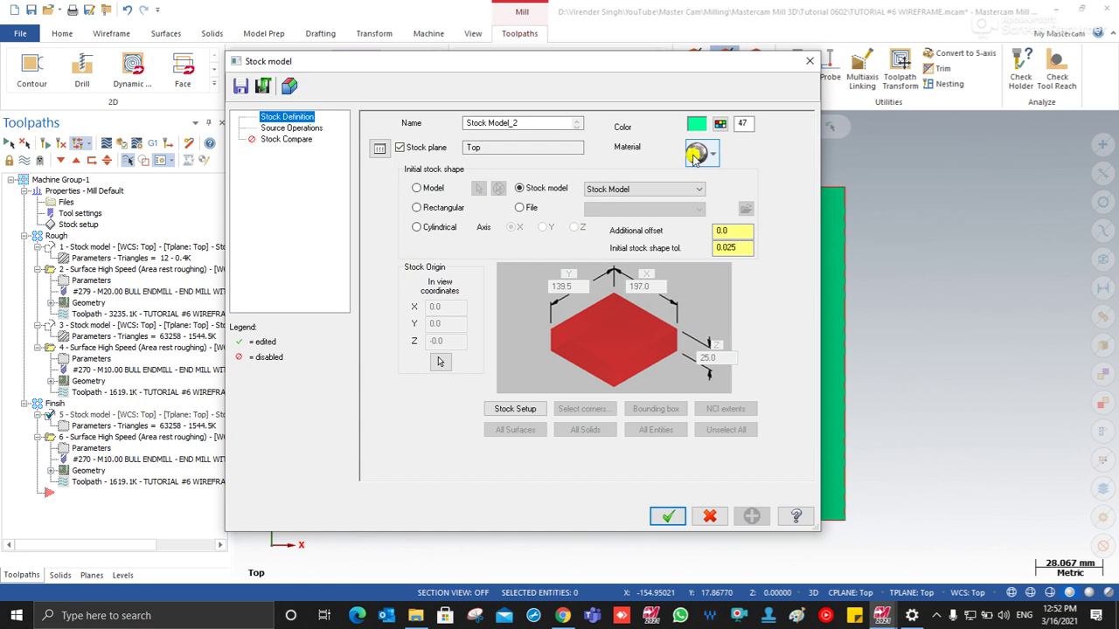
{"action": "left_click", "coordinate": [719, 124]}
{"action": "left_click", "coordinate": [249, 264]}
{"action": "left_click", "coordinate": [204, 472]}
{"action": "left_click", "coordinate": [618, 189]}
{"action": "left_click", "coordinate": [616, 201]}
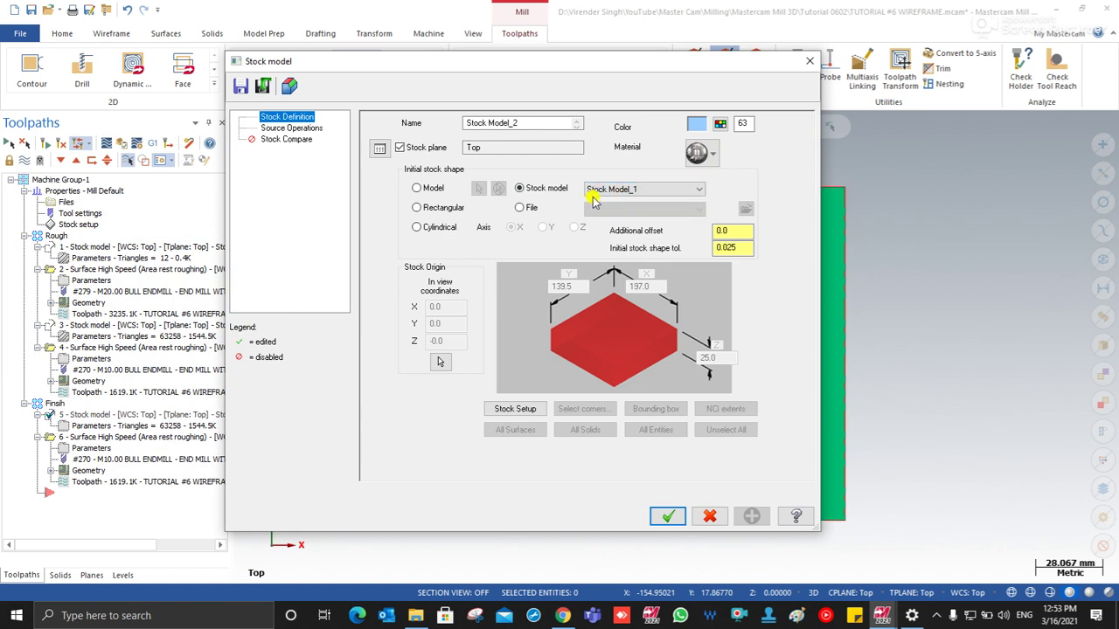
Compute the Finsih group's stock model from area rest roughing operation 4 in the Rough group and regenerate it.
{"action": "left_click", "coordinate": [292, 128]}
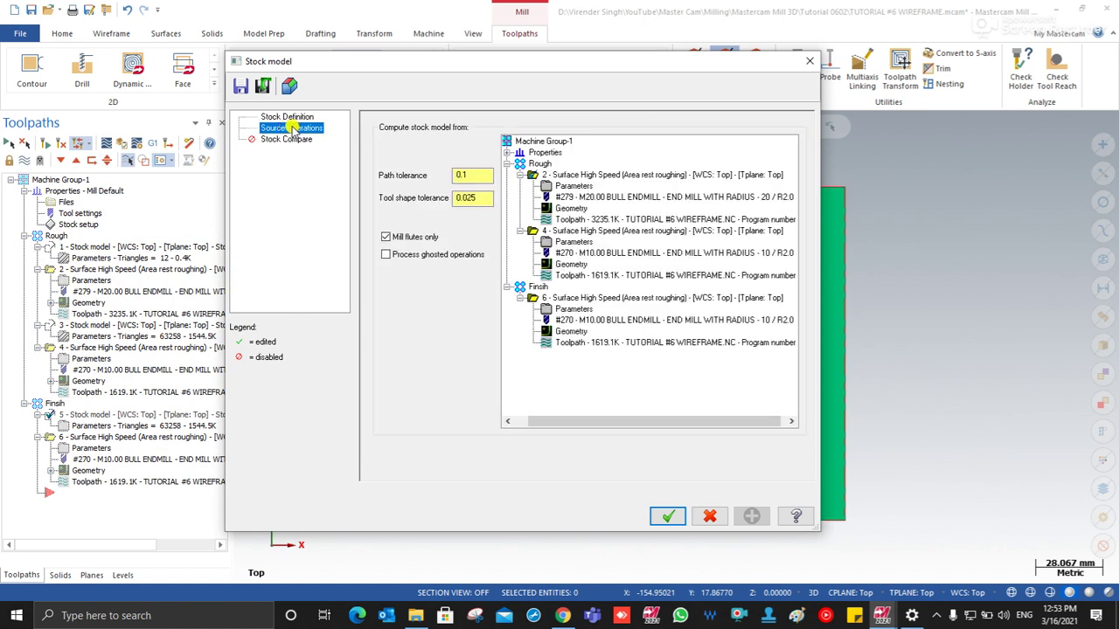
{"action": "left_click", "coordinate": [567, 231]}
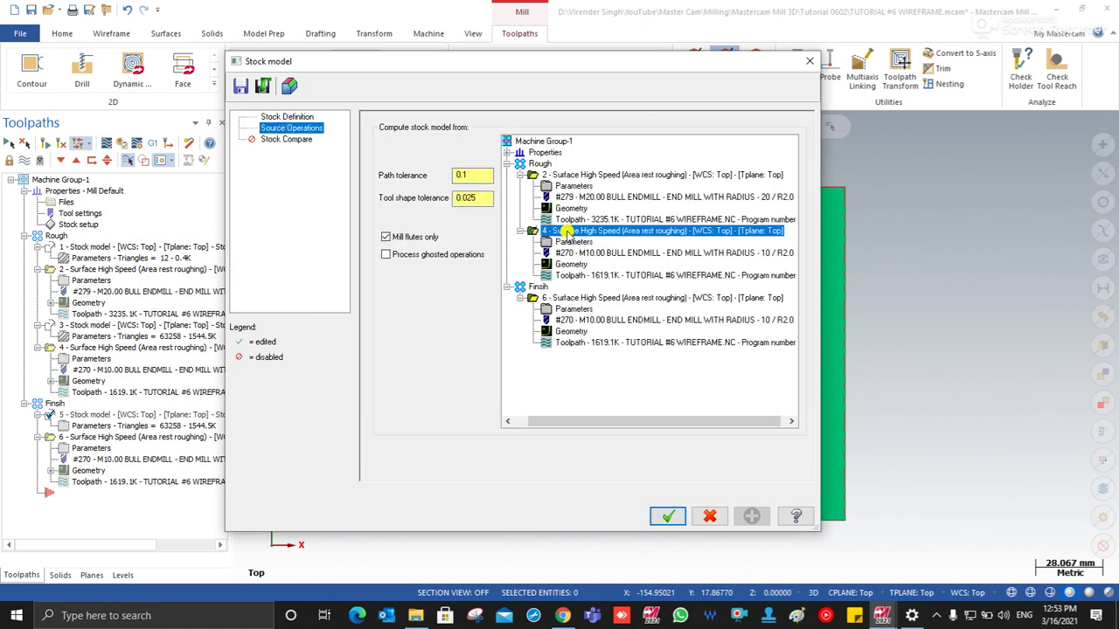
{"action": "left_click", "coordinate": [677, 523]}
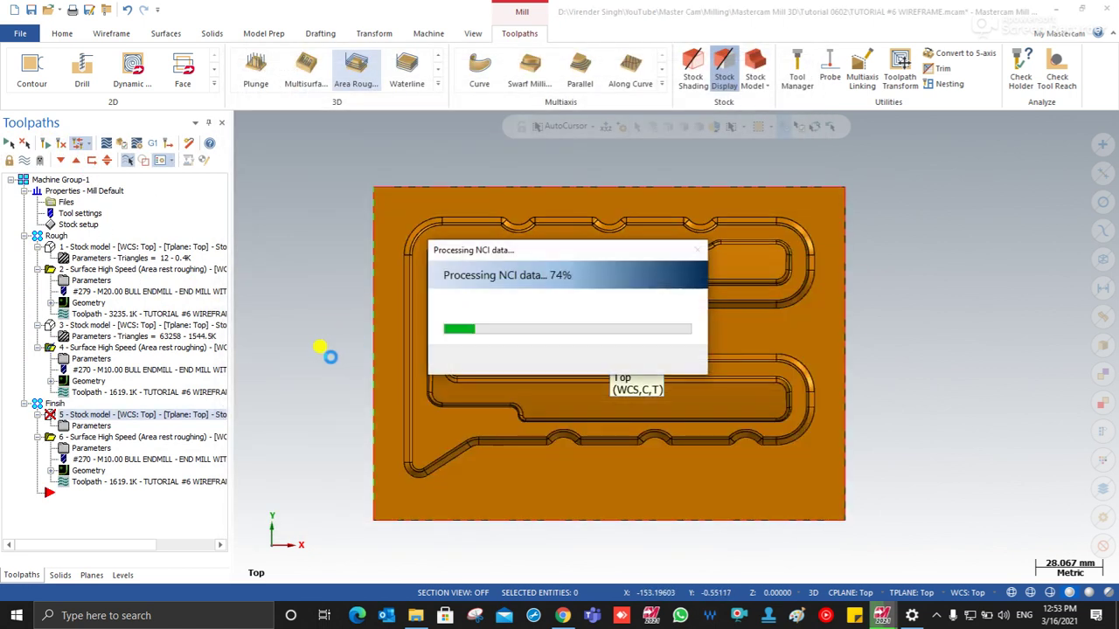
{"action": "middle_click_drag", "start_coordinate": [324, 357], "coordinate": [336, 316]}
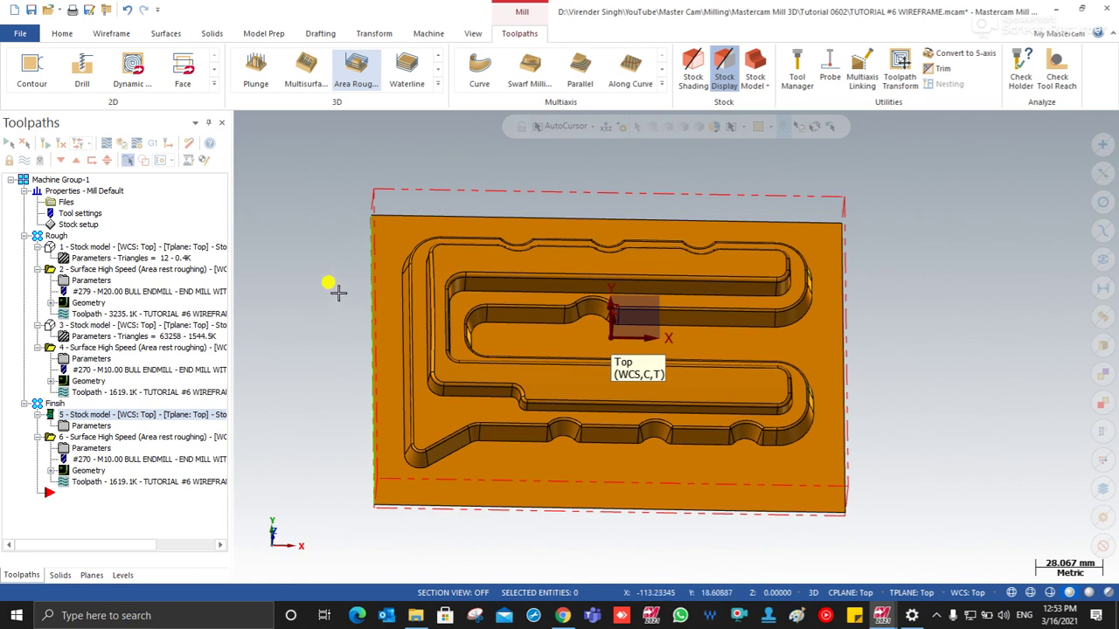
{"action": "scroll", "coordinate": [341, 304], "scroll_direction": "down", "scroll_amount": 1}
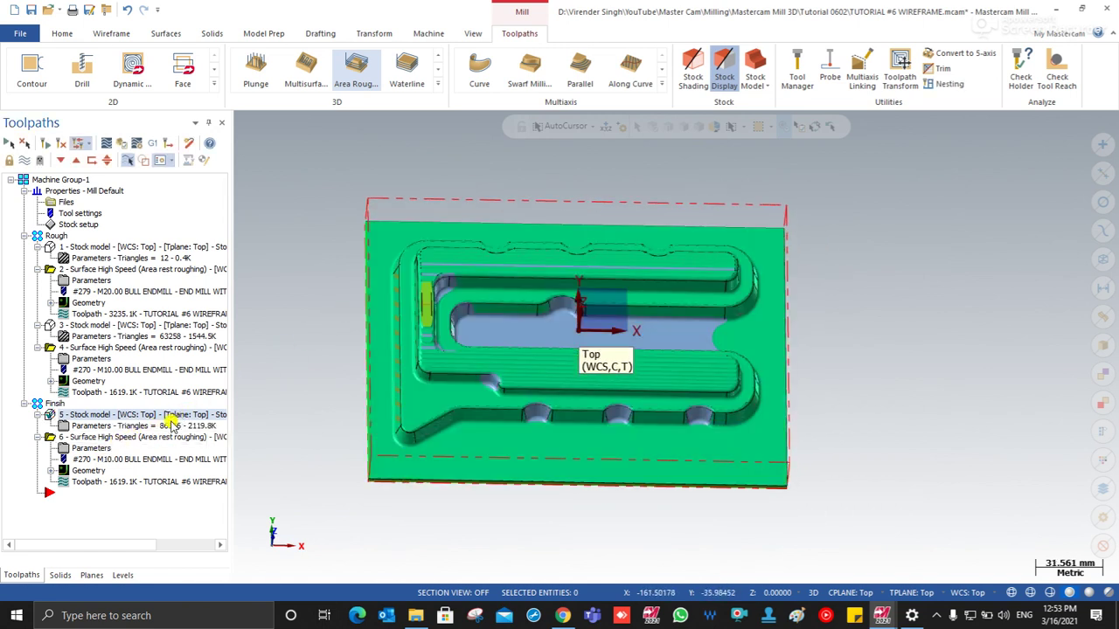
{"action": "mouse_move", "coordinate": [295, 347]}
{"action": "middle_mouse_down"}
{"action": "mouse_move", "coordinate": [294, 314]}
{"action": "mouse_move", "coordinate": [292, 359]}
{"action": "middle_mouse_up"}
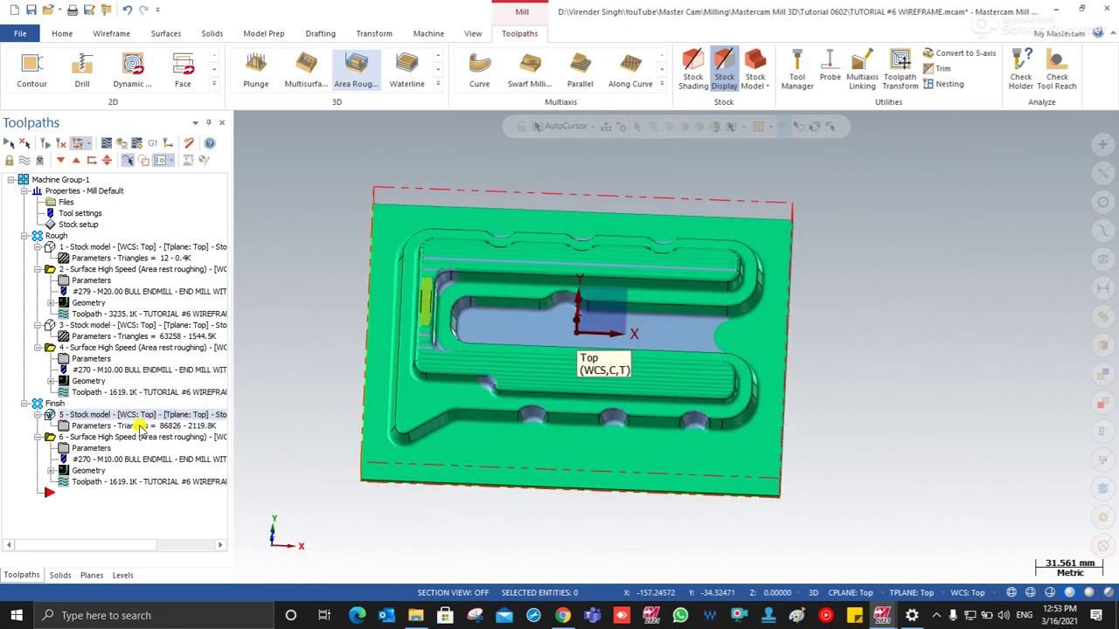
Change the Finsih group's area roughing operation to a Waterline finishing toolpath and edit its machining geometry's wall and floor stock.
{"action": "left_click", "coordinate": [92, 448]}
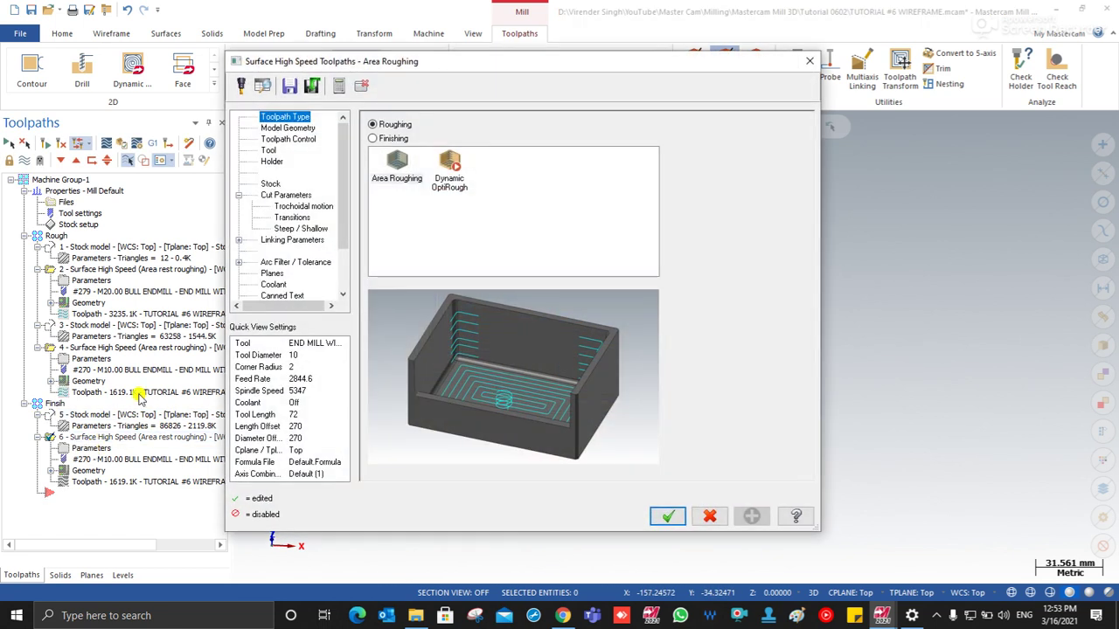
{"action": "left_click", "coordinate": [376, 139]}
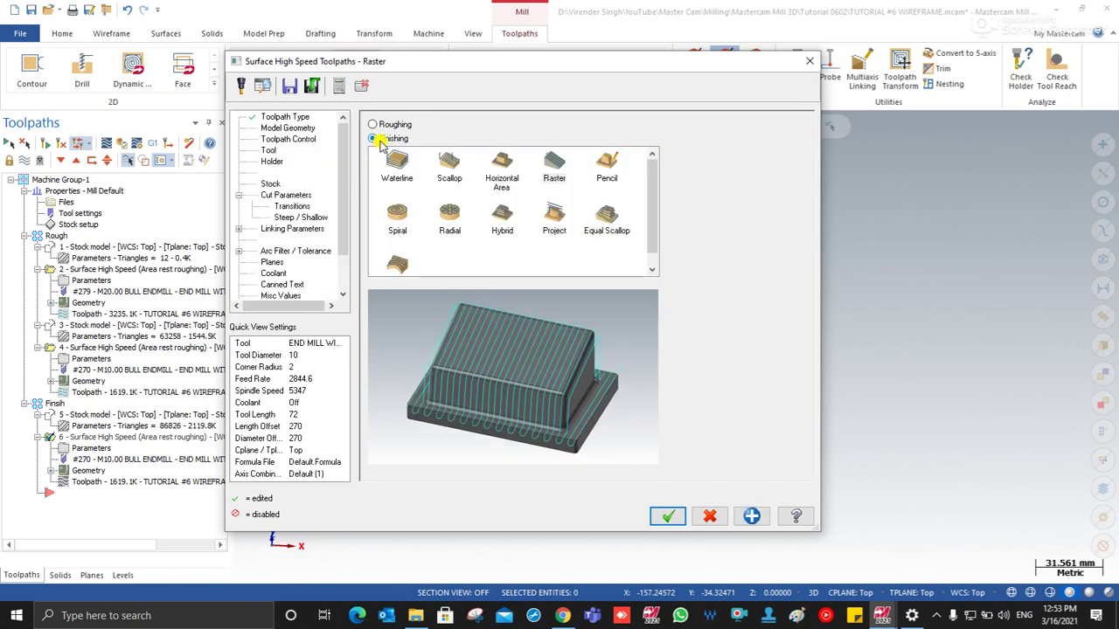
{"action": "left_click", "coordinate": [395, 161]}
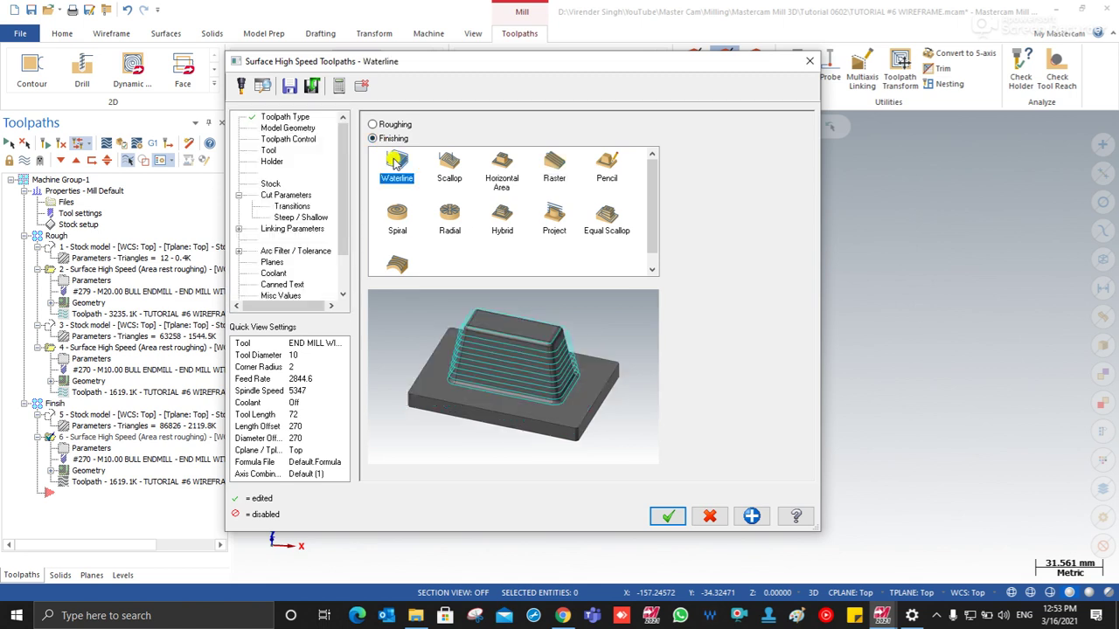
{"action": "left_click", "coordinate": [287, 128]}
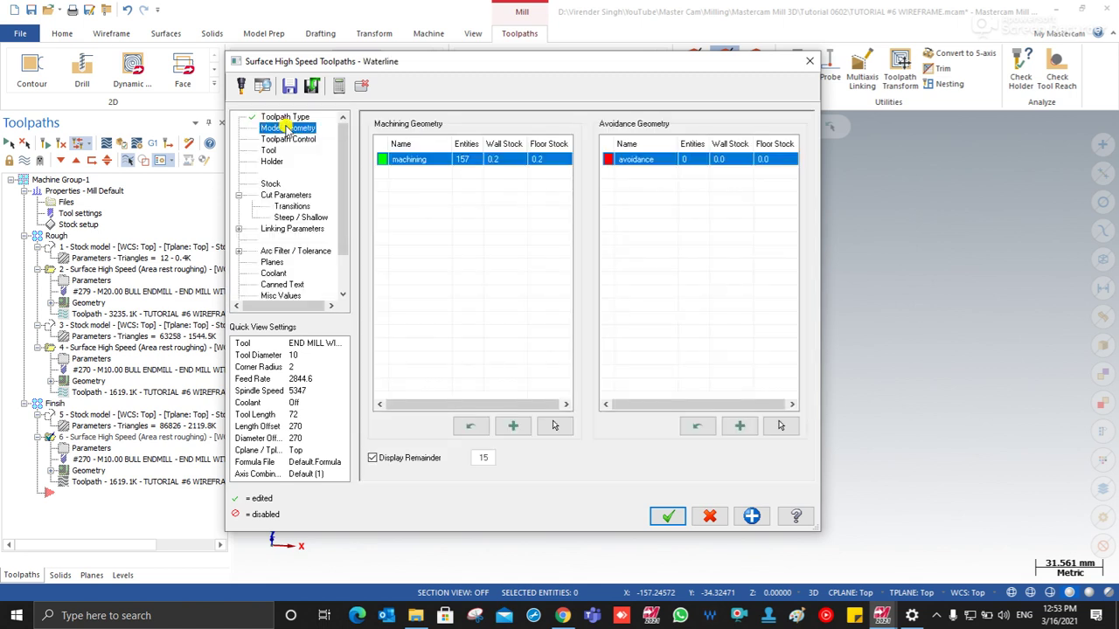
{"action": "double_click", "coordinate": [498, 160]}
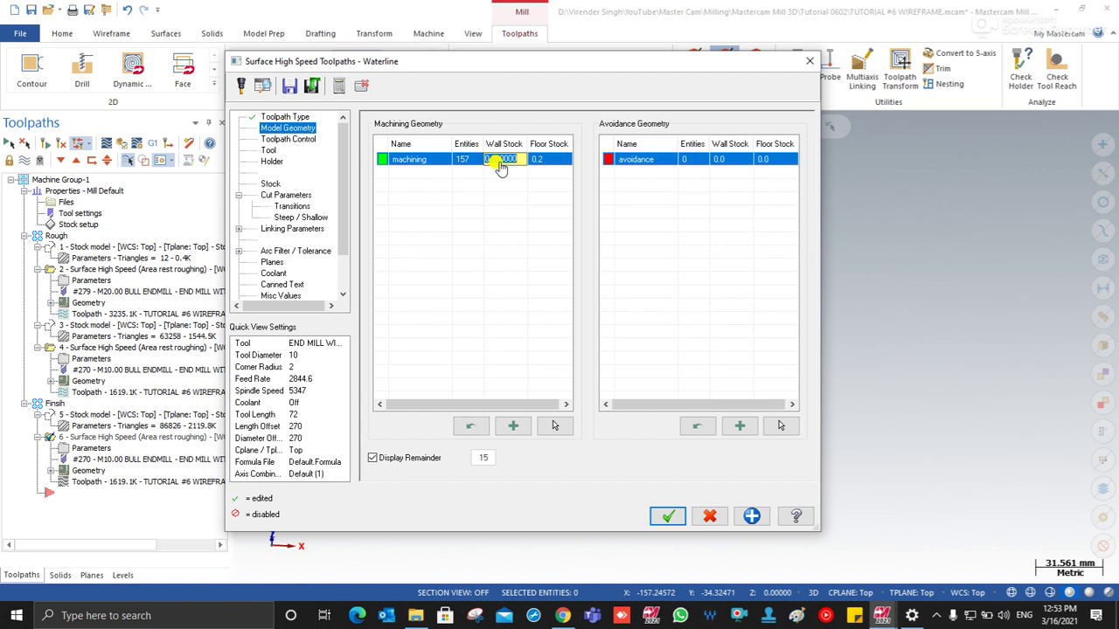
{"action": "left_click", "coordinate": [555, 161]}
Set the toolpath control's skip-pocket tool diameter percent and minimum pocket size to 0.
{"action": "left_click", "coordinate": [288, 140]}
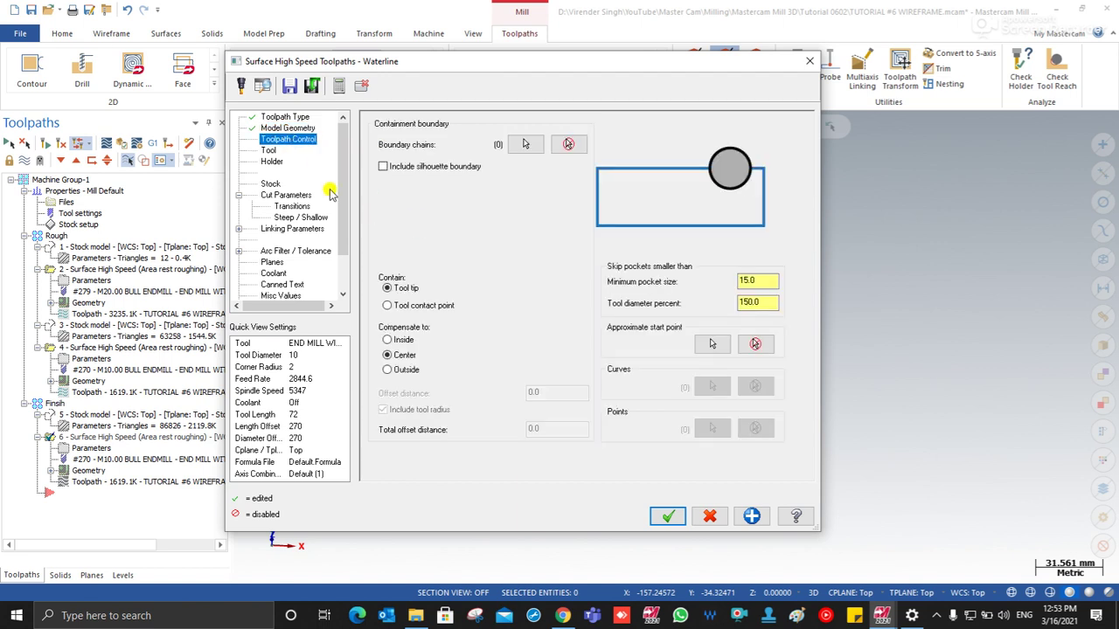
{"action": "double_click", "coordinate": [749, 302]}
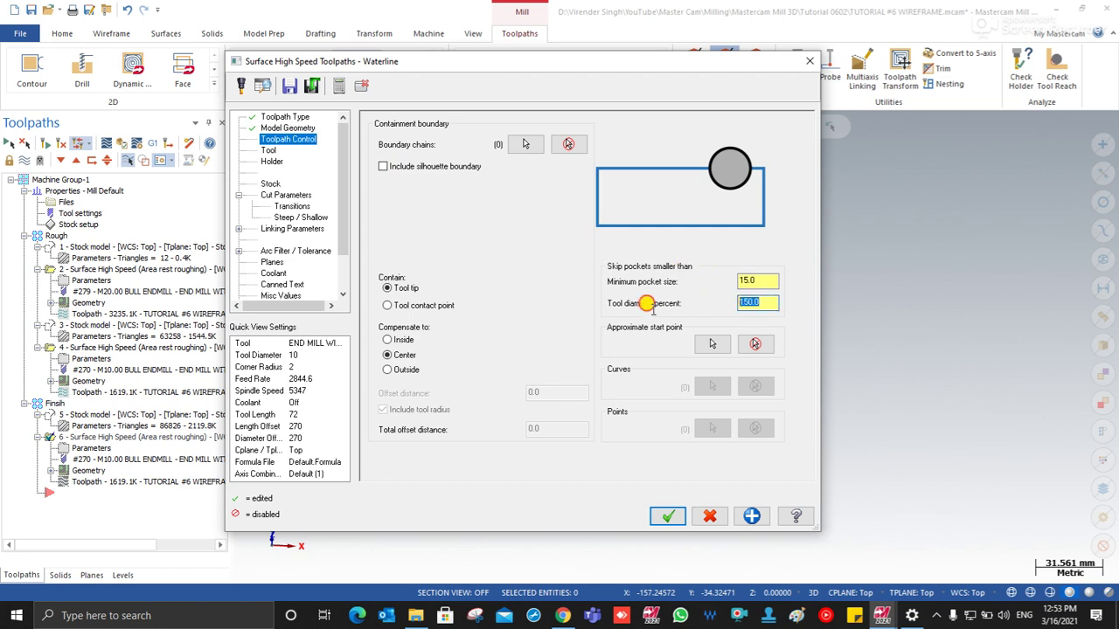
{"action": "type", "text": "0"}
{"action": "double_click", "coordinate": [756, 280]}
{"action": "type", "text": "0.0"}
Filter the tool library to ball-nose end mills and assign the 10 mm ball-nose end mill, tool 240, to the waterline operation.
{"action": "left_click", "coordinate": [267, 150]}
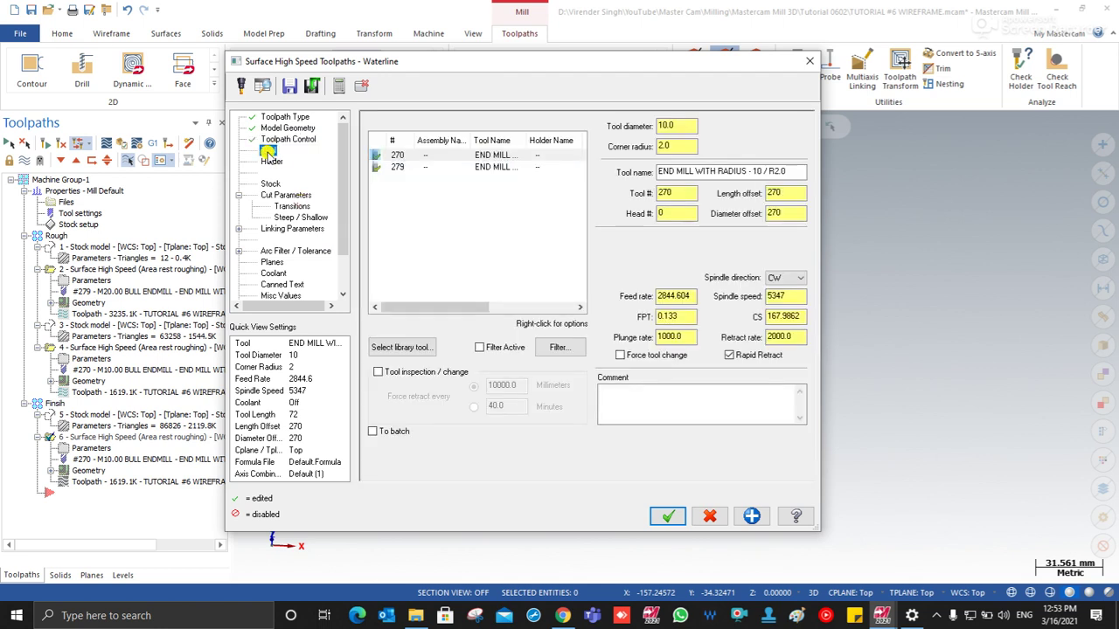
{"action": "left_click", "coordinate": [401, 347]}
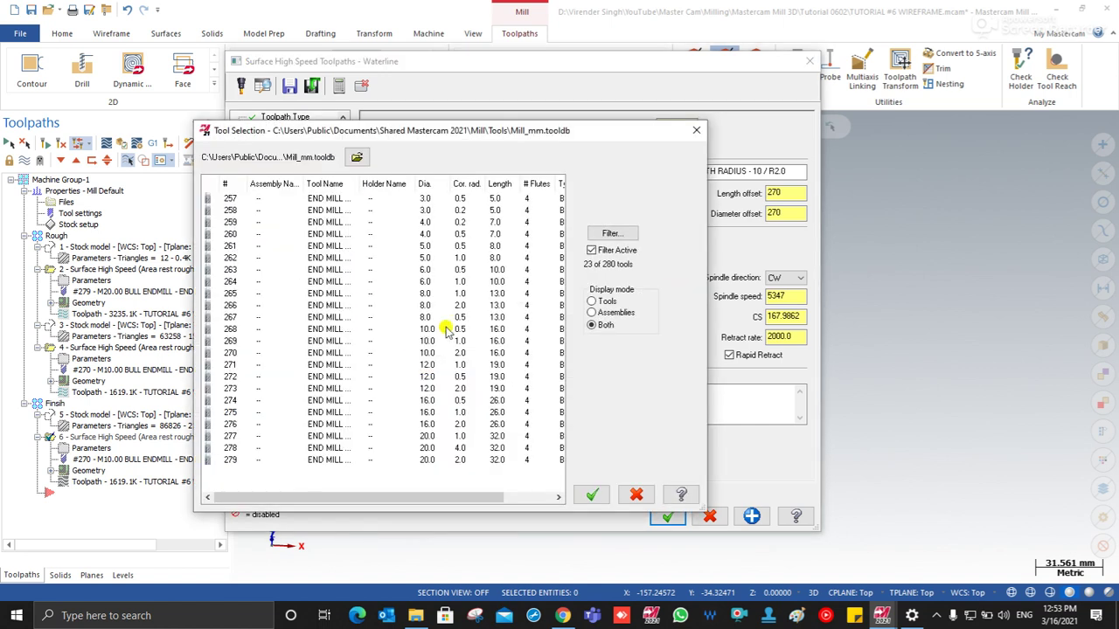
{"action": "left_click", "coordinate": [611, 233]}
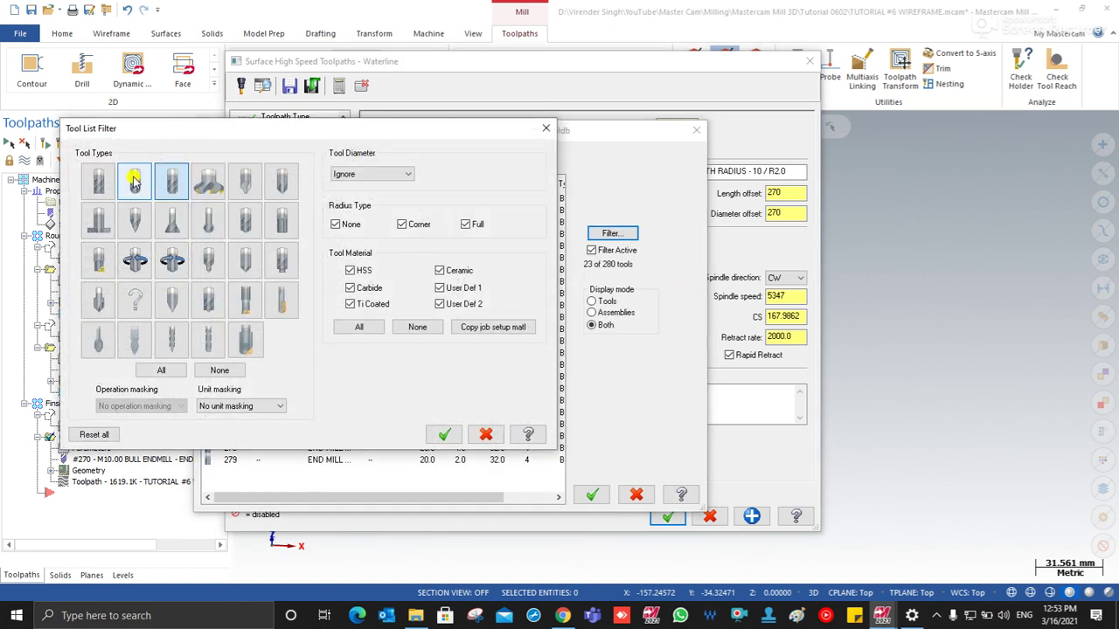
{"action": "left_click", "coordinate": [133, 181]}
{"action": "key", "text": "Return"}
{"action": "double_click", "coordinate": [402, 282]}
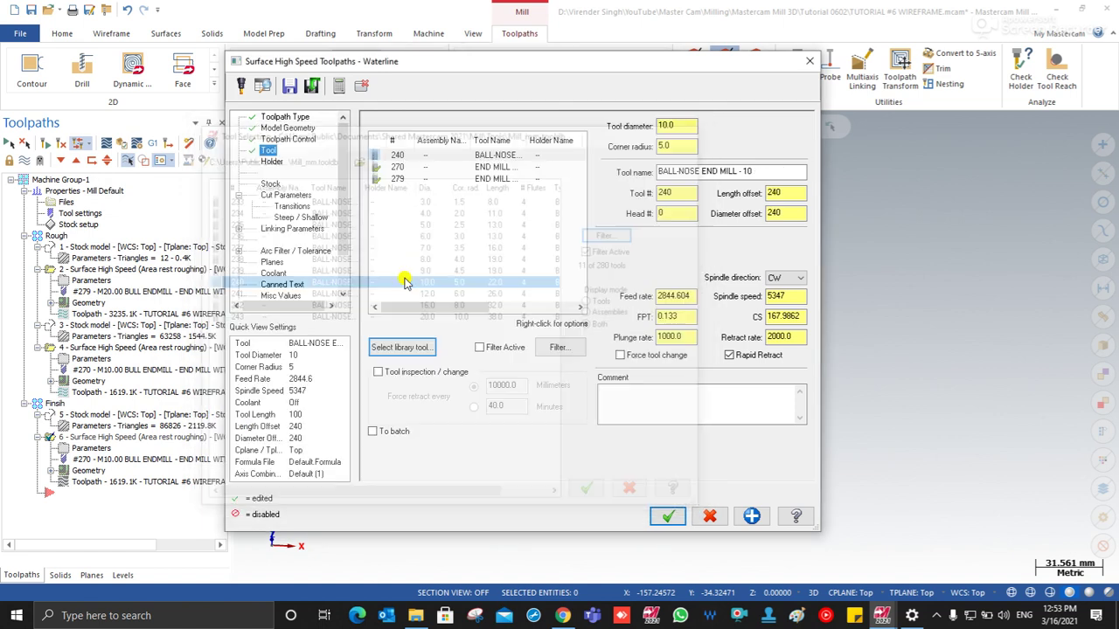
Turn off trim to stock and set the cut parameters to a 0.3 stepdown, keeping the tool down within 100% of tool diameter.
{"action": "left_click", "coordinate": [272, 185]}
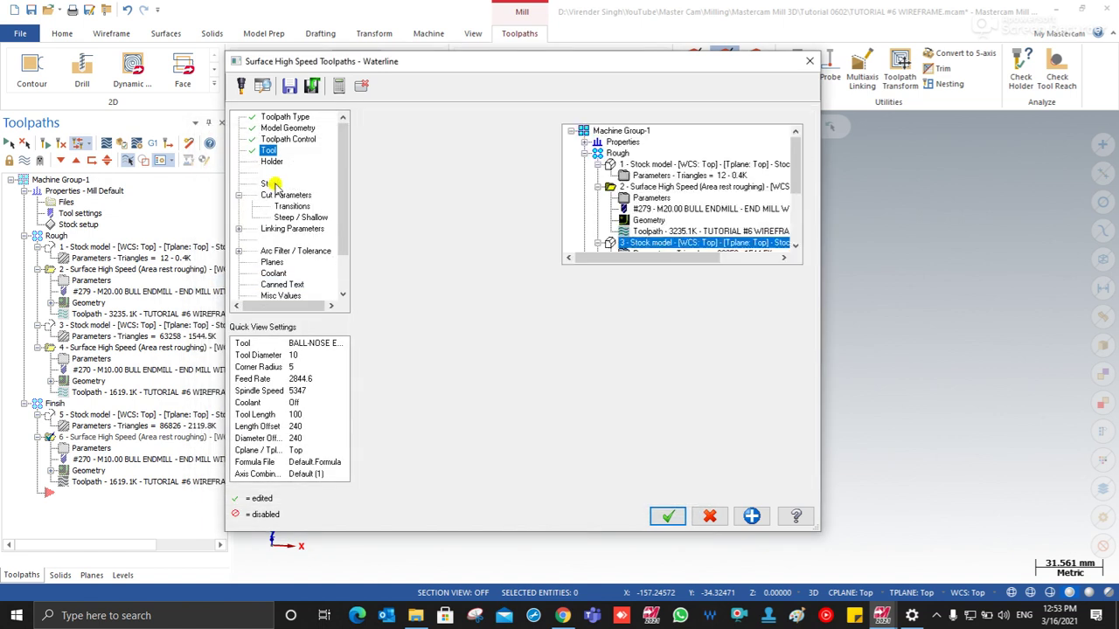
{"action": "left_click", "coordinate": [378, 123]}
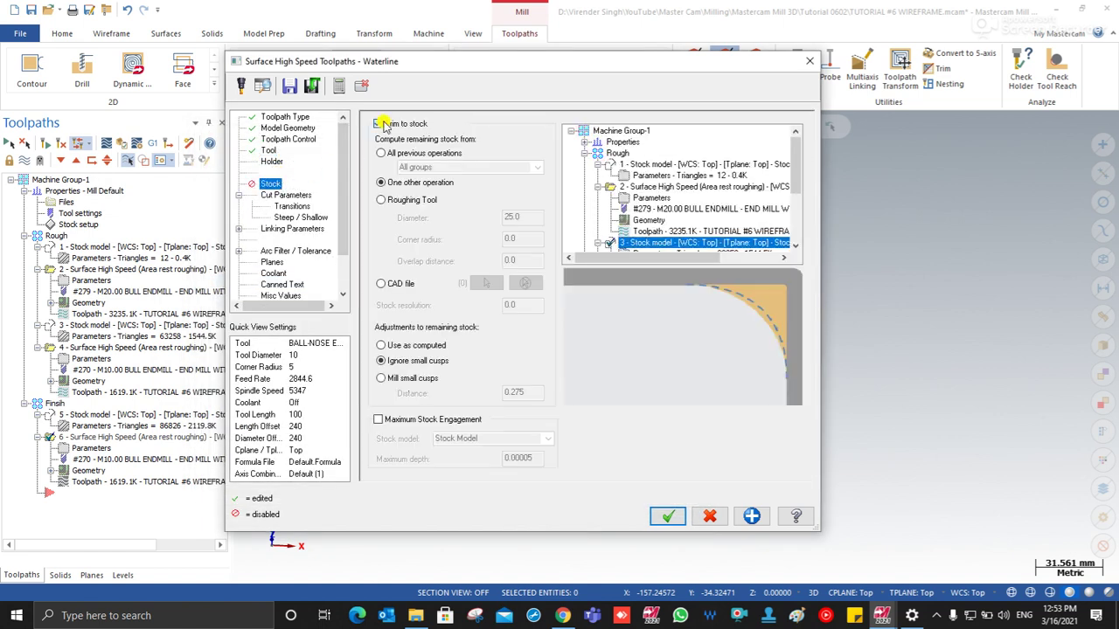
{"action": "left_click", "coordinate": [286, 194]}
{"action": "left_click", "coordinate": [533, 262]}
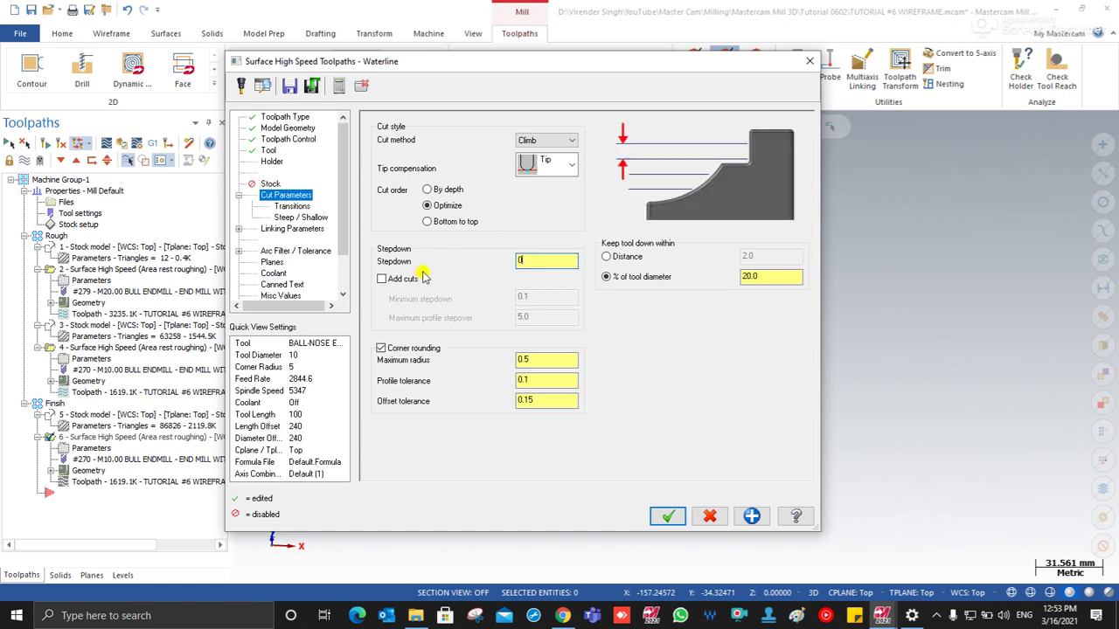
{"action": "double_click", "coordinate": [769, 276]}
{"action": "type", "text": "10"}
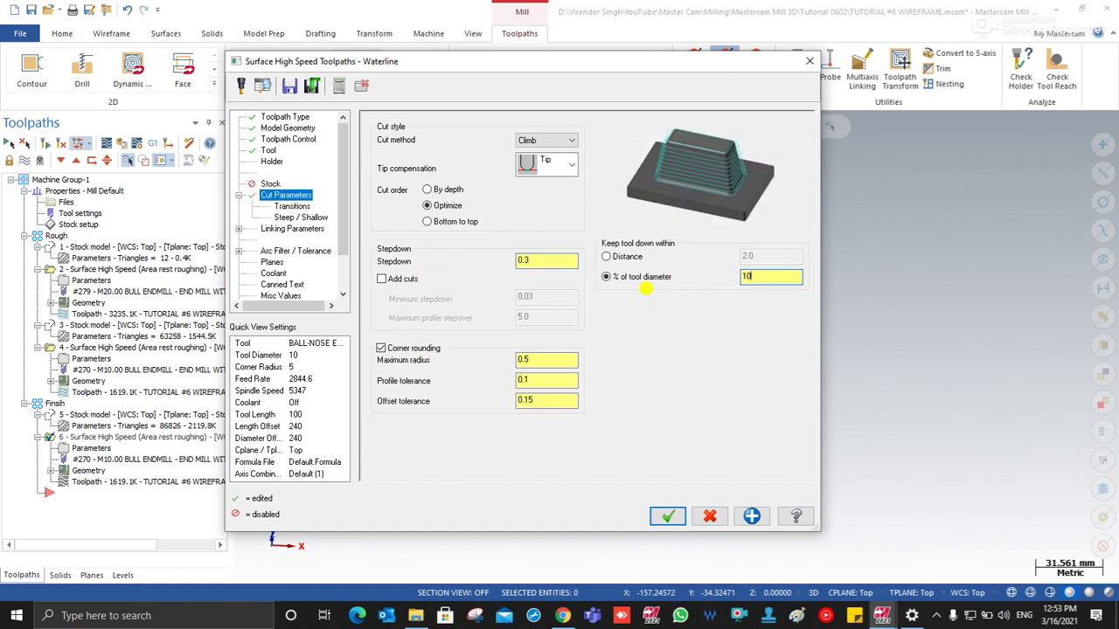
{"action": "type", "text": "0"}
Set the waterline transition to Straight and generate the toolpath.
{"action": "left_click", "coordinate": [286, 206]}
{"action": "left_click", "coordinate": [679, 210]}
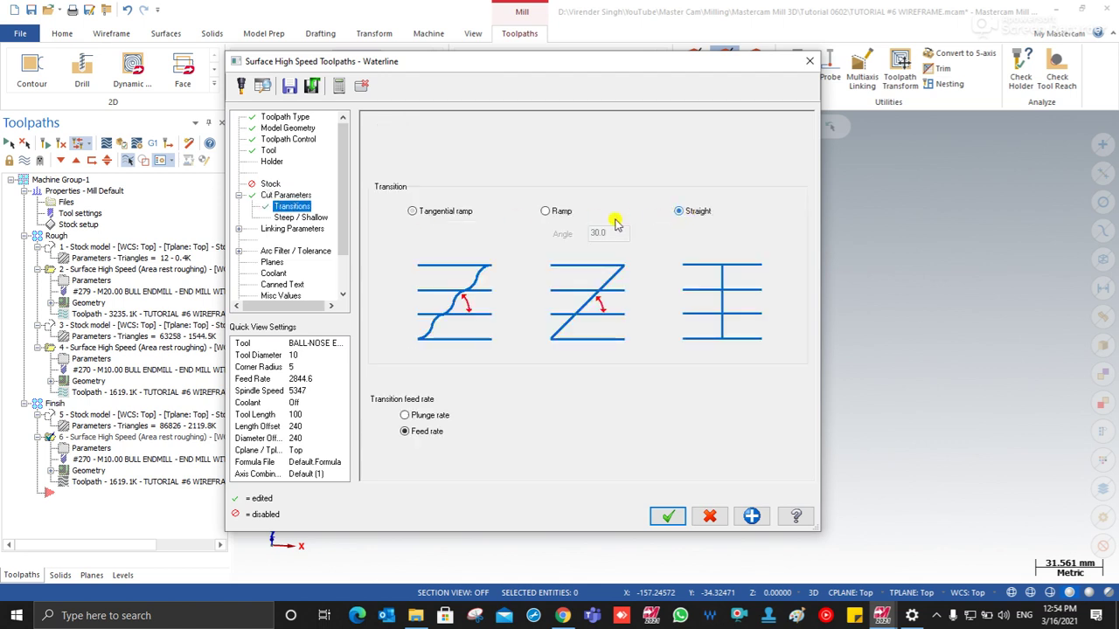
{"action": "left_click", "coordinate": [306, 218]}
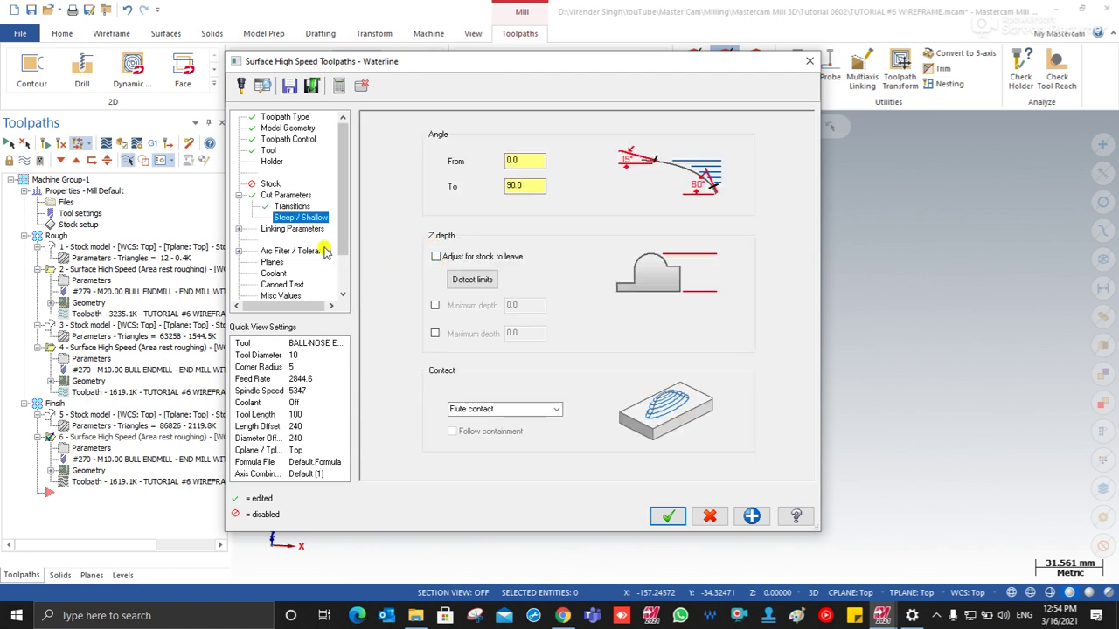
{"action": "left_click", "coordinate": [295, 230]}
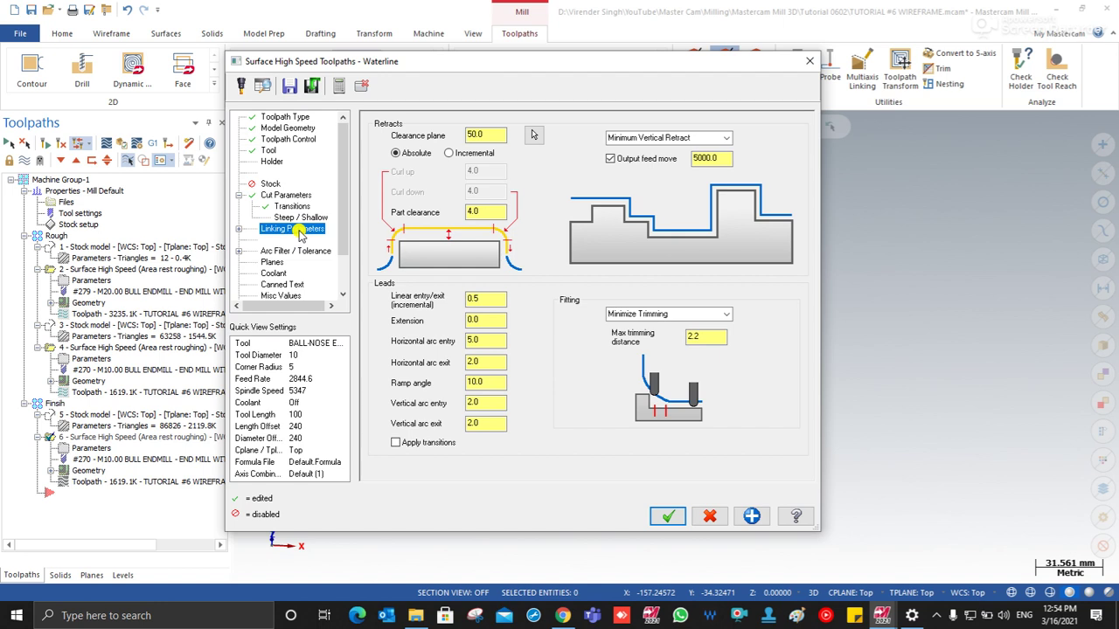
{"action": "left_click", "coordinate": [668, 516]}
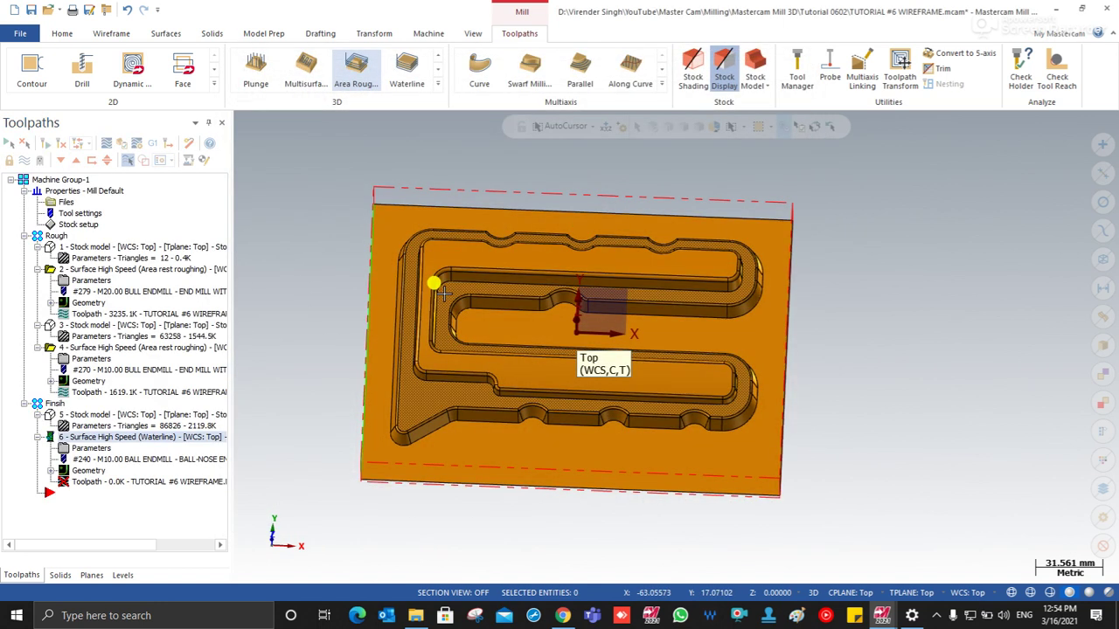
Examine the generated waterline toolpath along the pocket walls, the raised surfaces and the part's outer edges.
{"action": "middle_click_drag", "start_coordinate": [456, 294], "coordinate": [425, 330]}
{"action": "scroll", "coordinate": [425, 330], "scroll_direction": "up", "scroll_amount": 5}
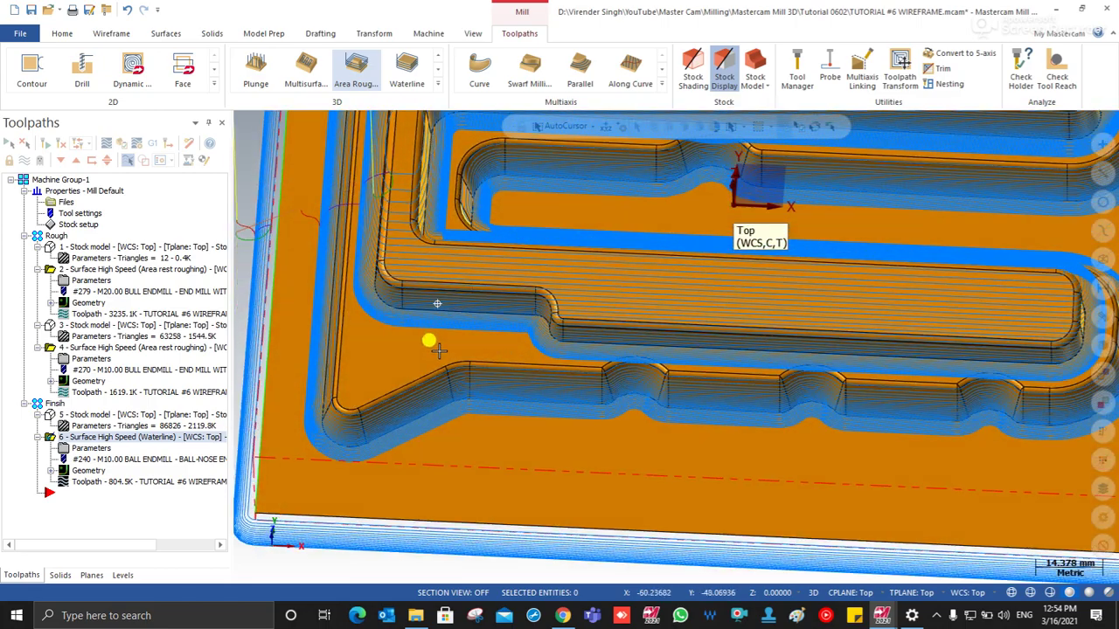
{"action": "scroll", "coordinate": [439, 349], "scroll_direction": "down", "scroll_amount": 4}
{"action": "mouse_move", "coordinate": [440, 348]}
{"action": "middle_mouse_down"}
{"action": "mouse_move", "coordinate": [438, 323]}
{"action": "mouse_move", "coordinate": [435, 354]}
{"action": "middle_mouse_up"}
{"action": "scroll", "coordinate": [428, 308], "scroll_direction": "up", "scroll_amount": 4}
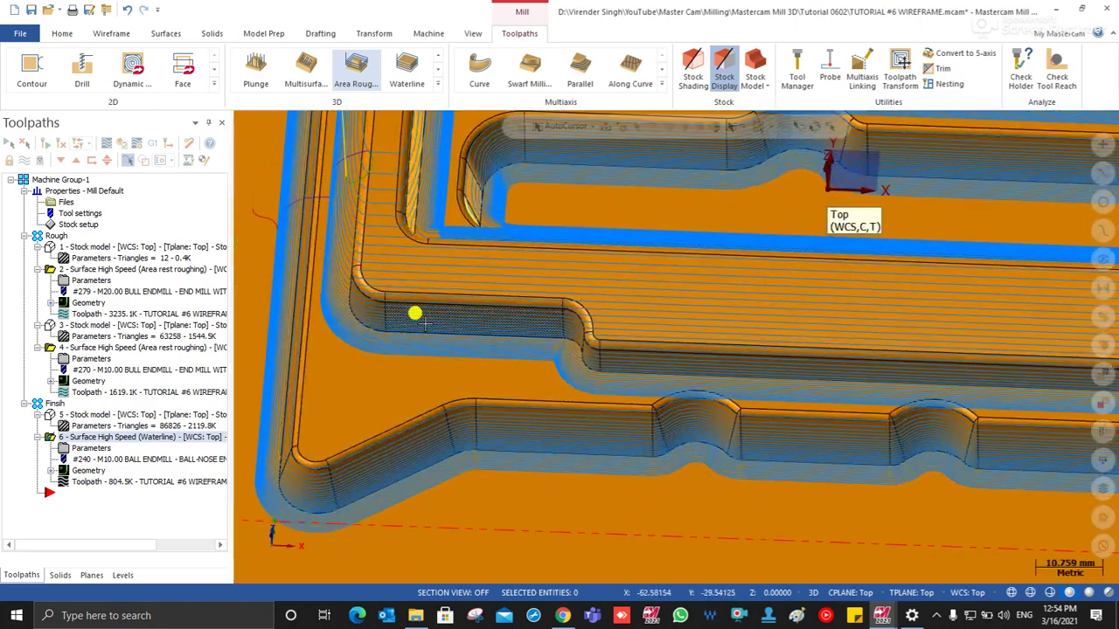
{"action": "middle_click_drag", "start_coordinate": [419, 297], "coordinate": [428, 229]}
{"action": "scroll", "coordinate": [320, 411], "scroll_direction": "down", "scroll_amount": 3}
{"action": "scroll", "coordinate": [327, 392], "scroll_direction": "up", "scroll_amount": 2}
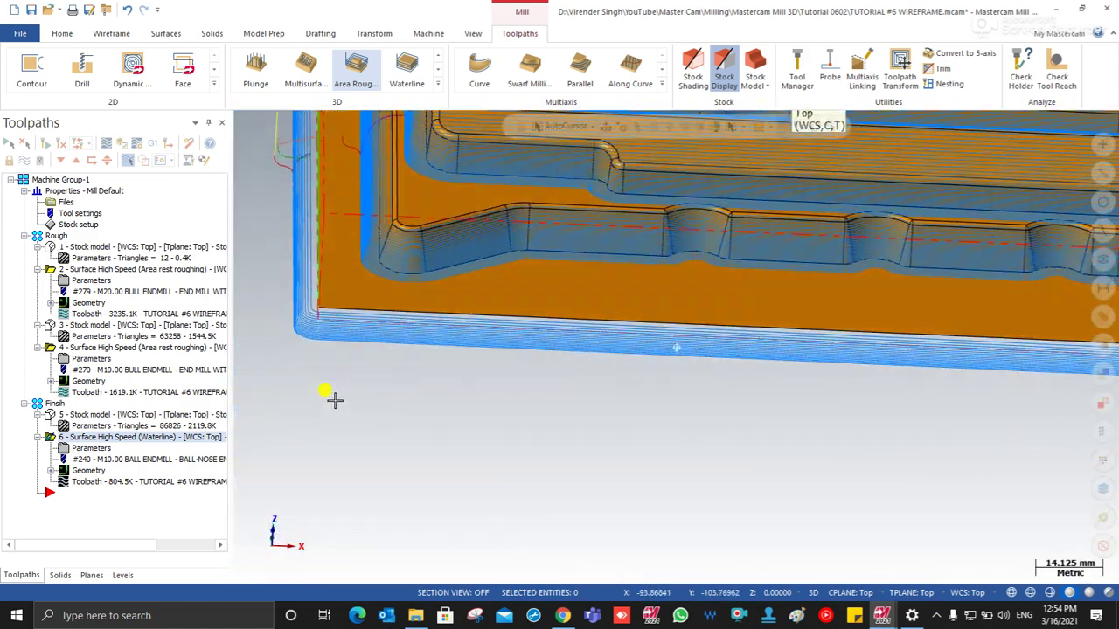
{"action": "middle_click_drag", "start_coordinate": [327, 393], "coordinate": [332, 304]}
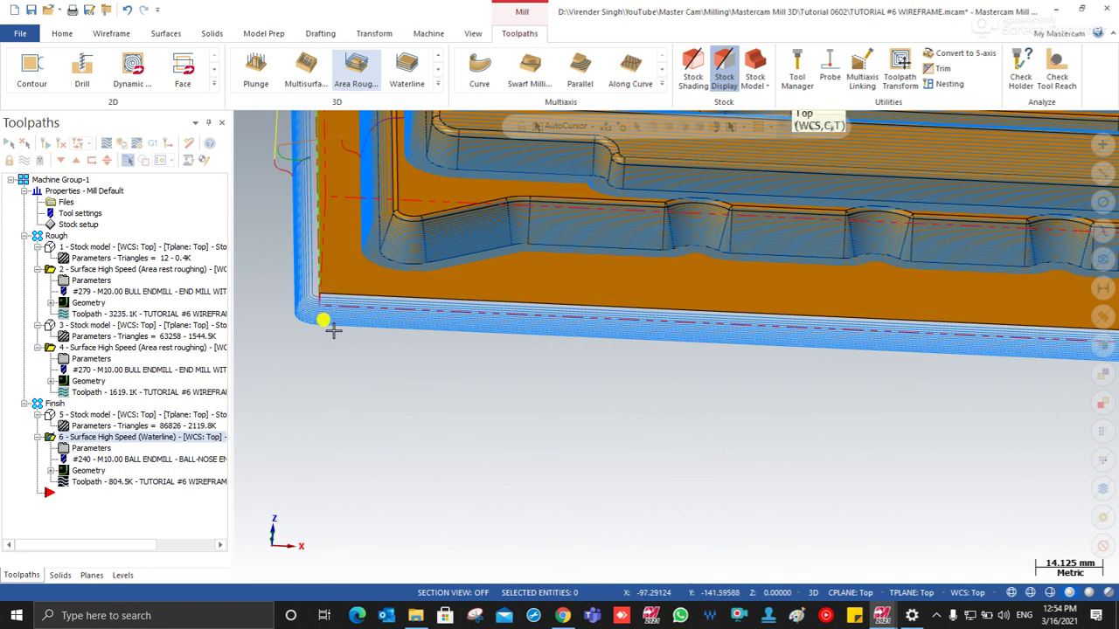
{"action": "scroll", "coordinate": [346, 384], "scroll_direction": "down", "scroll_amount": 4}
{"action": "middle_click_drag", "start_coordinate": [348, 394], "coordinate": [337, 408]}
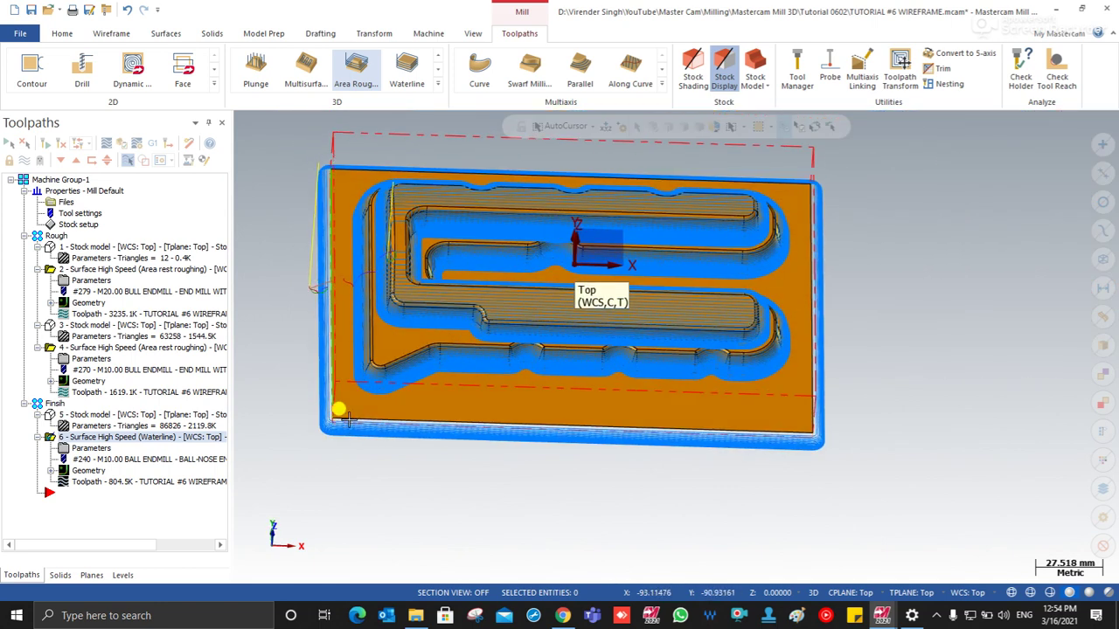
{"action": "scroll", "coordinate": [338, 402], "scroll_direction": "up", "scroll_amount": 2}
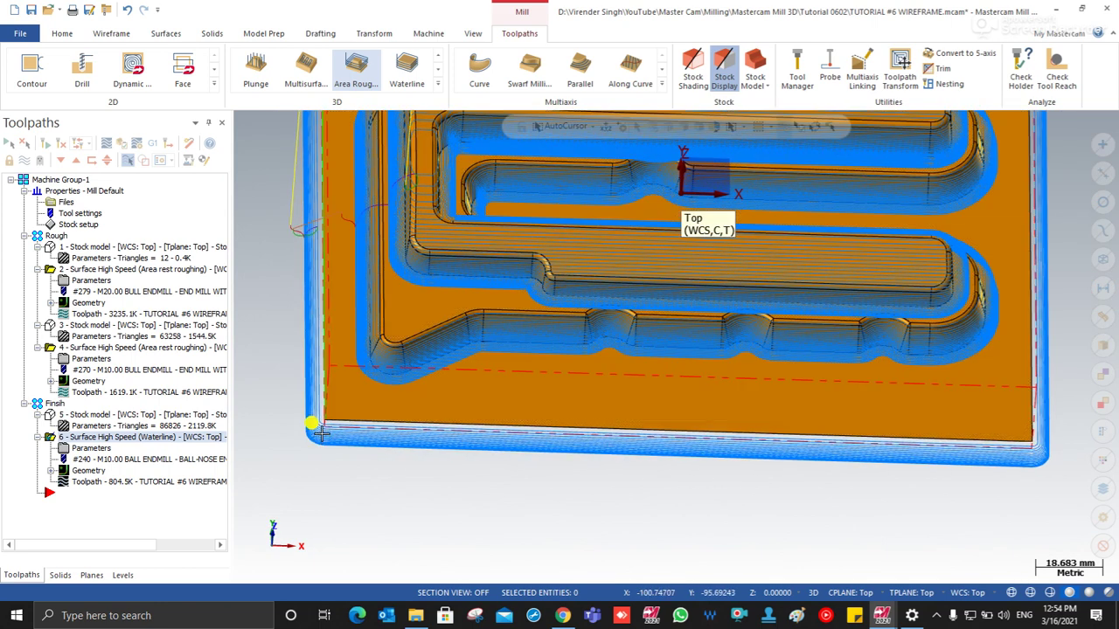
{"action": "scroll", "coordinate": [320, 406], "scroll_direction": "down", "scroll_amount": 1}
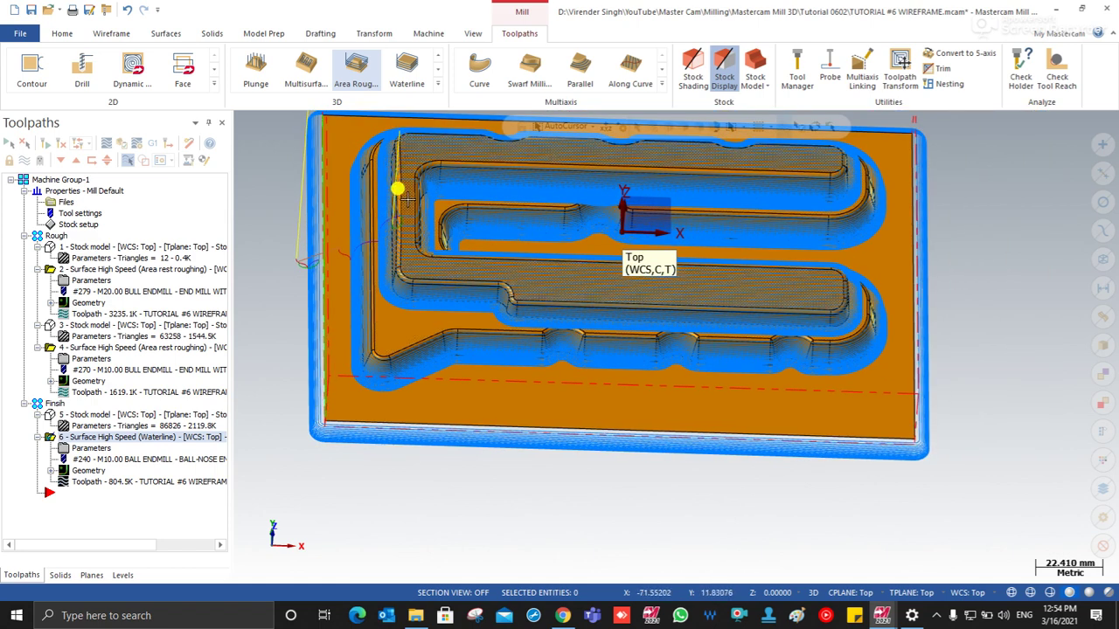
Limit the waterline operation's steep/shallow angle range to between 30 and 90 degrees.
{"action": "left_click", "coordinate": [93, 452]}
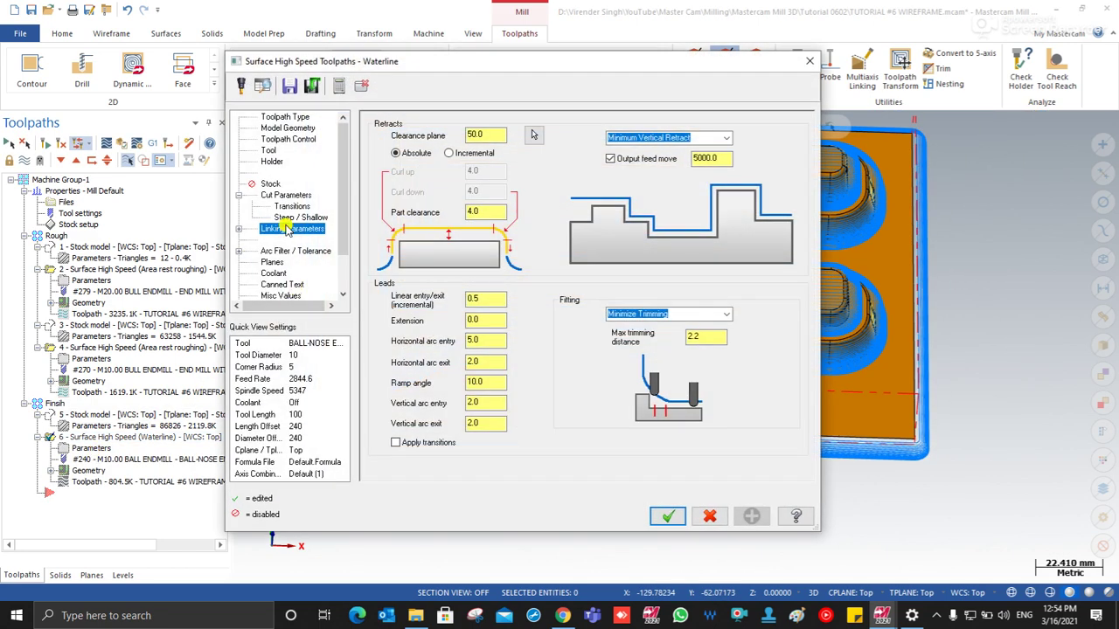
{"action": "left_click", "coordinate": [285, 219]}
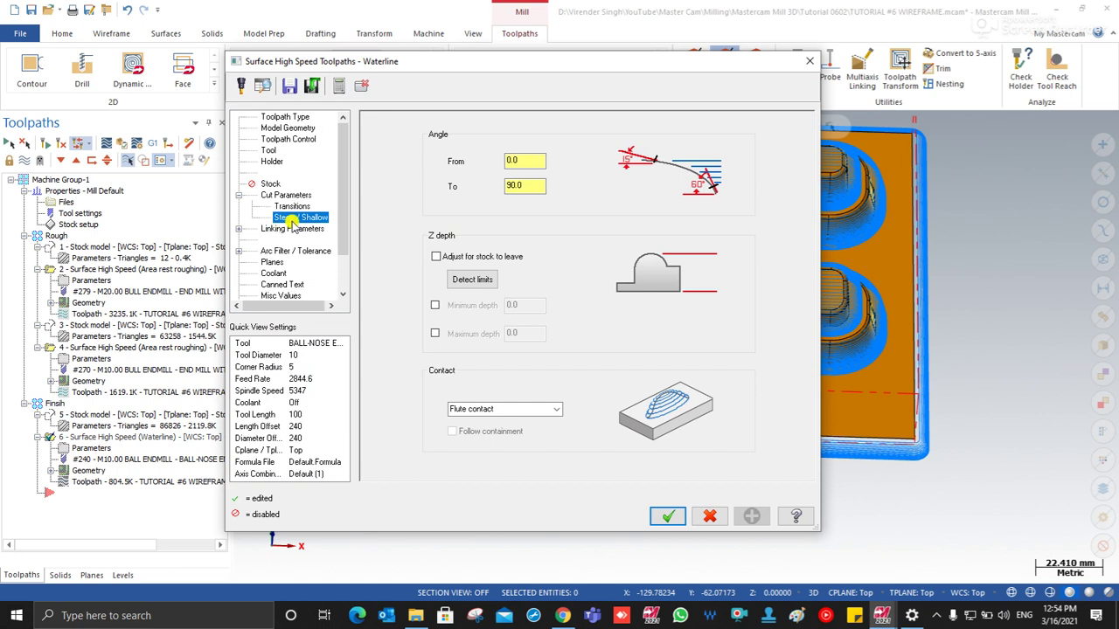
{"action": "double_click", "coordinate": [517, 160]}
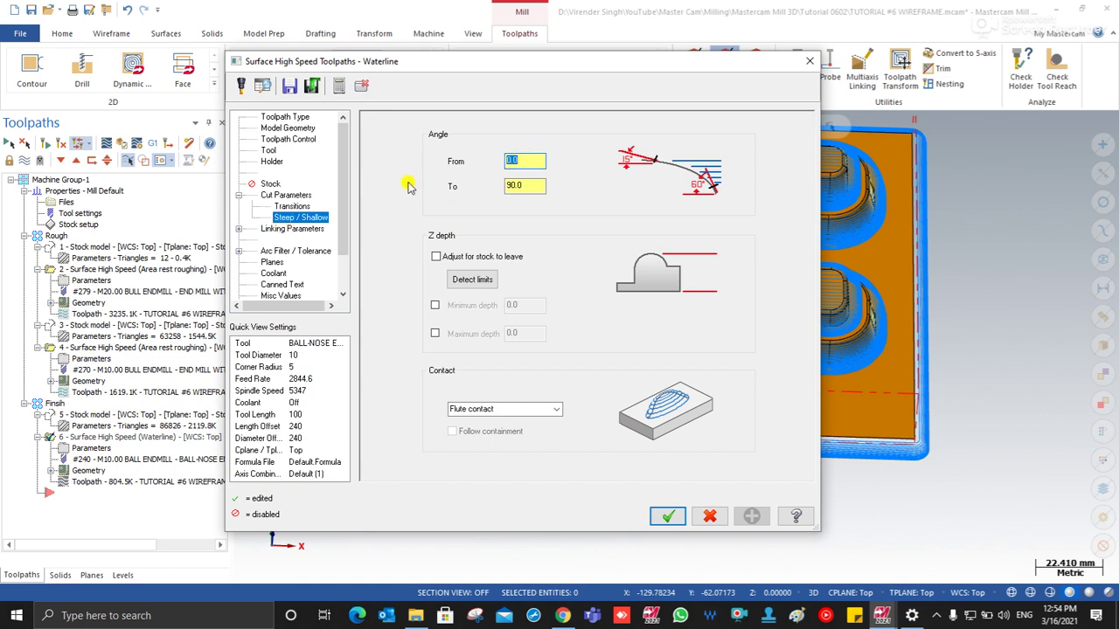
{"action": "type", "text": "30"}
{"action": "double_click", "coordinate": [524, 185]}
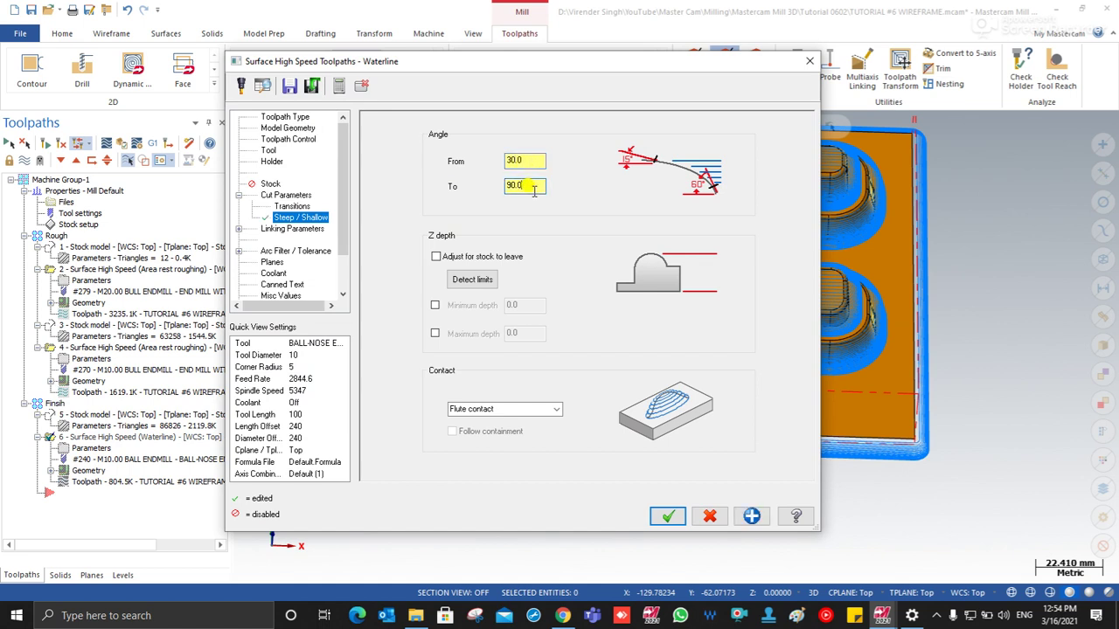
{"action": "left_click", "coordinate": [278, 205]}
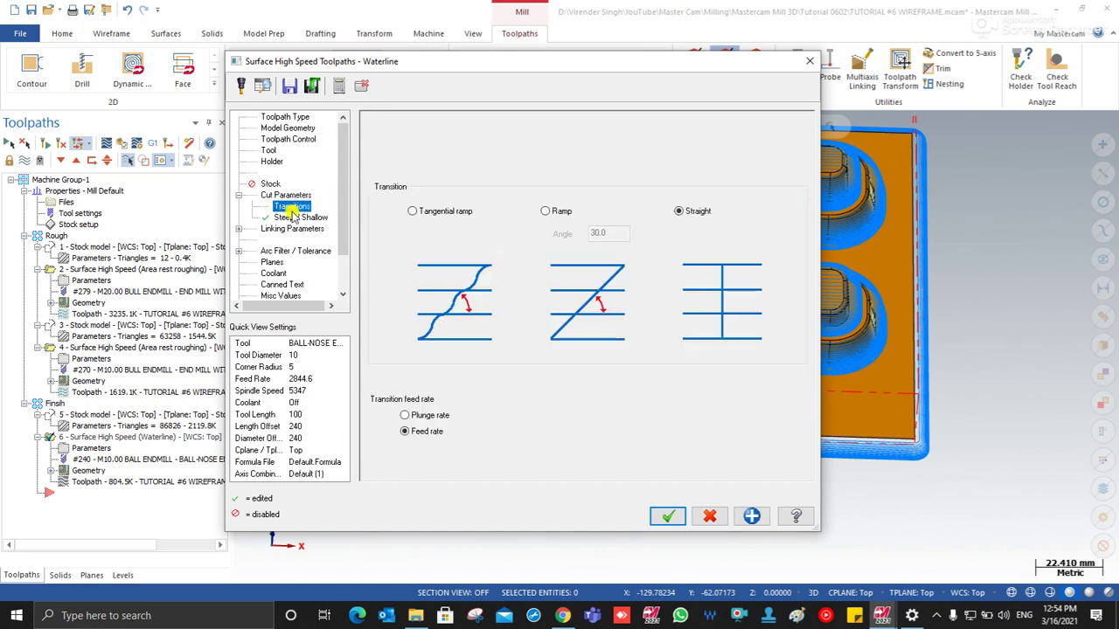
{"action": "left_click", "coordinate": [293, 215]}
Enable the waterline's maximum depth, take it from a point at the base's front corner, set it to -22.19 and regenerate the toolpath.
{"action": "left_click", "coordinate": [436, 334]}
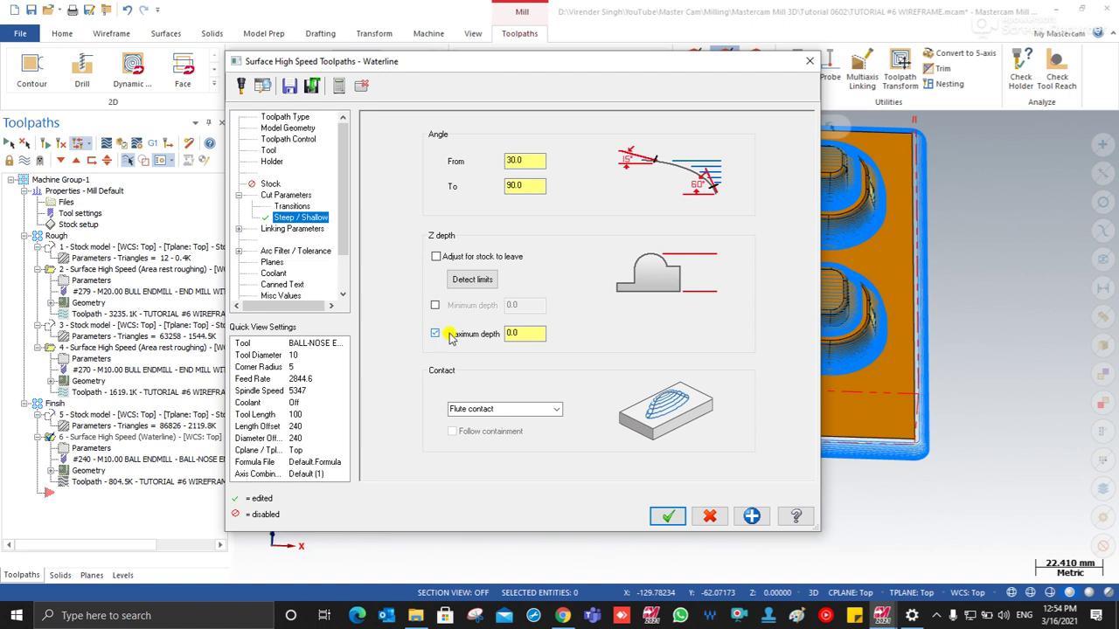
{"action": "right_click", "coordinate": [527, 334]}
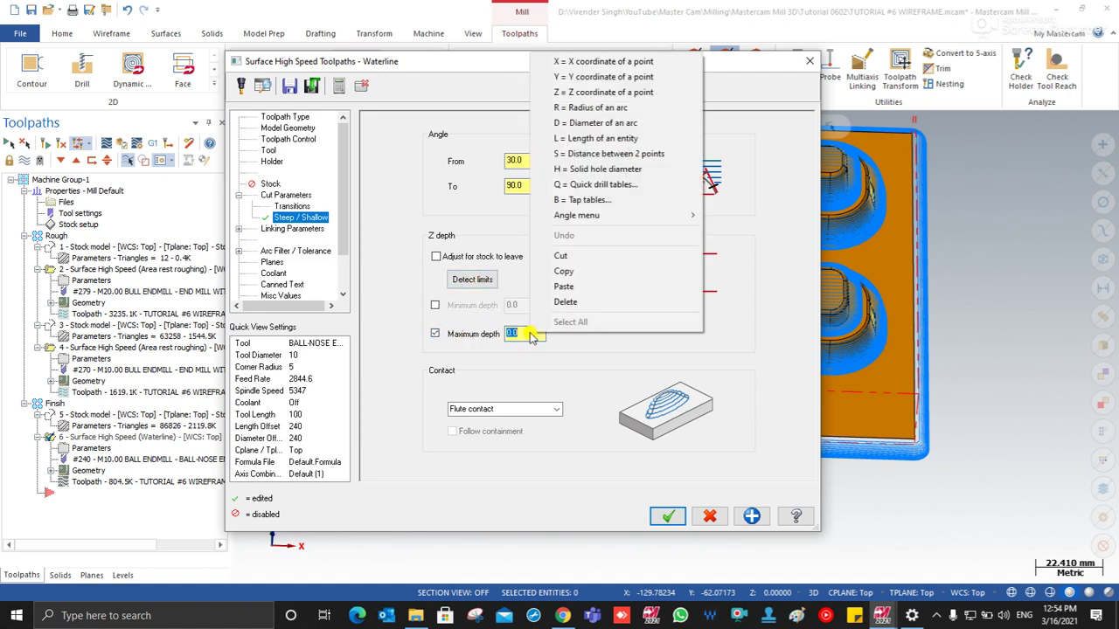
{"action": "left_click", "coordinate": [603, 92]}
{"action": "left_click", "coordinate": [324, 420]}
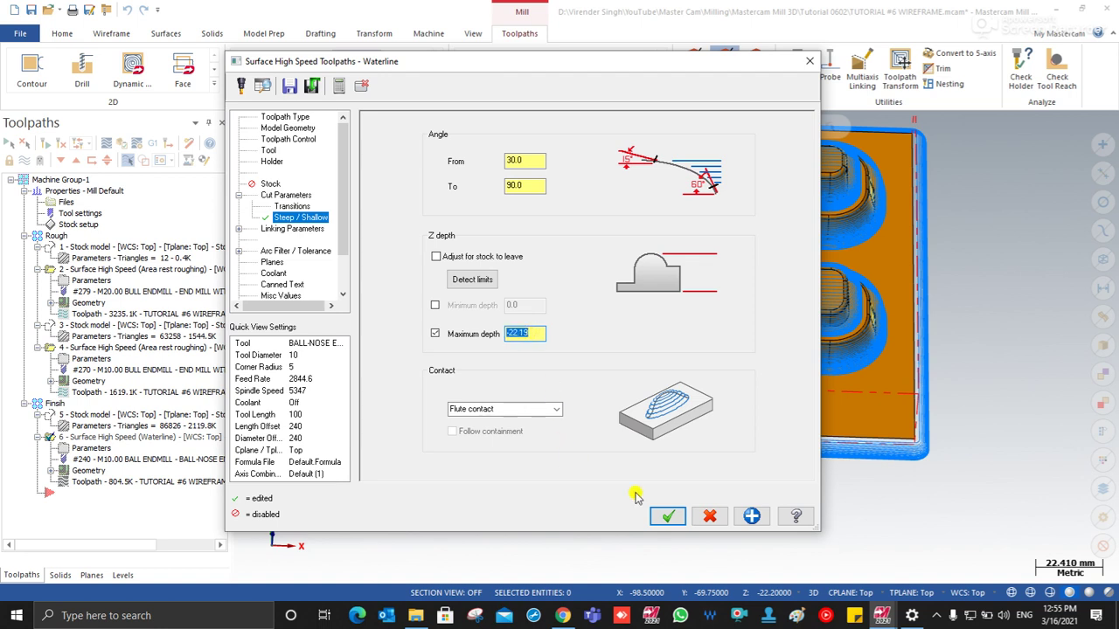
{"action": "left_click", "coordinate": [668, 517]}
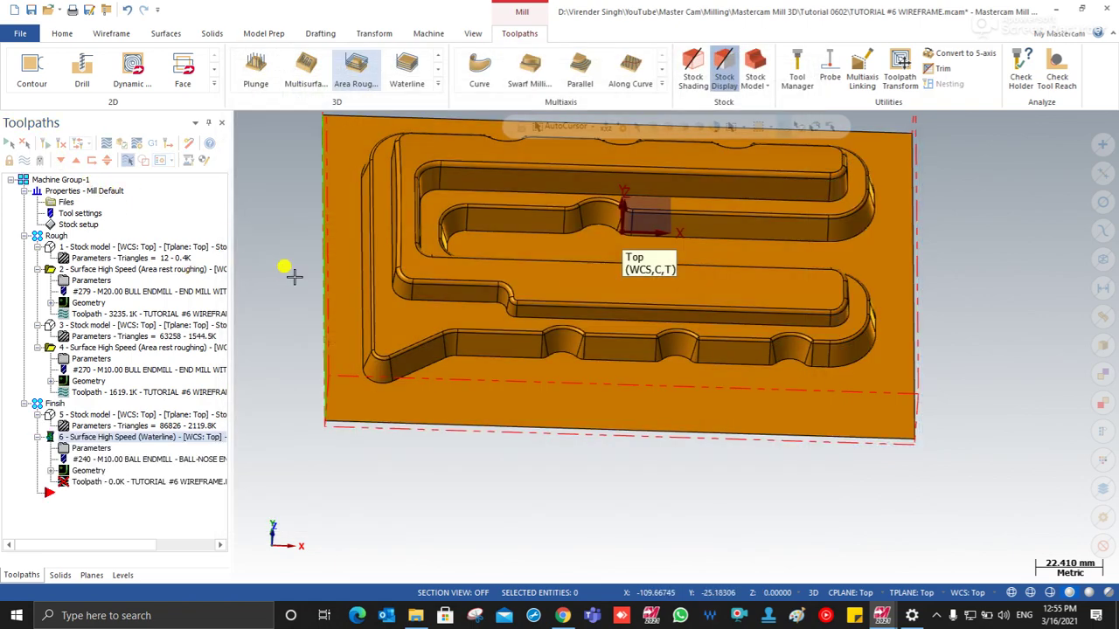
Examine the regenerated waterline toolpath along the pocket walls, inside corners and the scalloped front wall.
{"action": "middle_click_drag", "start_coordinate": [293, 300], "coordinate": [318, 318]}
{"action": "scroll", "coordinate": [288, 297], "scroll_direction": "up", "scroll_amount": 1}
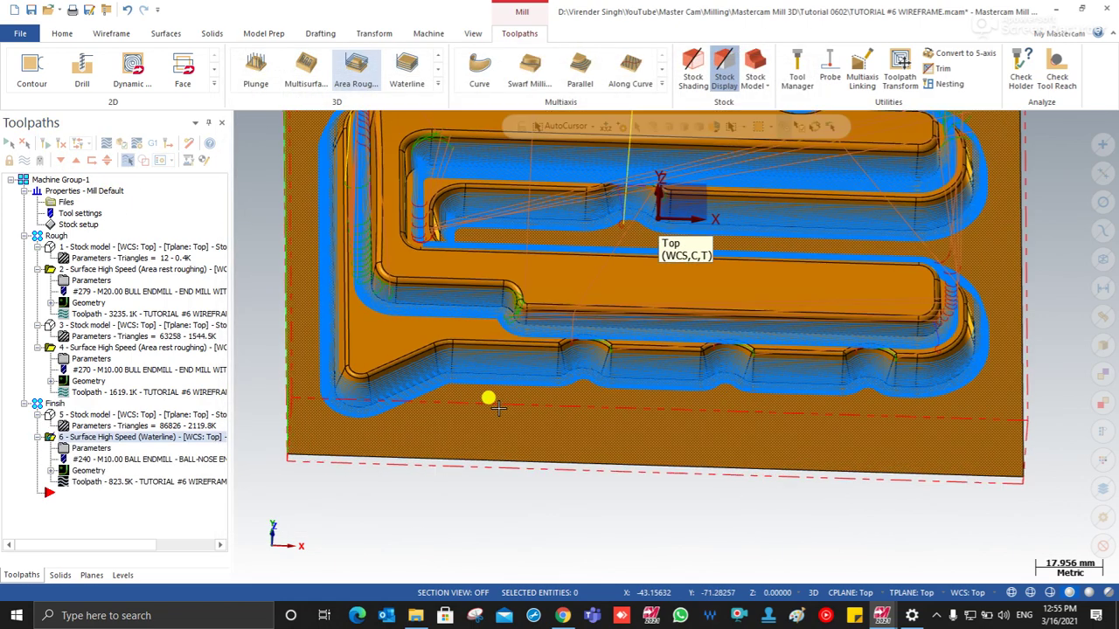
{"action": "middle_click_drag", "start_coordinate": [492, 395], "coordinate": [414, 327]}
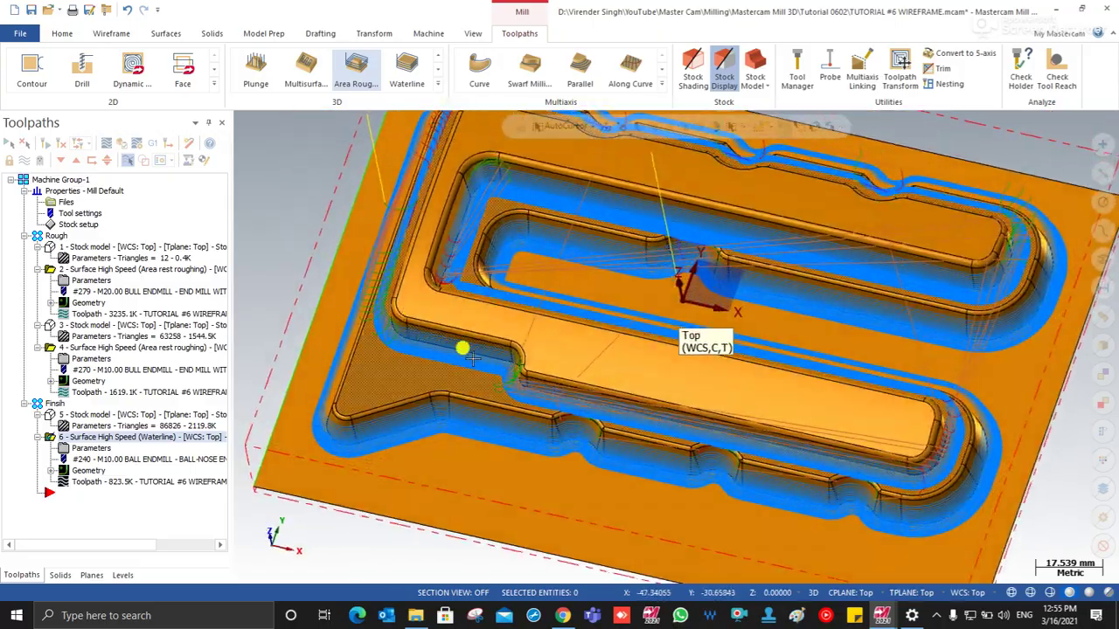
{"action": "scroll", "coordinate": [485, 366], "scroll_direction": "up", "scroll_amount": 3}
{"action": "scroll", "coordinate": [518, 325], "scroll_direction": "up", "scroll_amount": 4}
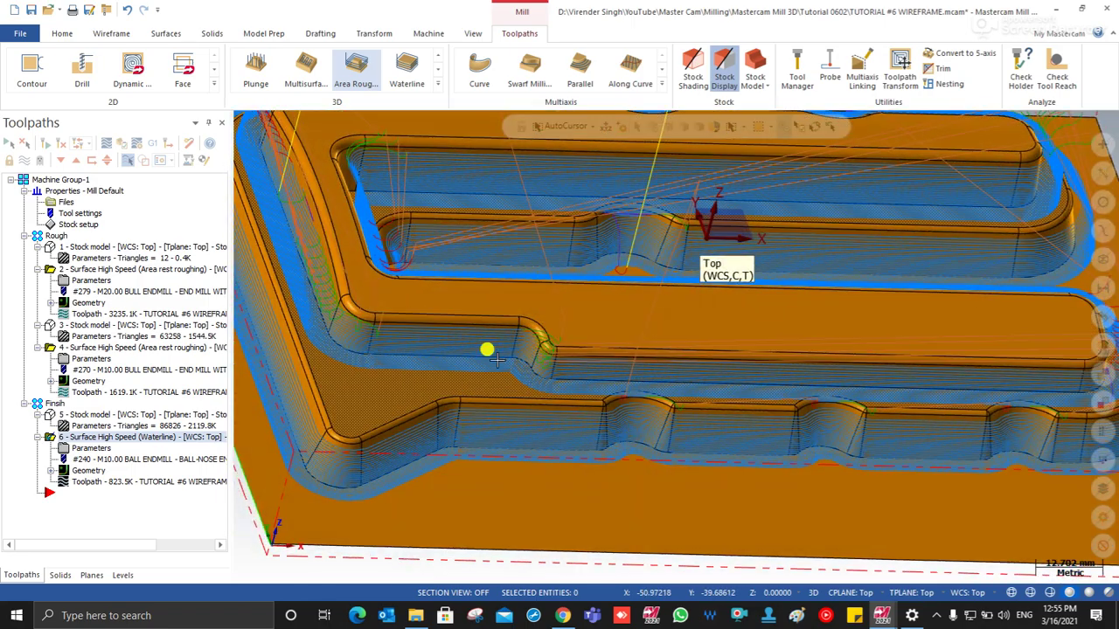
{"action": "scroll", "coordinate": [519, 325], "scroll_direction": "down", "scroll_amount": 3}
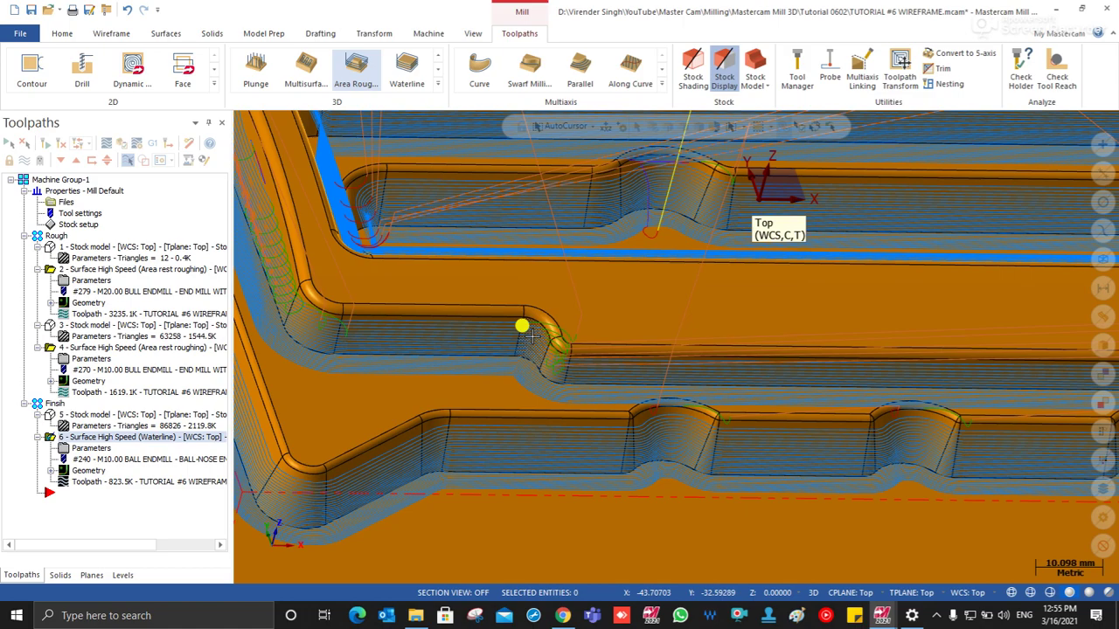
{"action": "scroll", "coordinate": [516, 368], "scroll_direction": "down", "scroll_amount": 2}
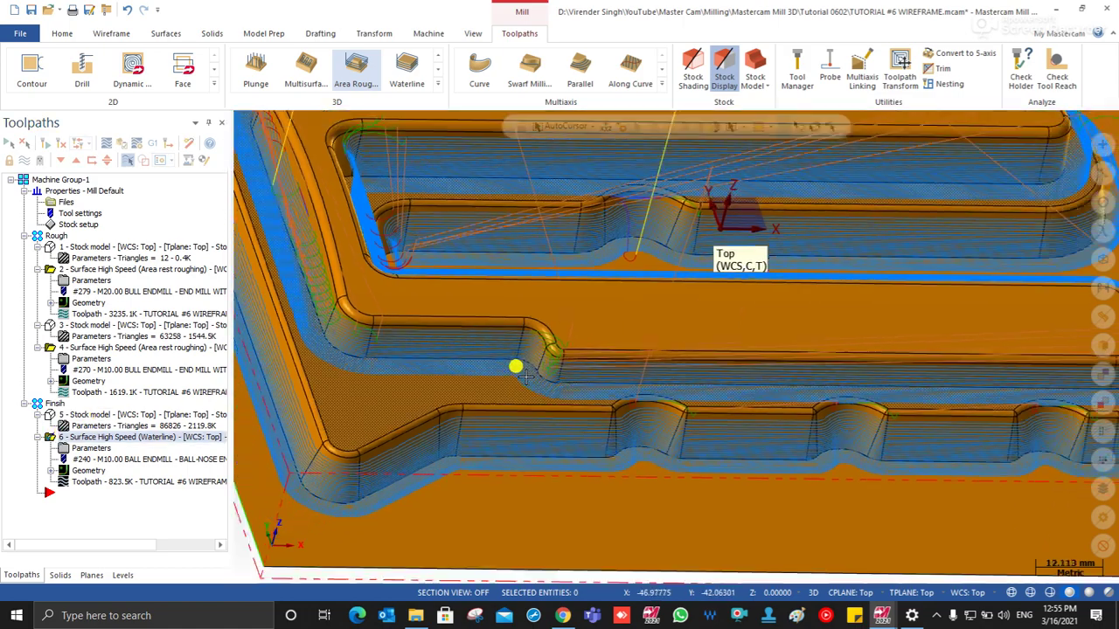
{"action": "middle_click_drag", "start_coordinate": [504, 385], "coordinate": [527, 365]}
{"action": "scroll", "coordinate": [529, 360], "scroll_direction": "up", "scroll_amount": 3}
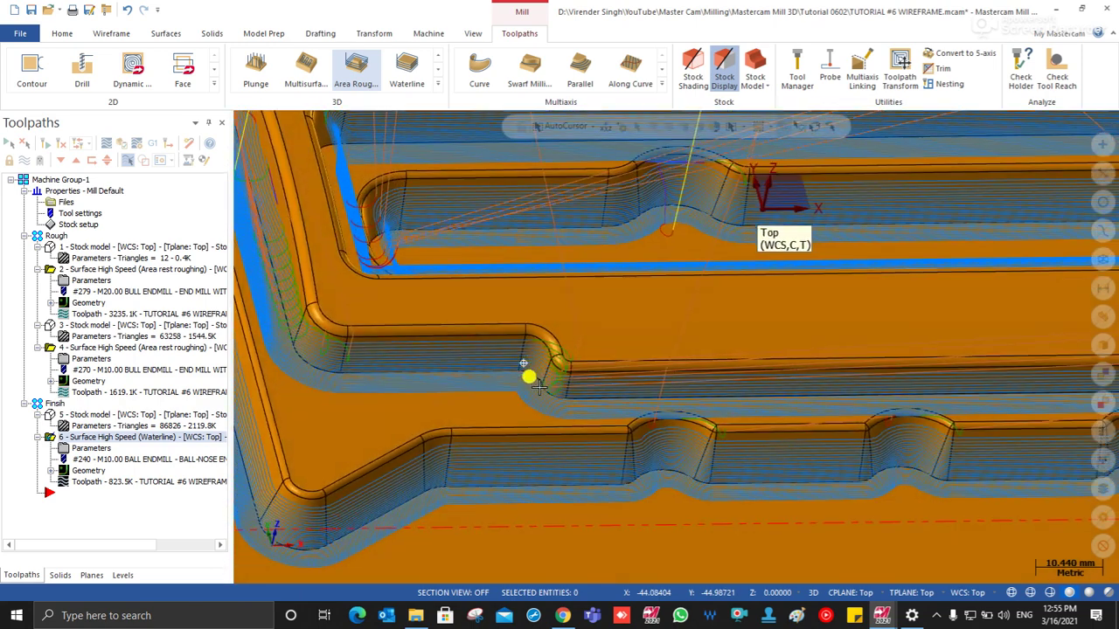
{"action": "middle_click_drag", "start_coordinate": [535, 373], "coordinate": [535, 371]}
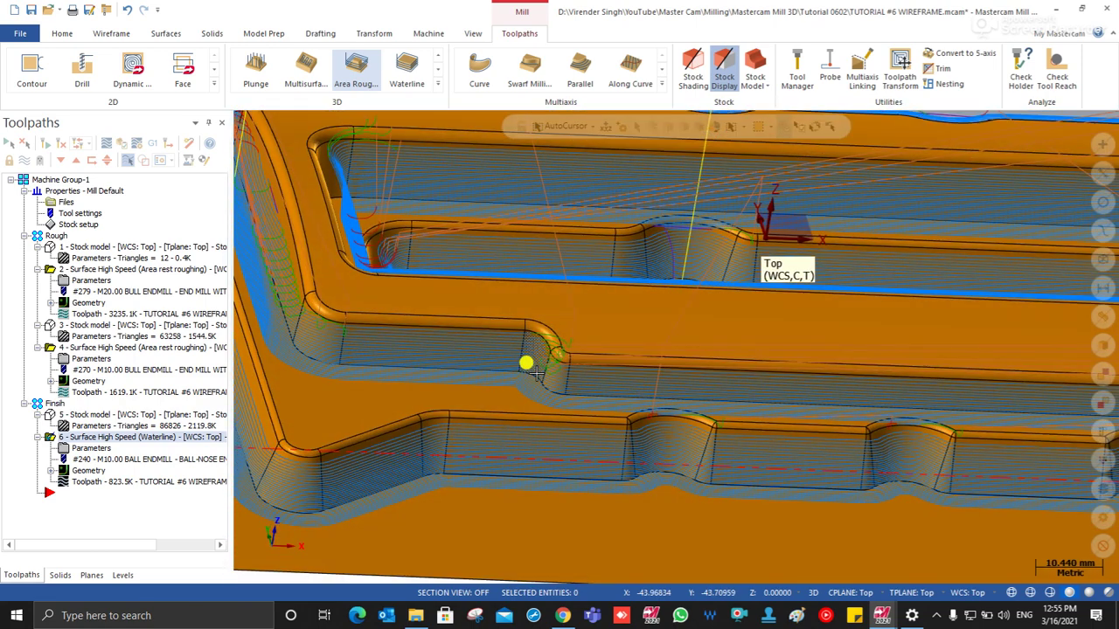
{"action": "scroll", "coordinate": [536, 374], "scroll_direction": "down", "scroll_amount": 3}
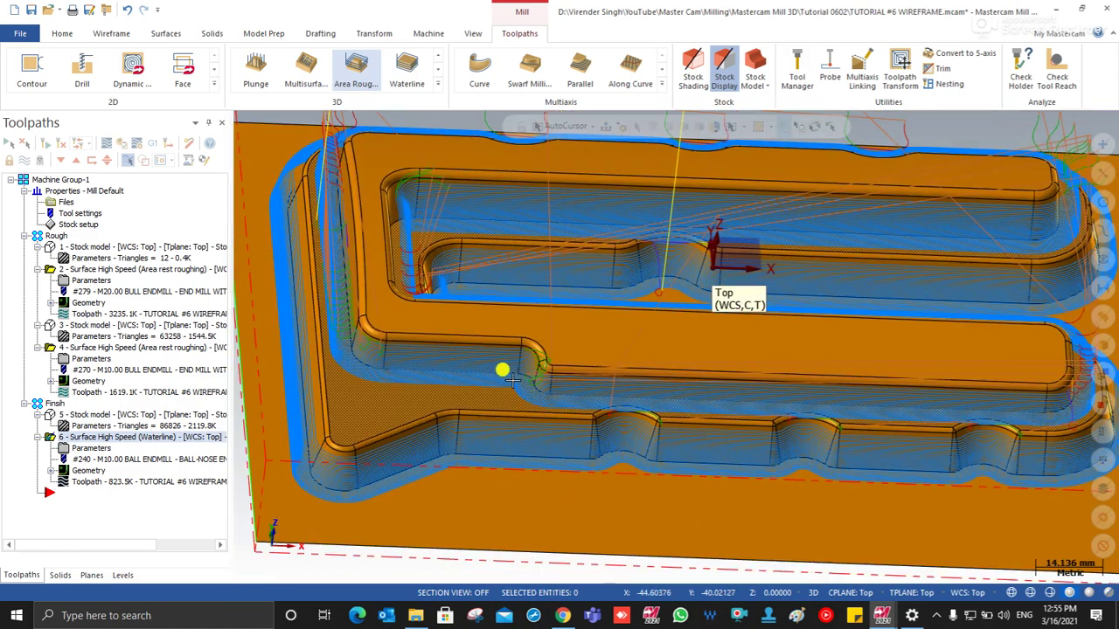
{"action": "middle_click_drag", "start_coordinate": [519, 381], "coordinate": [434, 395]}
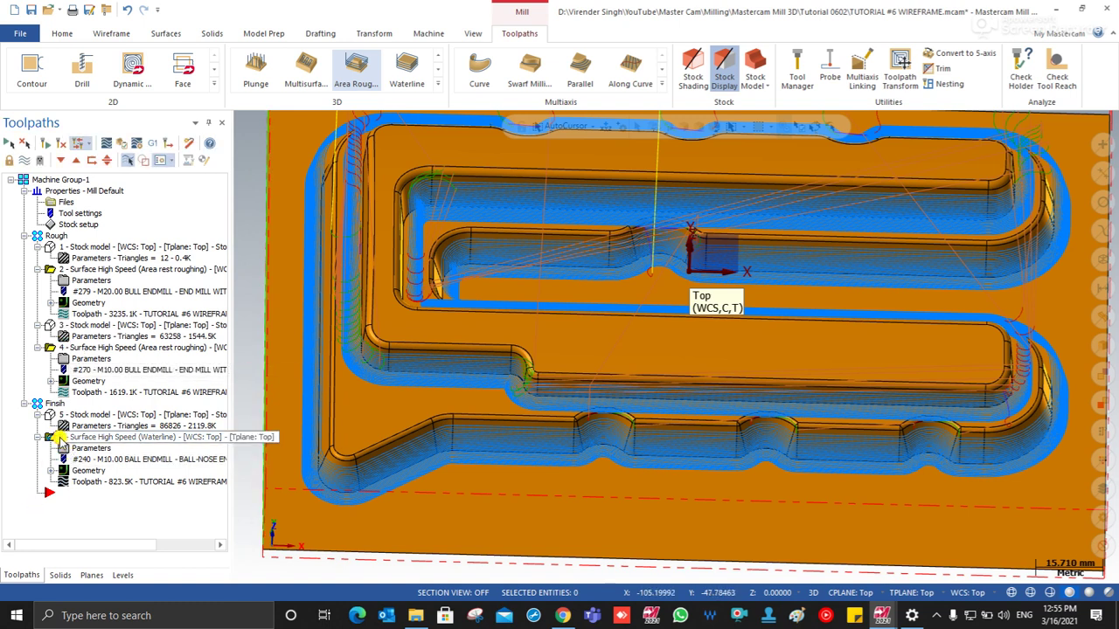
Duplicate the waterline operation in the Finsih group and open the copy's tool settings.
{"action": "key", "text": "ctrl+c"}
{"action": "key", "text": "ctrl+v"}
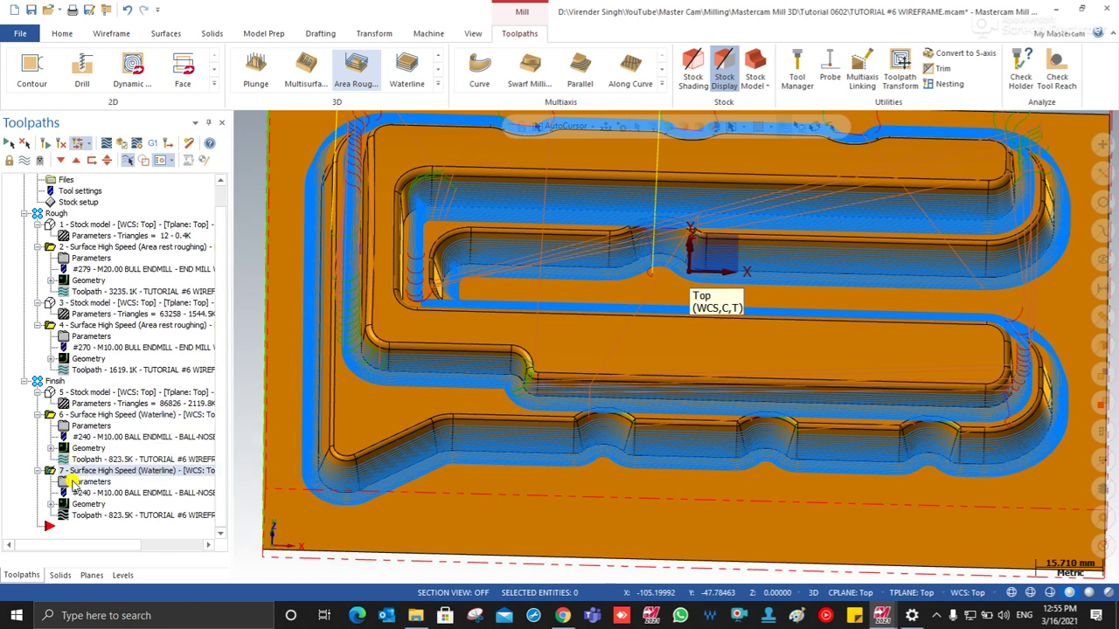
{"action": "left_click", "coordinate": [77, 481]}
{"action": "left_click", "coordinate": [285, 117]}
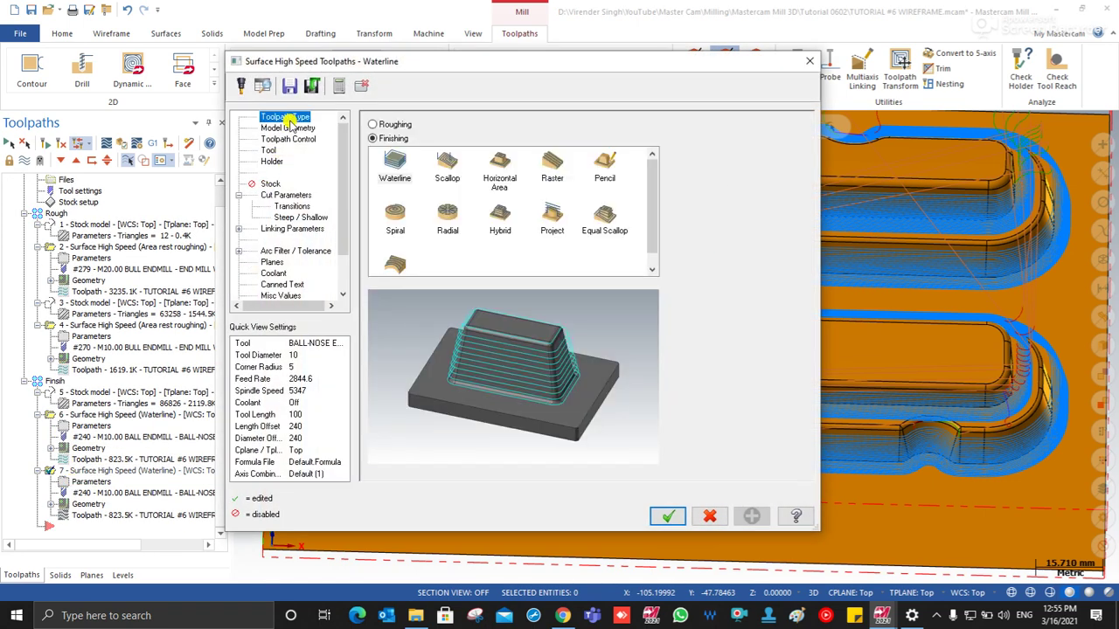
{"action": "left_click", "coordinate": [276, 127]}
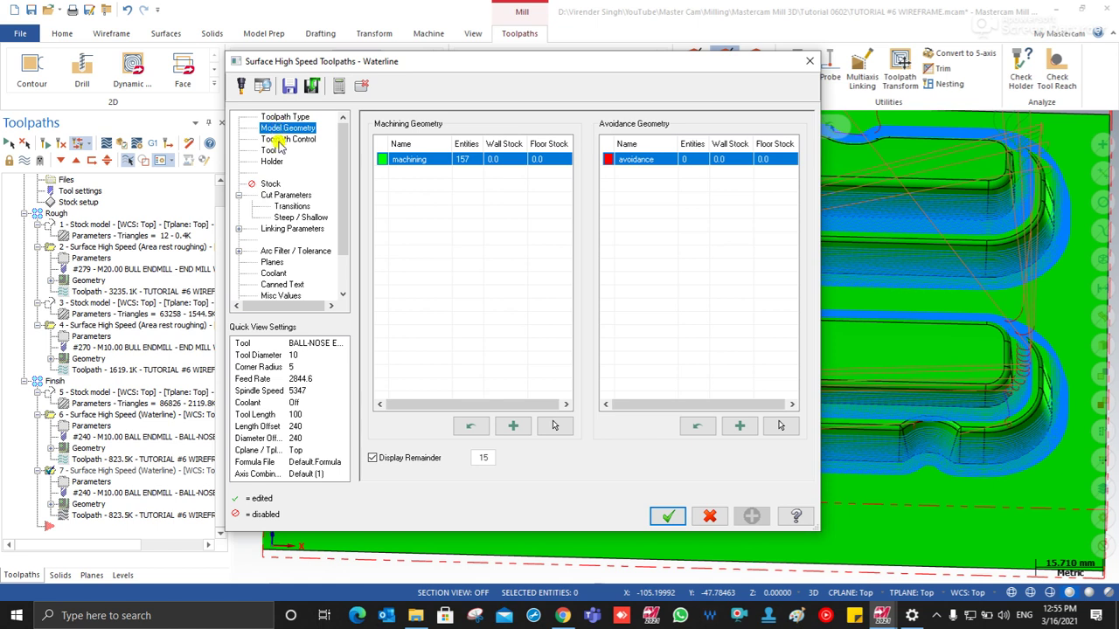
{"action": "left_click", "coordinate": [280, 140]}
{"action": "left_click", "coordinate": [269, 150]}
Assign the 5 mm ball-nose end mill, tool 235, from the filtered tool library to the copied waterline operation.
{"action": "left_click", "coordinate": [416, 343]}
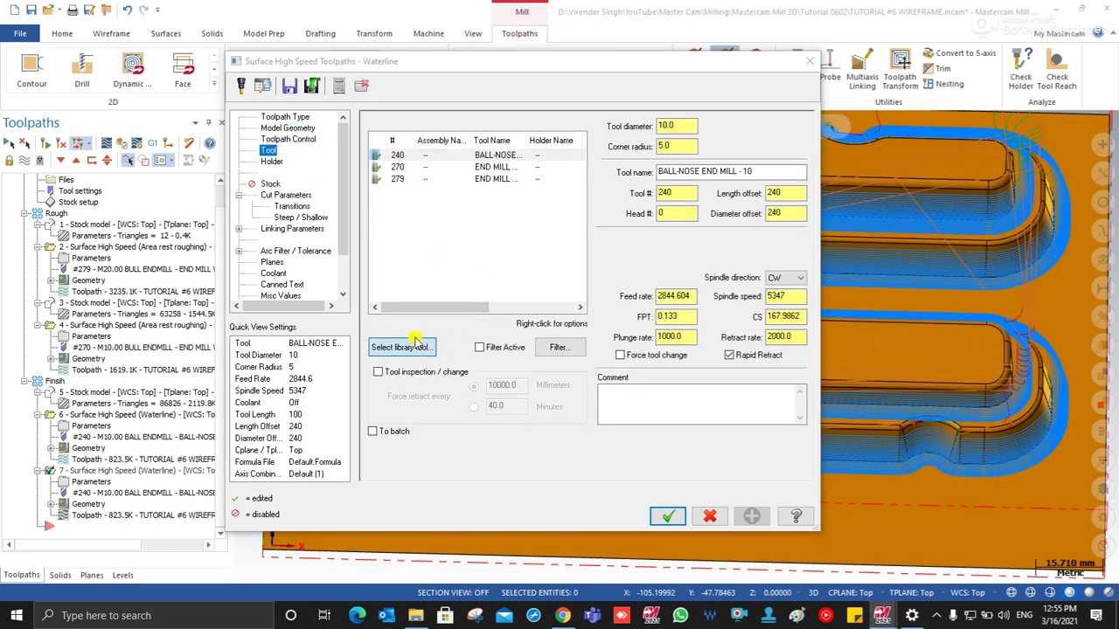
{"action": "left_click", "coordinate": [613, 234]}
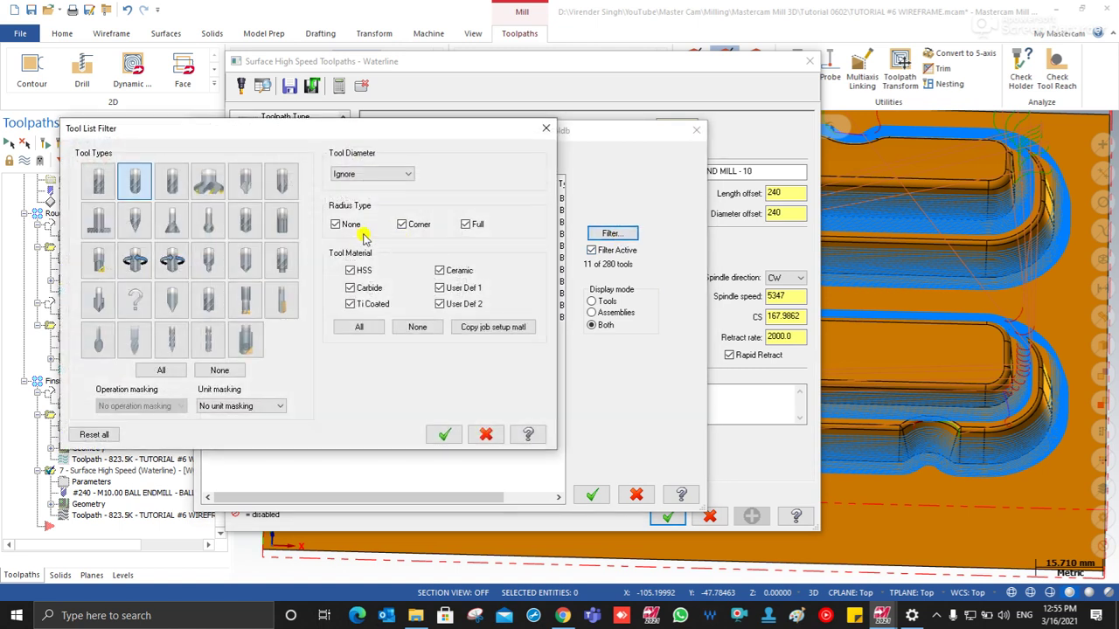
{"action": "key", "text": "Return"}
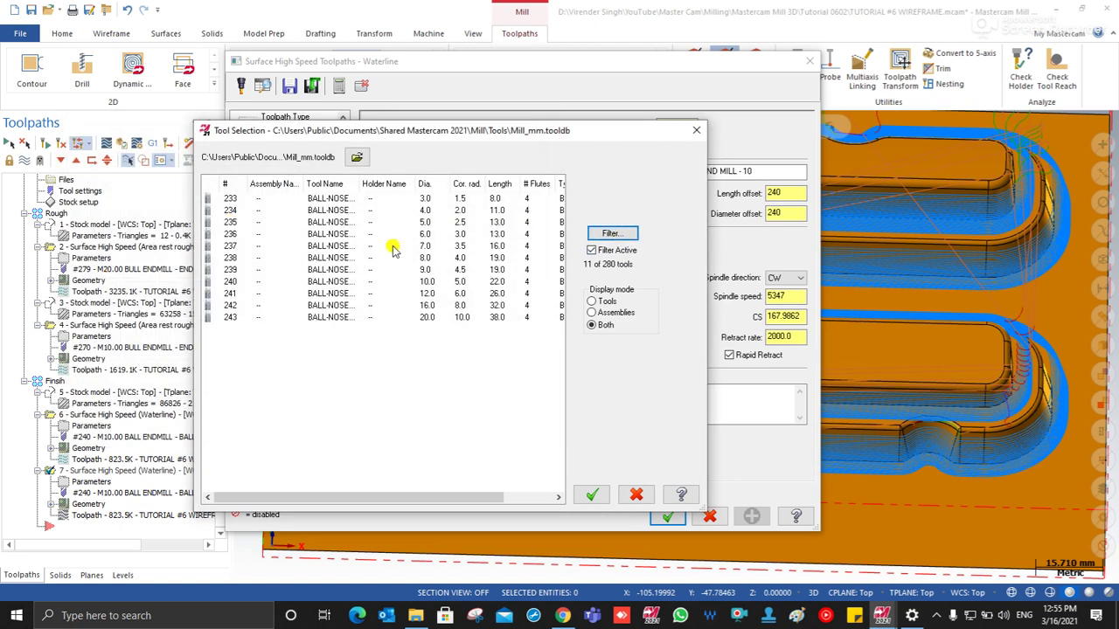
{"action": "double_click", "coordinate": [429, 224]}
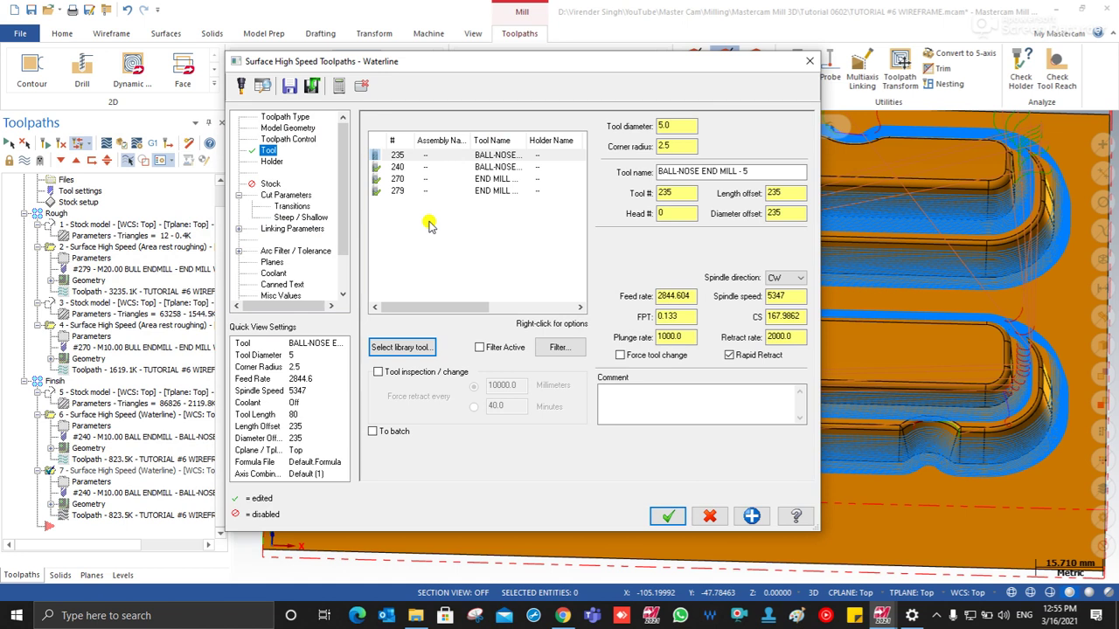
{"action": "double_click", "coordinate": [673, 146]}
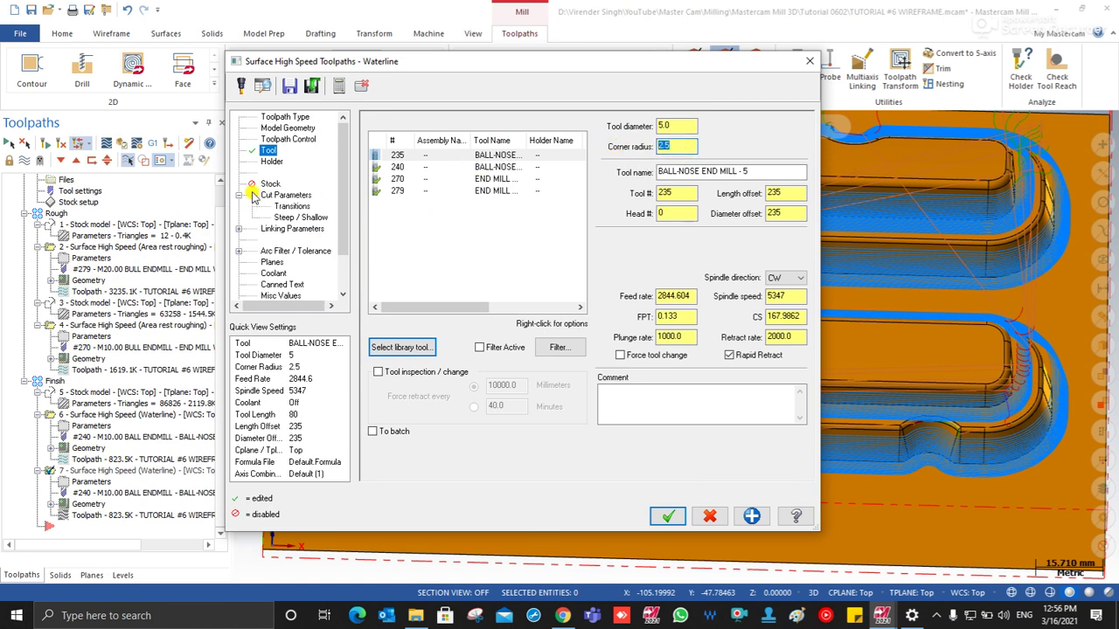
Turn on trim to stock for the copied waterline, computing remaining stock from a 10 mm diameter roughing tool, and regenerate its toolpath.
{"action": "left_click", "coordinate": [270, 184]}
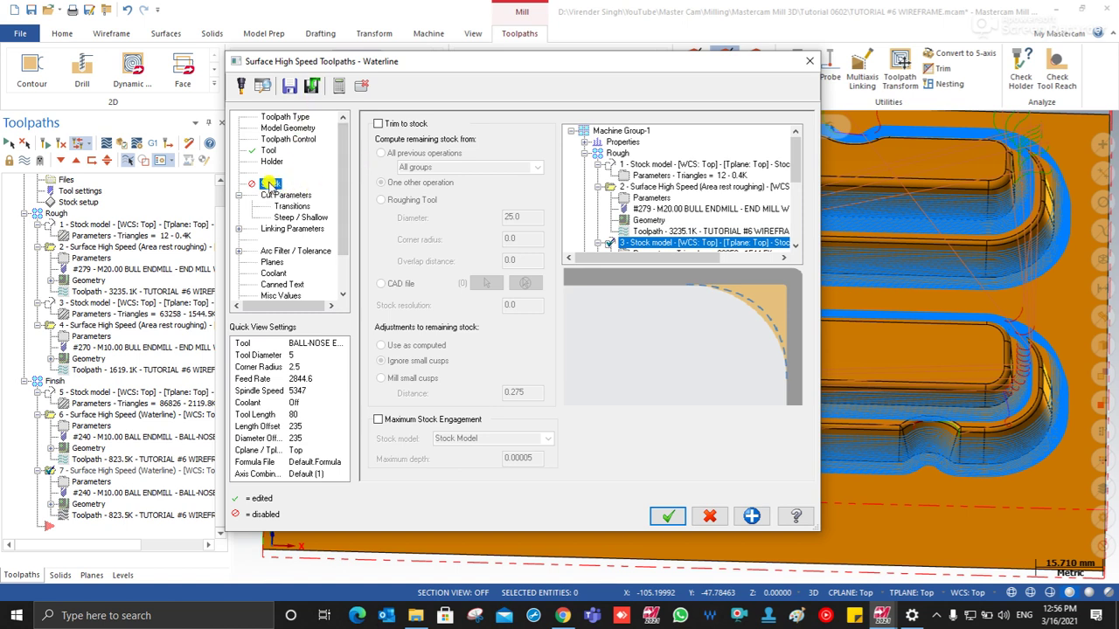
{"action": "left_click", "coordinate": [389, 127]}
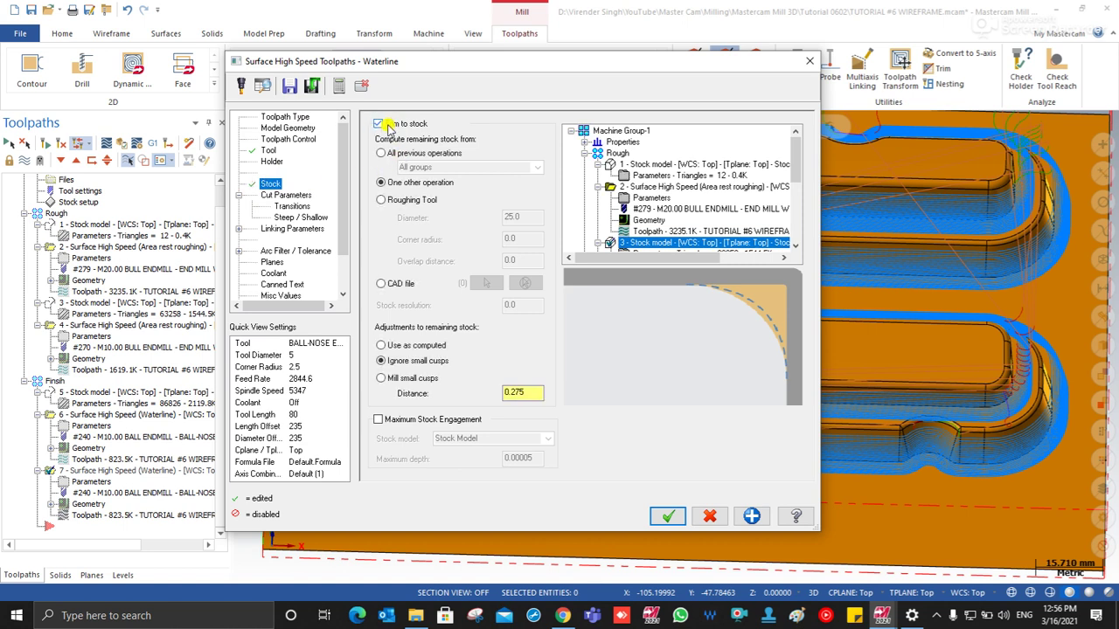
{"action": "left_click", "coordinate": [382, 200]}
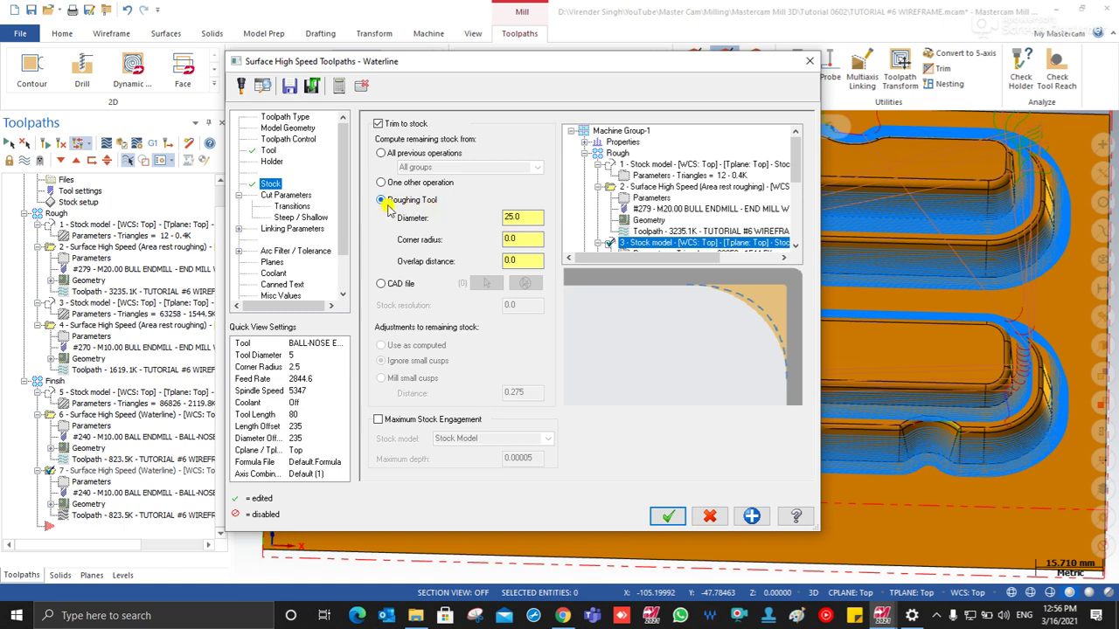
{"action": "left_click_drag", "start_coordinate": [507, 215], "coordinate": [422, 219]}
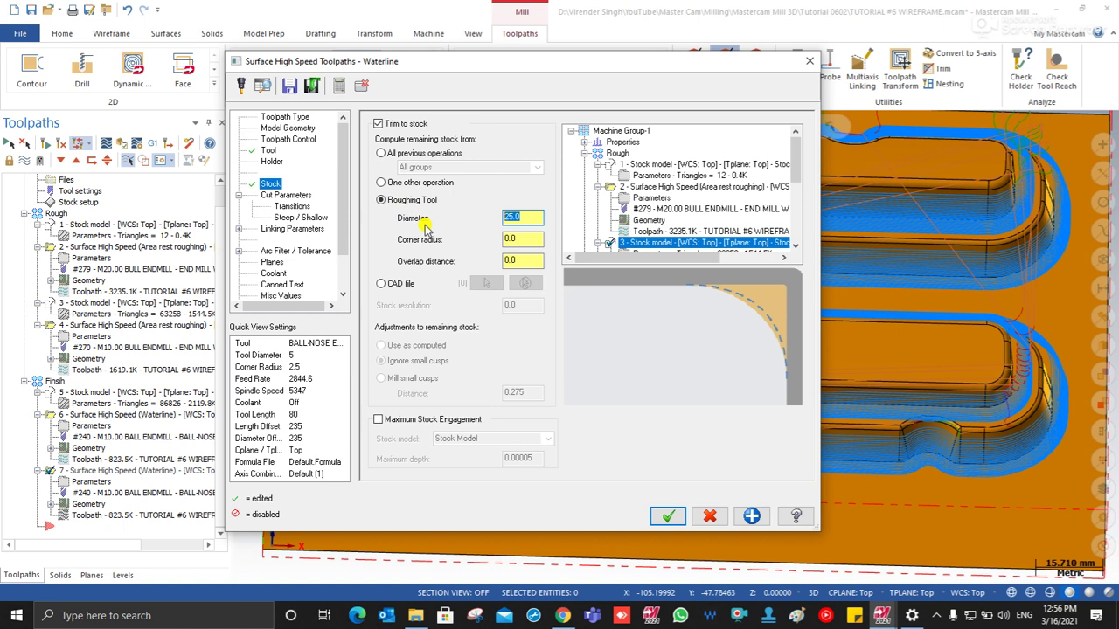
{"action": "key", "text": "Tab"}
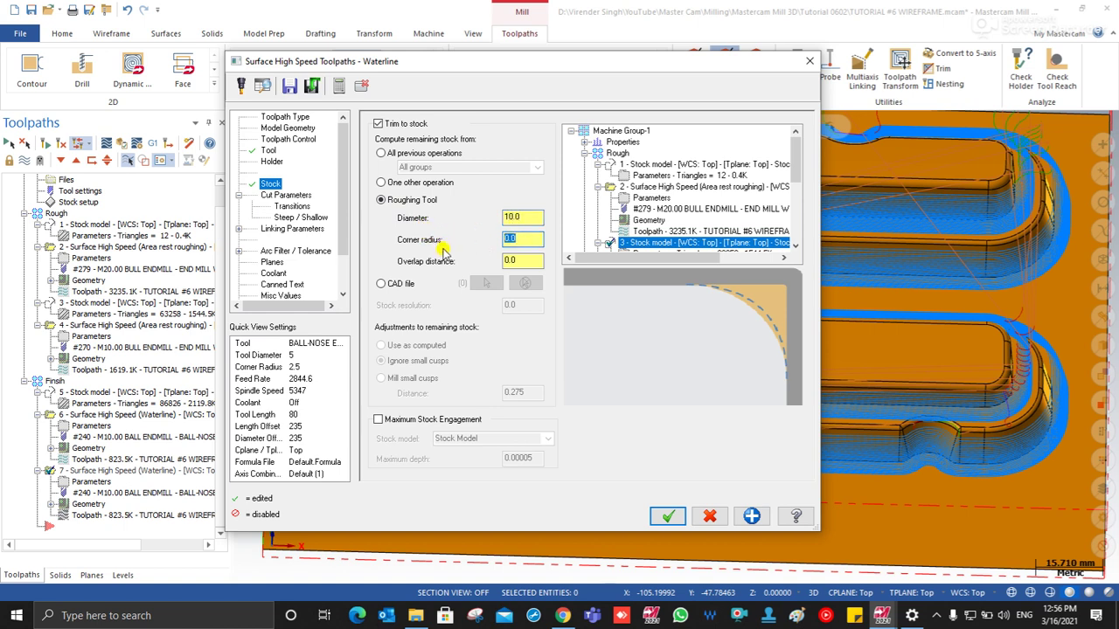
{"action": "left_click", "coordinate": [669, 517]}
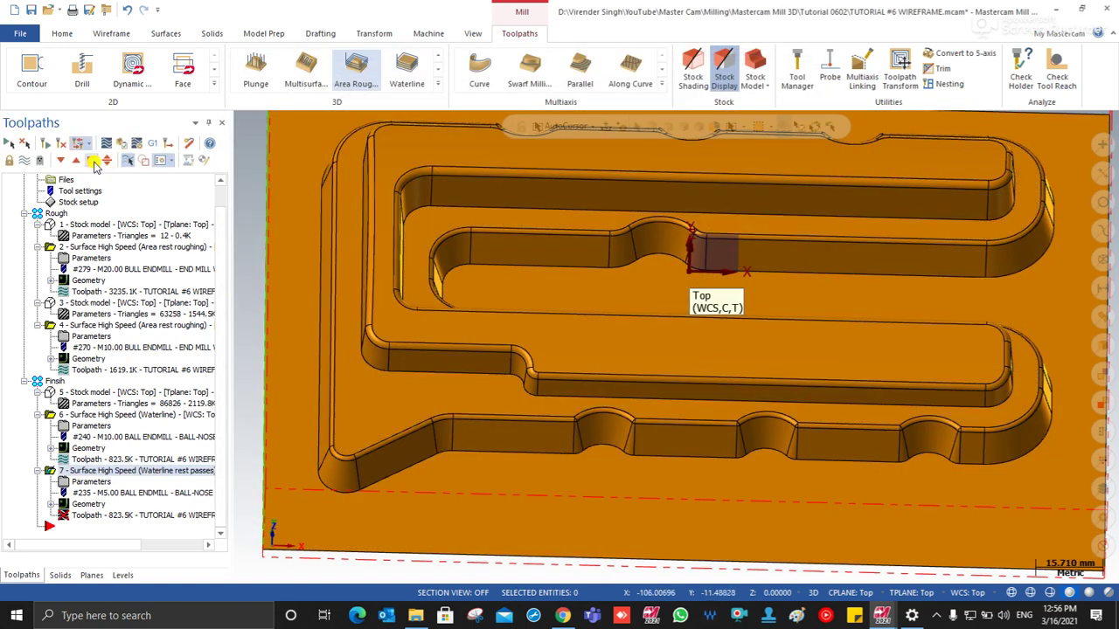
Examine the waterline rest passes around the wall bases and the tight inside corners.
{"action": "scroll", "coordinate": [559, 367], "scroll_direction": "down", "scroll_amount": 2}
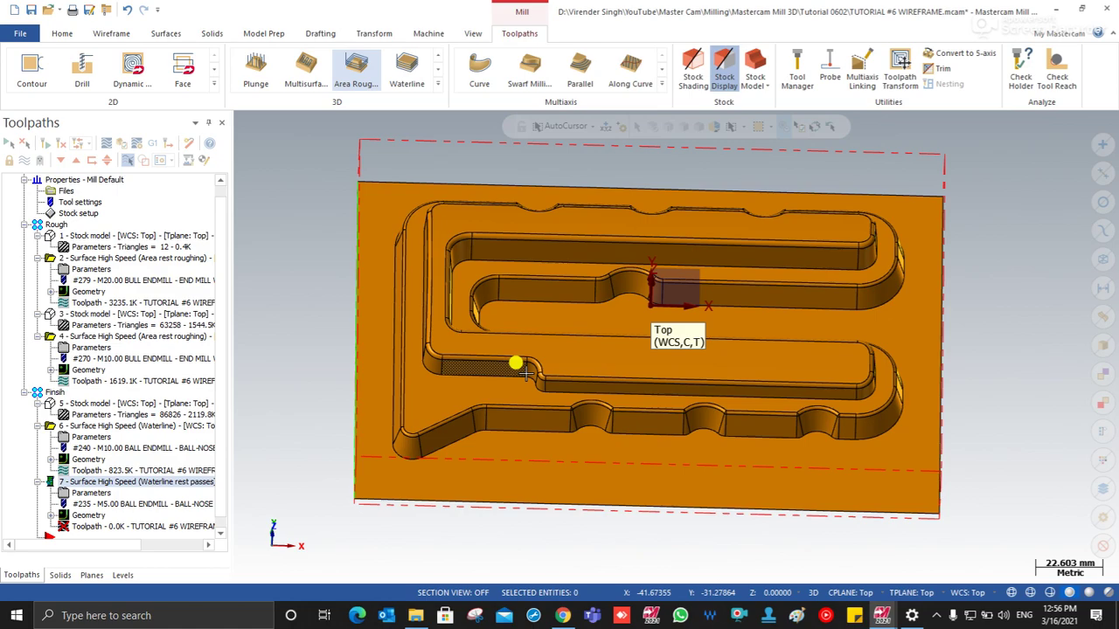
{"action": "scroll", "coordinate": [521, 371], "scroll_direction": "up", "scroll_amount": 2}
{"action": "middle_click_drag", "start_coordinate": [521, 373], "coordinate": [537, 351]}
{"action": "scroll", "coordinate": [504, 376], "scroll_direction": "up", "scroll_amount": 2}
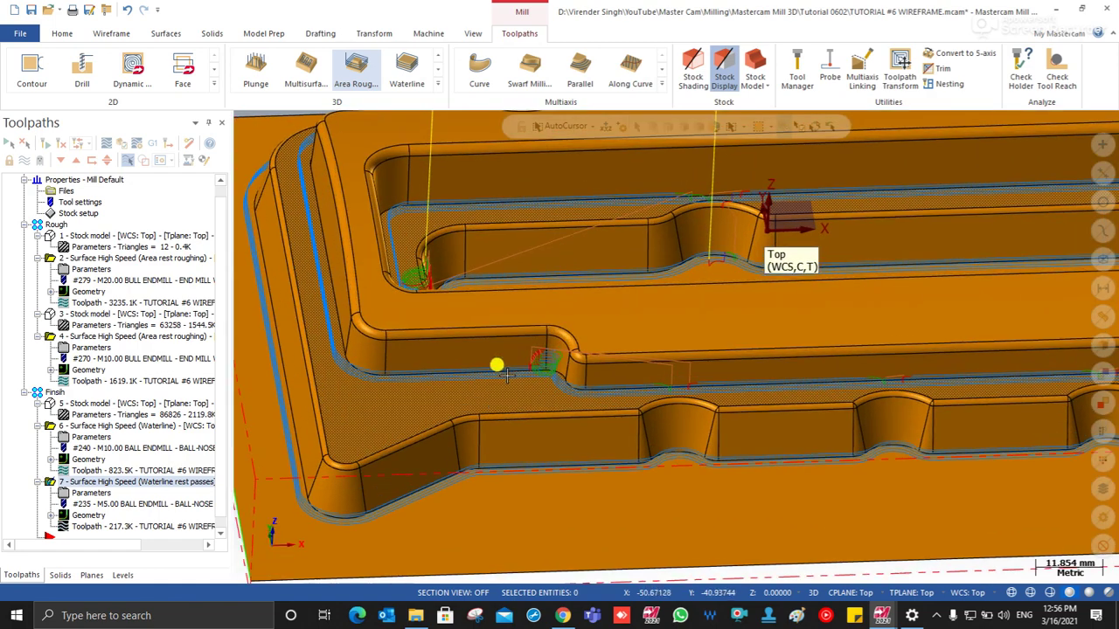
{"action": "scroll", "coordinate": [527, 376], "scroll_direction": "up", "scroll_amount": 1}
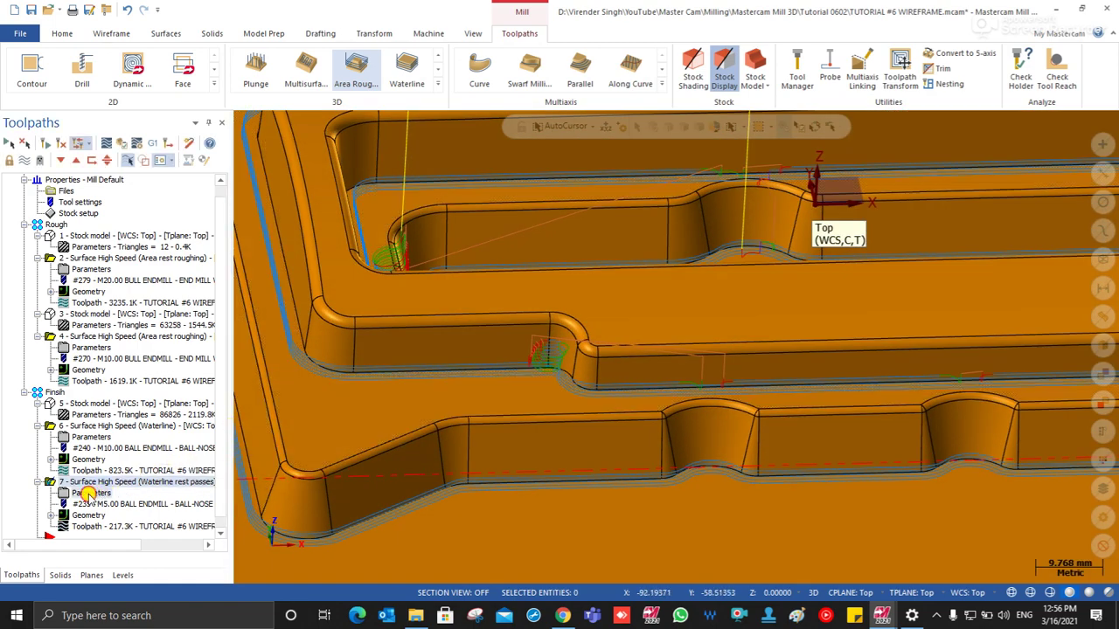
Set the waterline rest passes' stepdown to 0.15 and keep tool down within 100% of tool diameter, then regenerate the toolpath.
{"action": "left_click", "coordinate": [88, 494]}
{"action": "left_click", "coordinate": [292, 194]}
{"action": "double_click", "coordinate": [525, 261]}
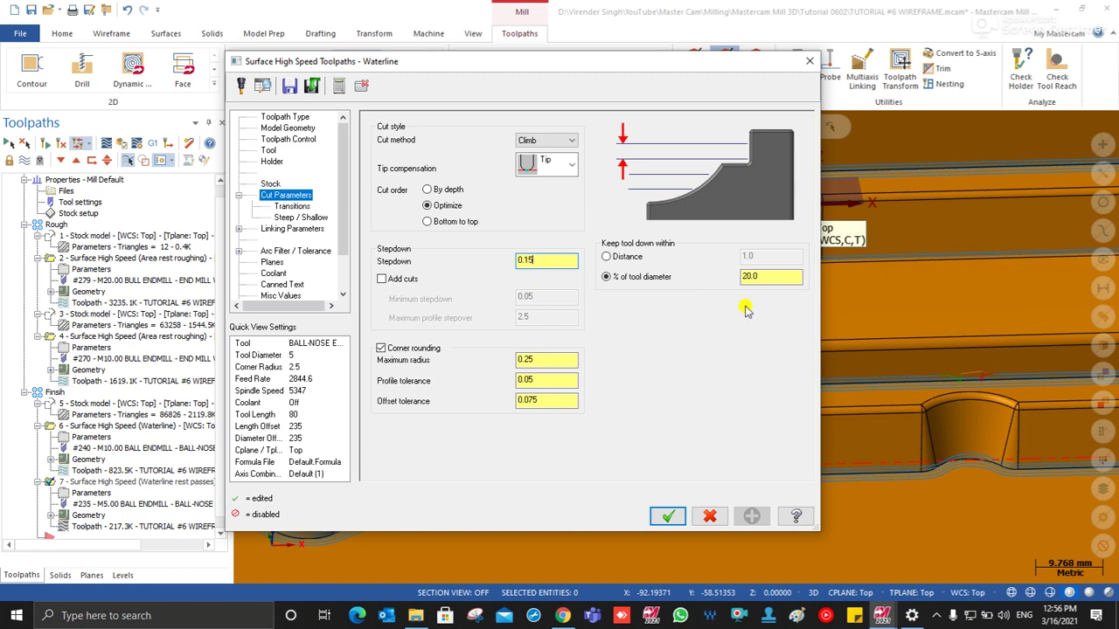
{"action": "double_click", "coordinate": [772, 278]}
{"action": "type", "text": "100"}
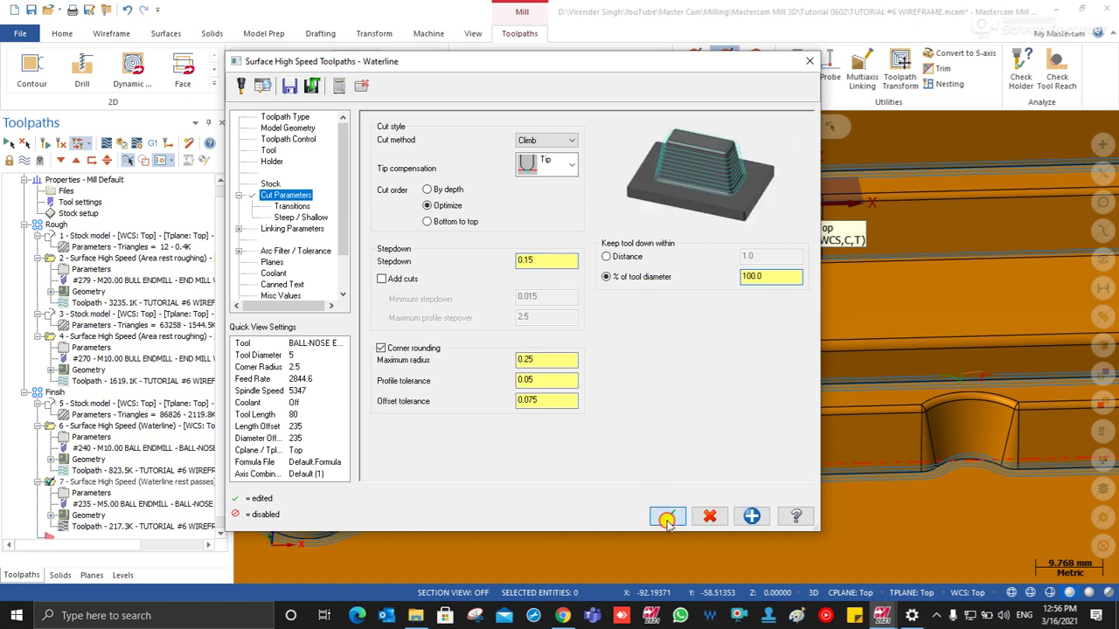
{"action": "left_click", "coordinate": [667, 516]}
{"action": "scroll", "coordinate": [510, 295], "scroll_direction": "down", "scroll_amount": 3}
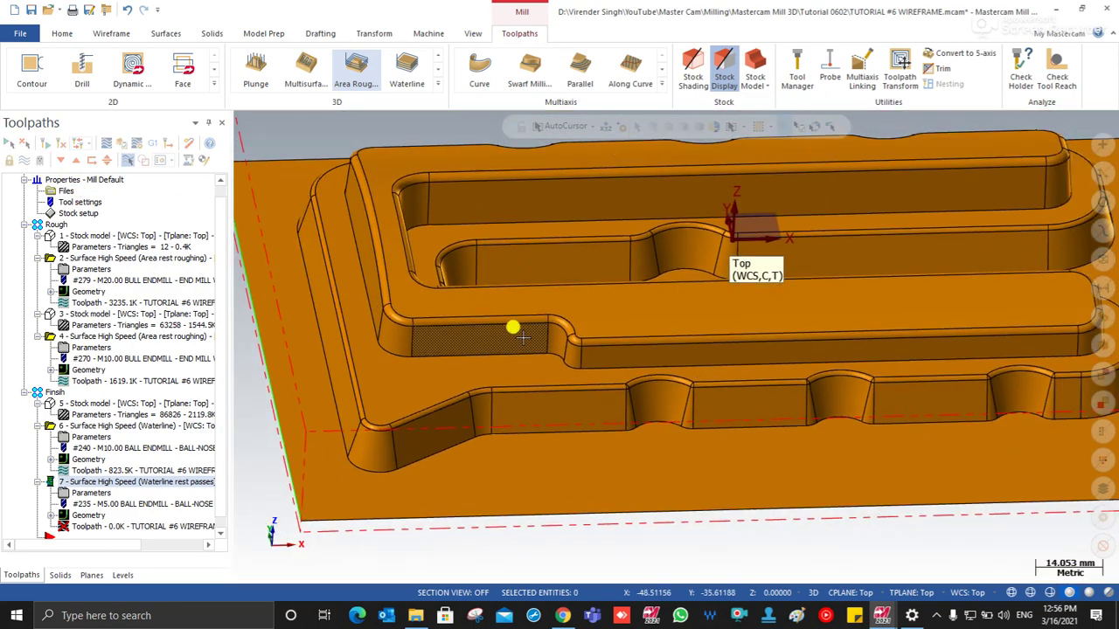
{"action": "mouse_move", "coordinate": [457, 342]}
{"action": "middle_mouse_down"}
{"action": "mouse_move", "coordinate": [428, 332]}
{"action": "mouse_move", "coordinate": [437, 358]}
{"action": "mouse_move", "coordinate": [472, 342]}
{"action": "mouse_move", "coordinate": [473, 368]}
{"action": "middle_mouse_up"}
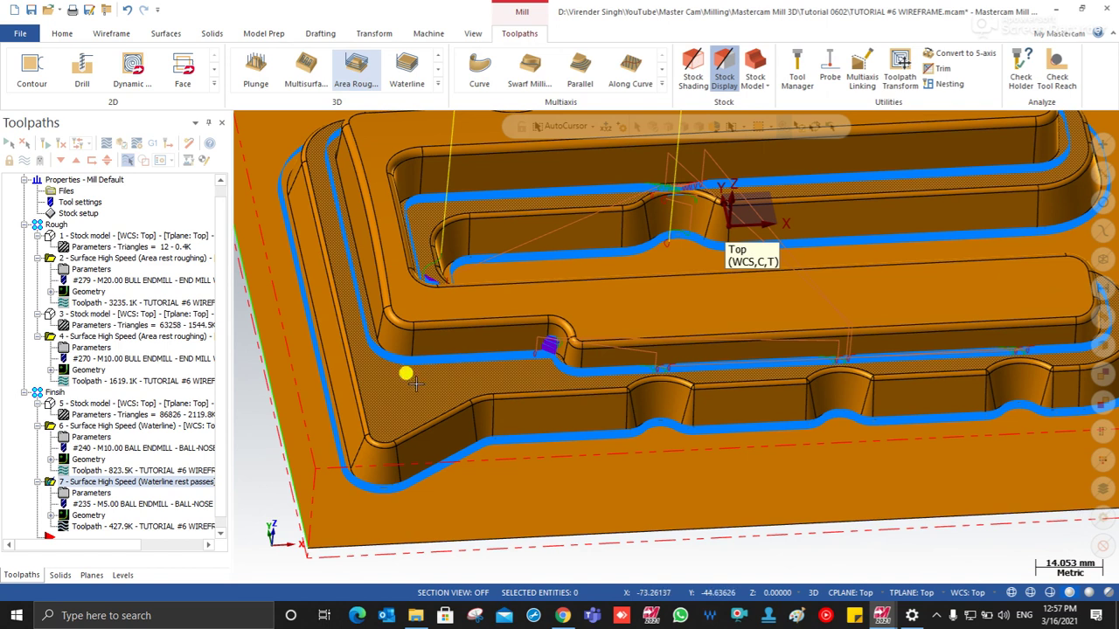
Duplicate the waterline rest passes operation in the Finsih group and change the copy's toolpath type to Horizontal Area finishing.
{"action": "left_click", "coordinate": [103, 428]}
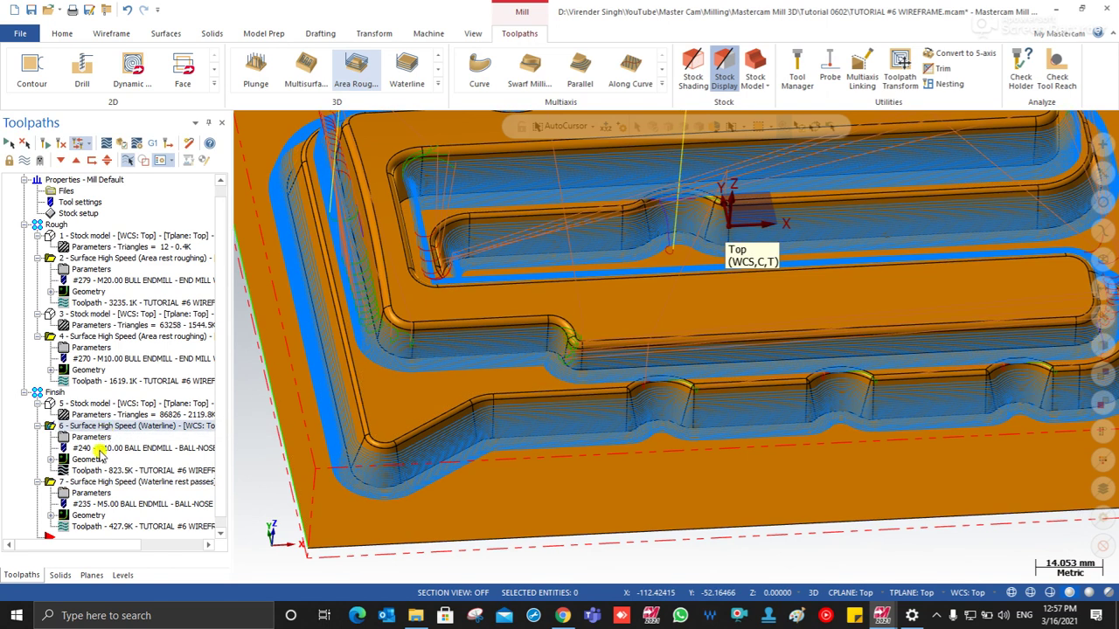
{"action": "left_click", "coordinate": [88, 482]}
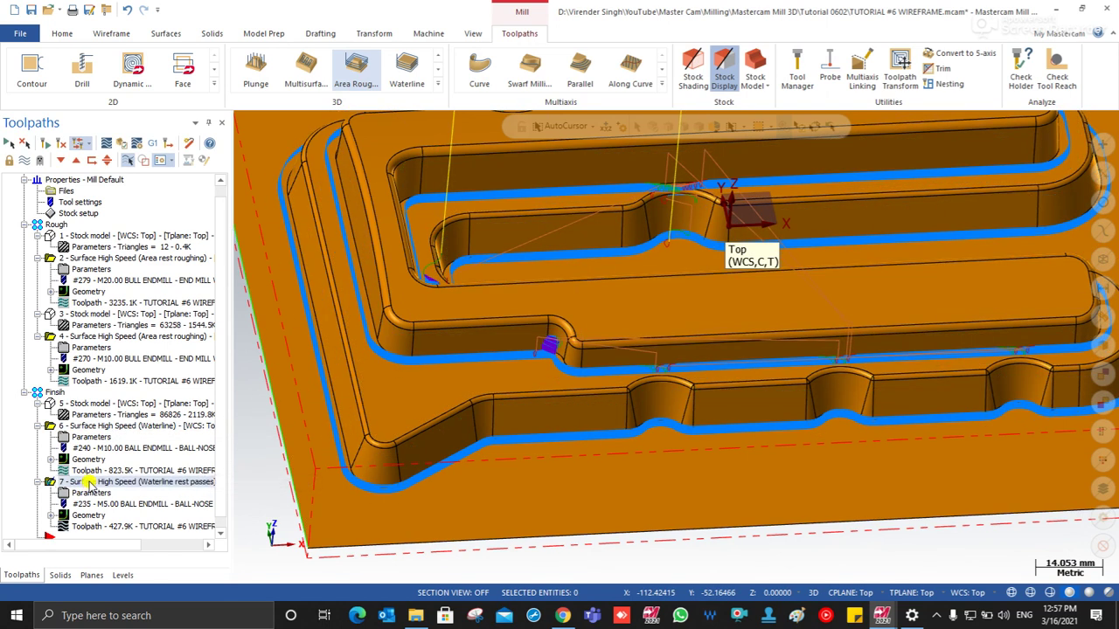
{"action": "key", "text": "ctrl+v"}
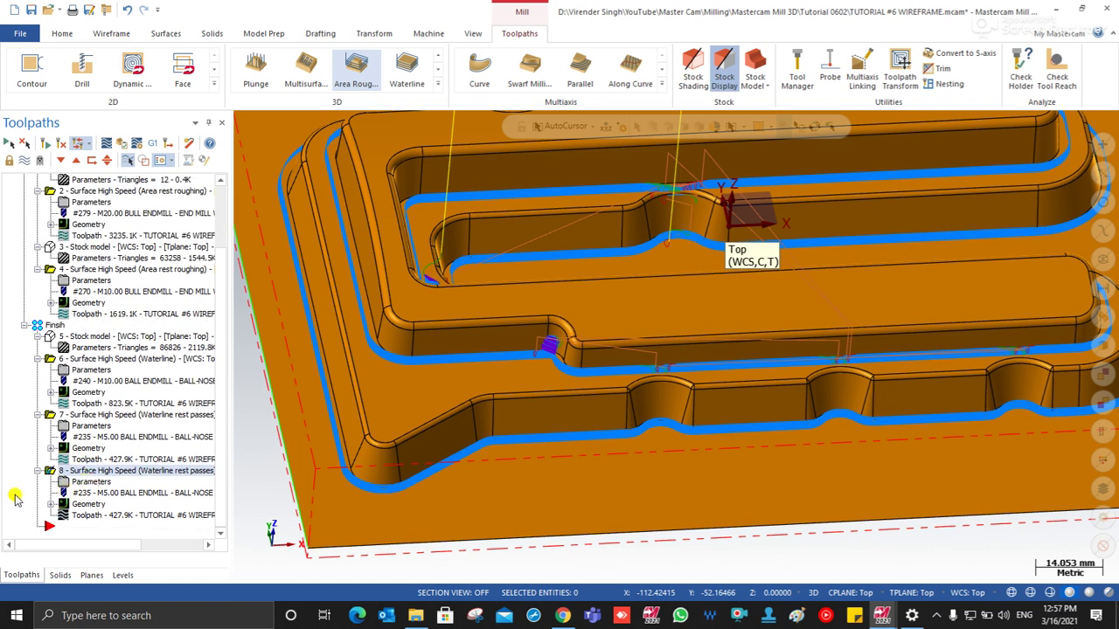
{"action": "left_click", "coordinate": [85, 482]}
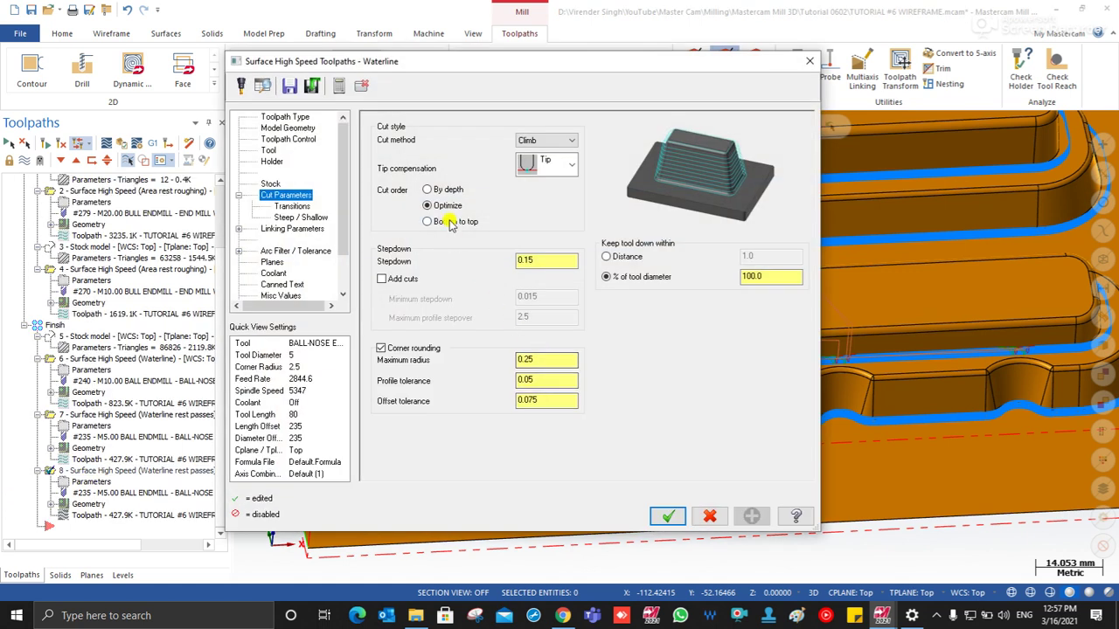
{"action": "left_click", "coordinate": [282, 118]}
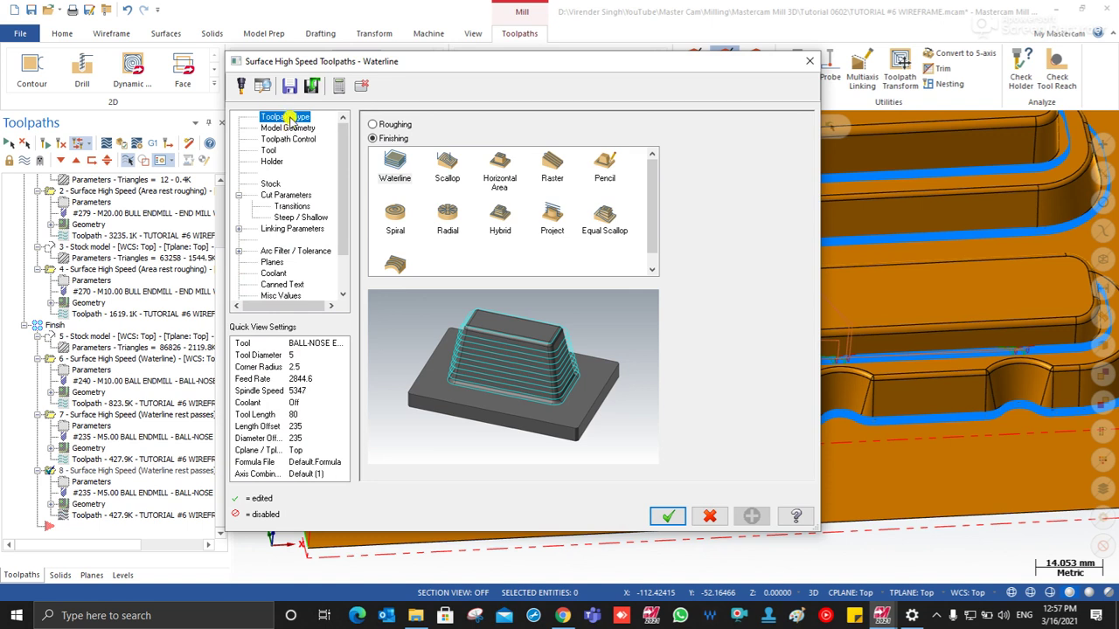
{"action": "left_click", "coordinate": [287, 128]}
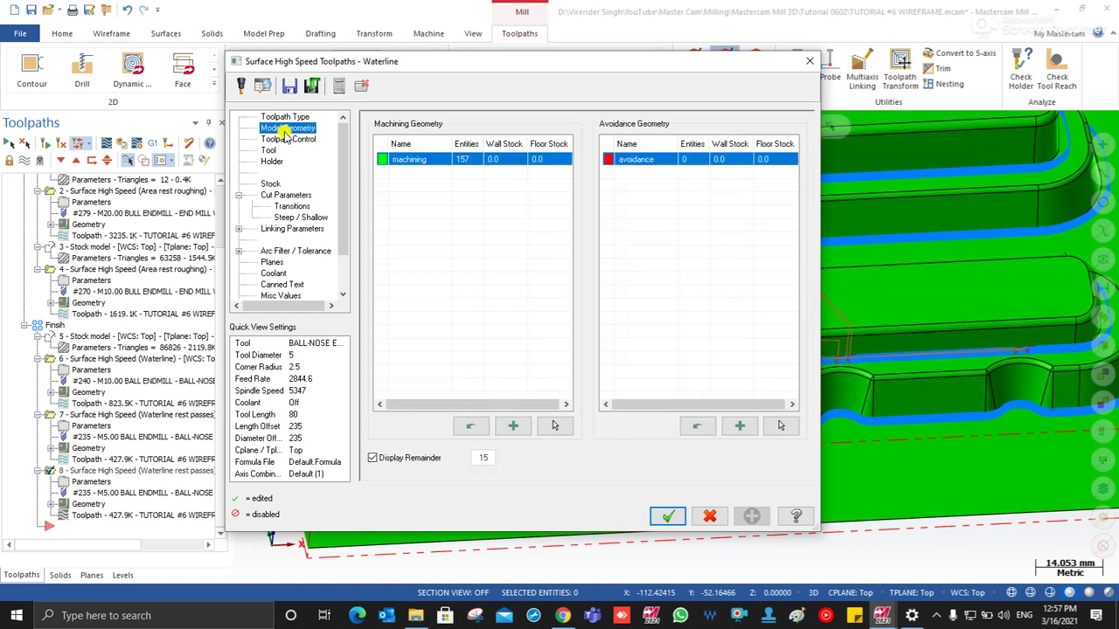
{"action": "left_click", "coordinate": [283, 140]}
{"action": "left_click", "coordinate": [282, 116]}
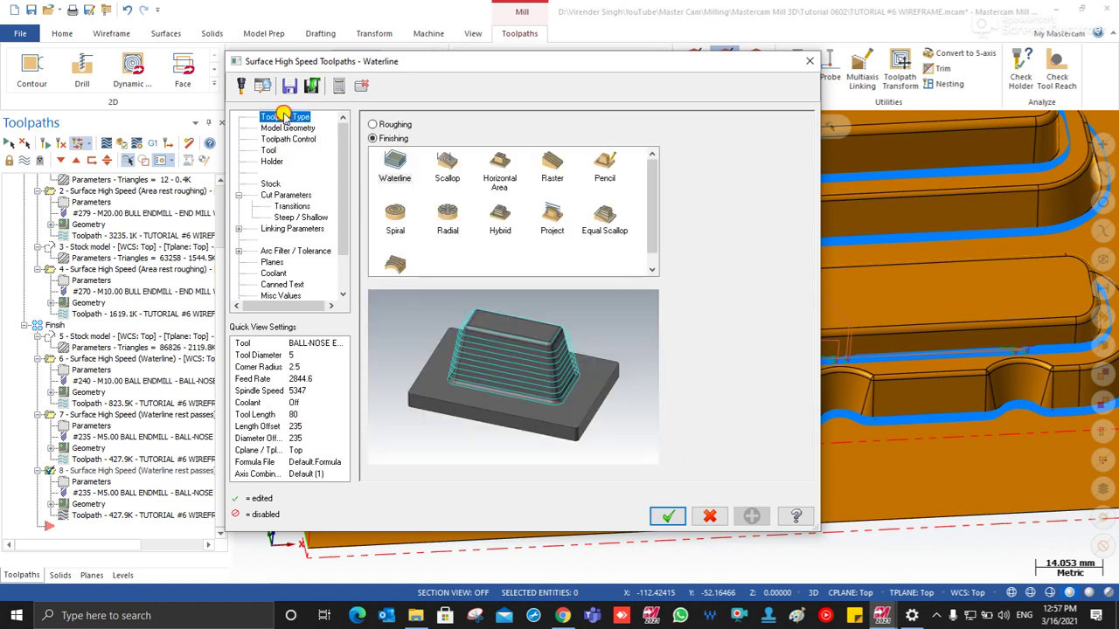
{"action": "left_click", "coordinate": [510, 166]}
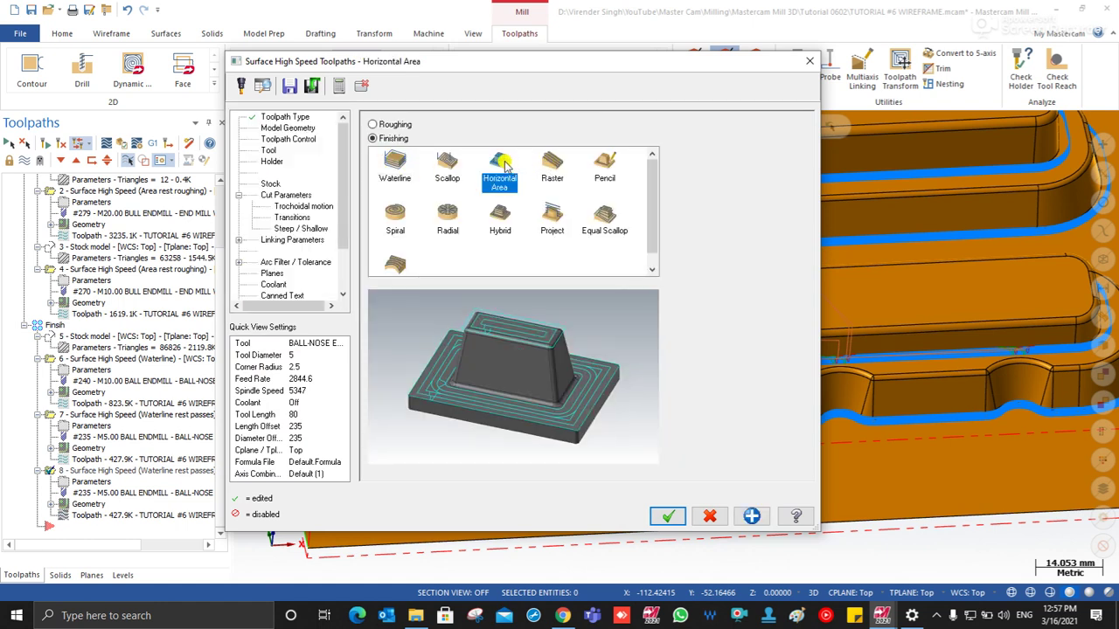
Filter the tool library to flat end mills and assign the 10 mm flat end mill, tool 218, to the horizontal area operation.
{"action": "left_click", "coordinate": [296, 128]}
{"action": "left_click", "coordinate": [281, 142]}
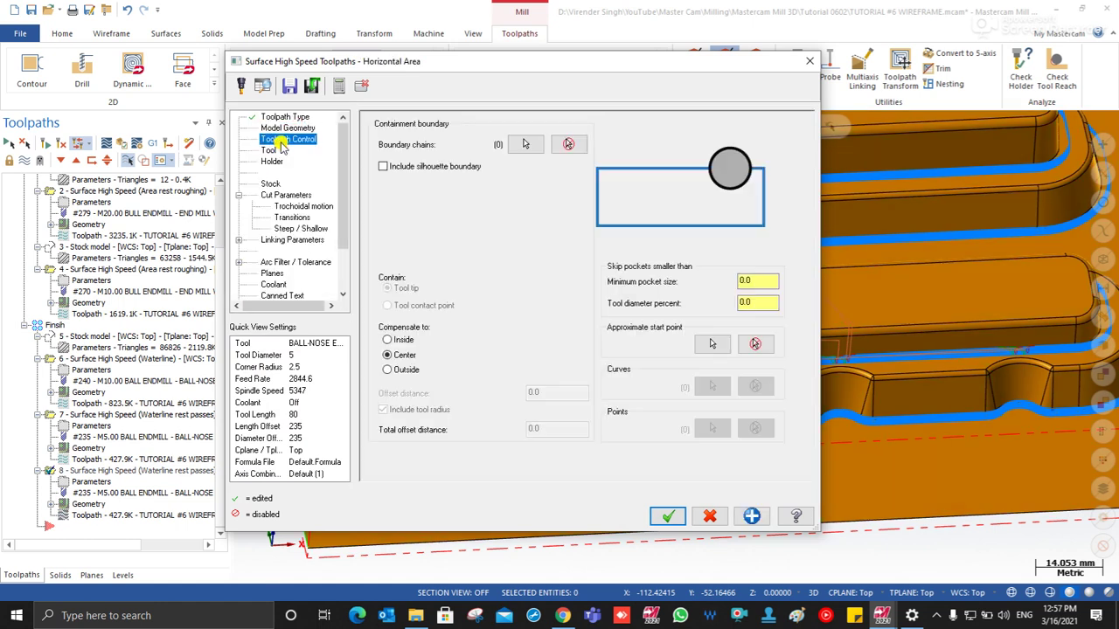
{"action": "left_click", "coordinate": [268, 151]}
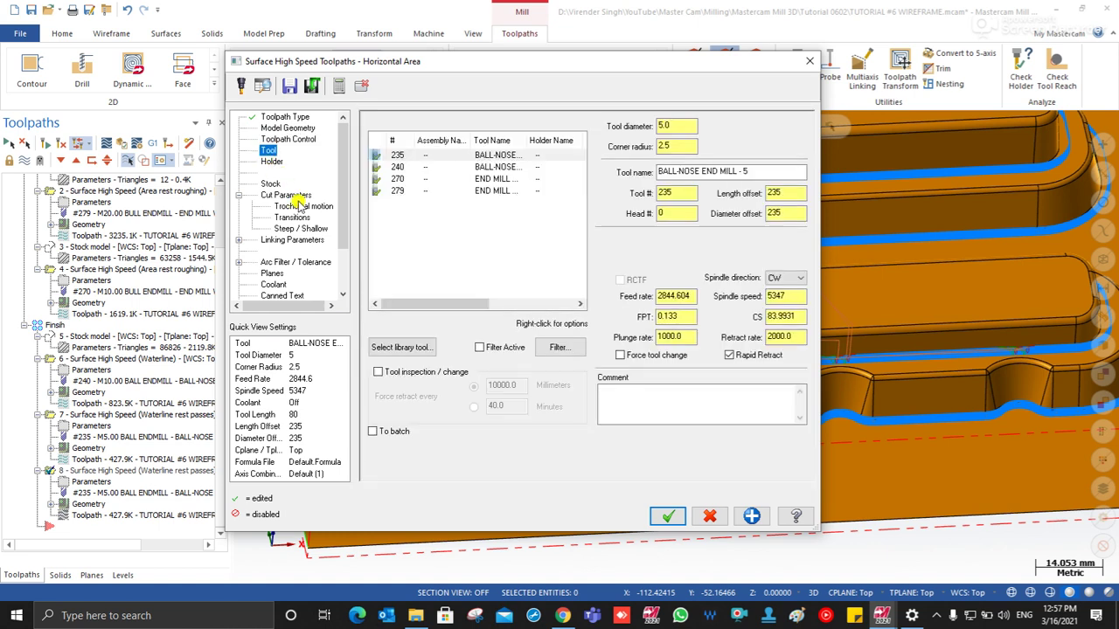
{"action": "left_click", "coordinate": [395, 350]}
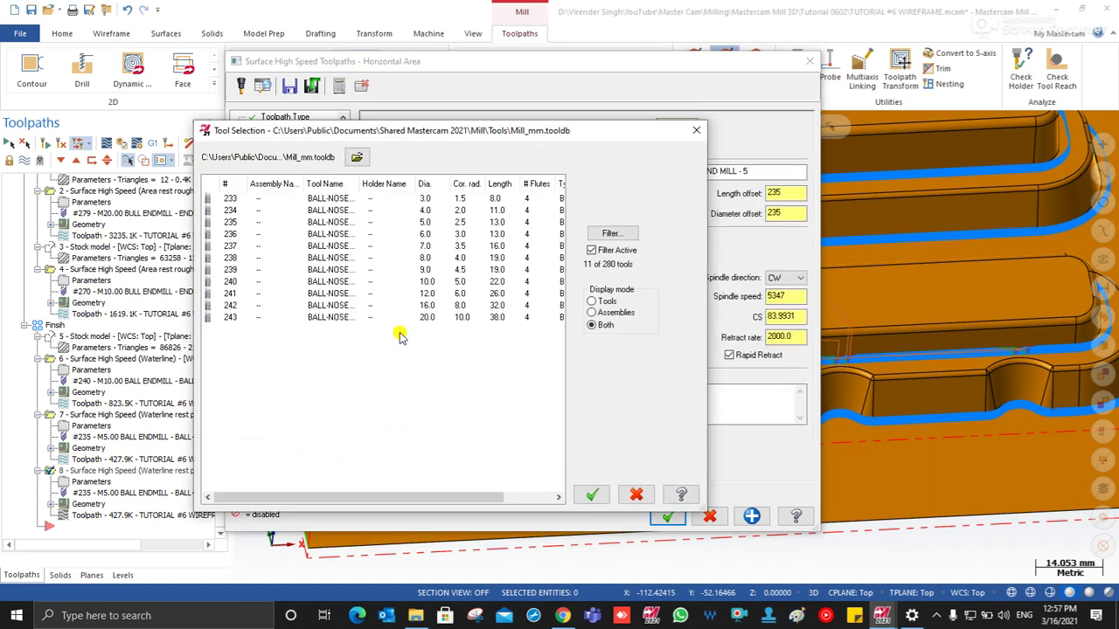
{"action": "left_click", "coordinate": [612, 233]}
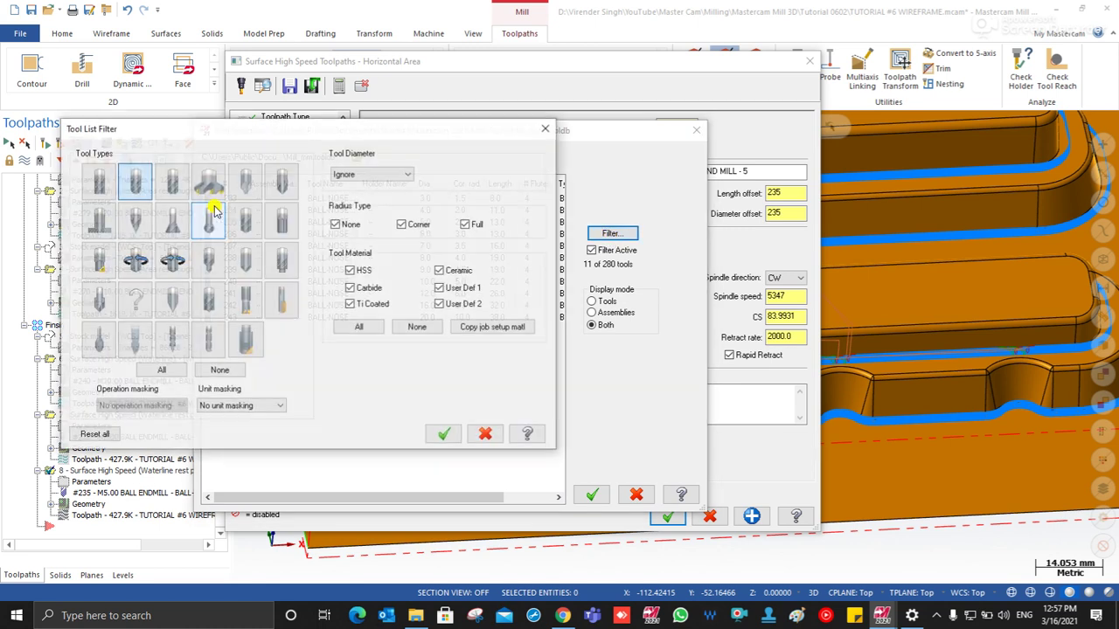
{"action": "double_click", "coordinate": [109, 179]}
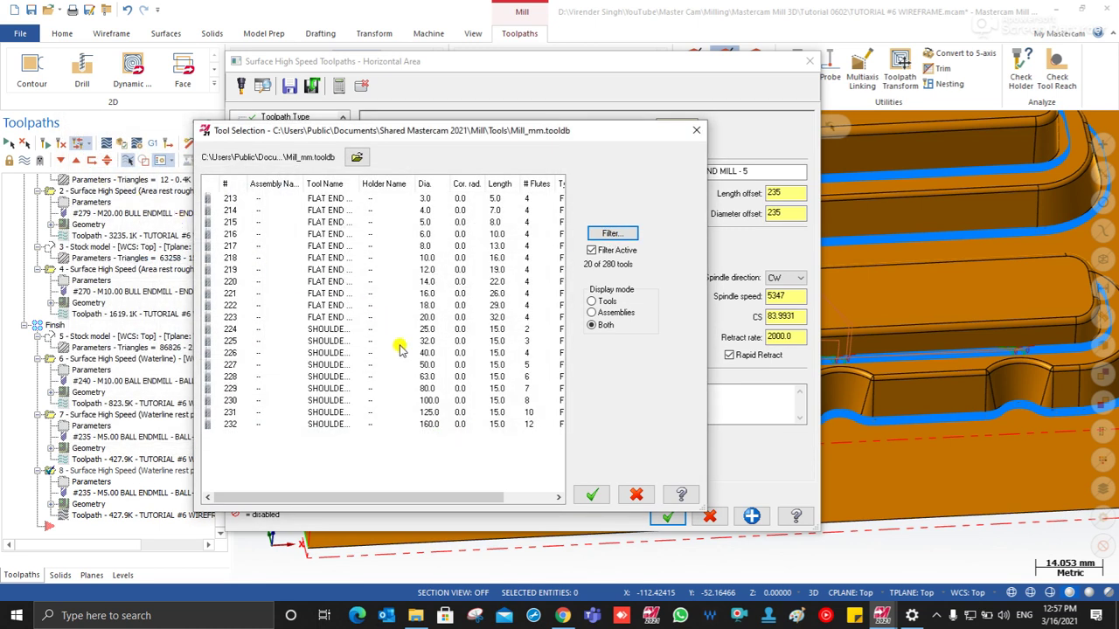
{"action": "double_click", "coordinate": [428, 258]}
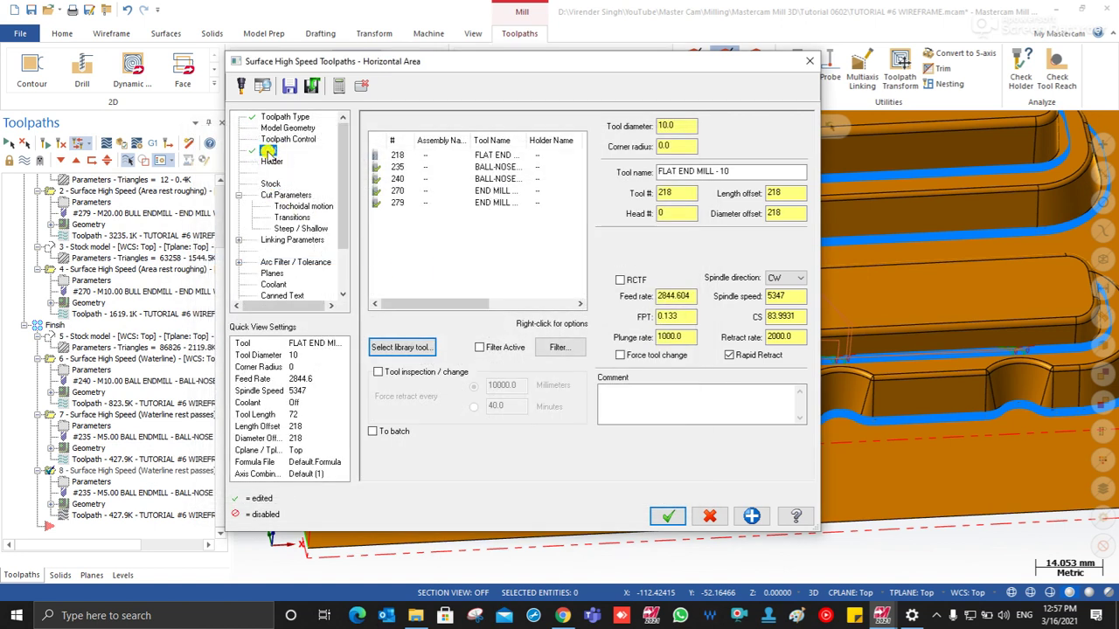
Set the horizontal area cut to 1 depth cut, 40% XY stepover and keep tool down within 100% of tool diameter.
{"action": "left_click", "coordinate": [270, 183]}
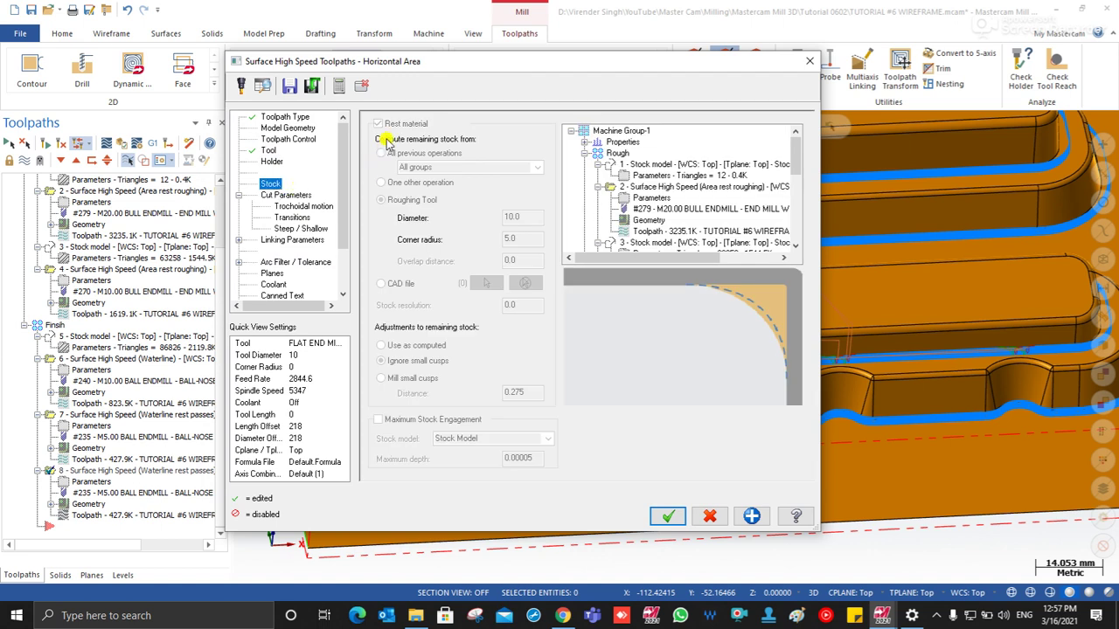
{"action": "left_click", "coordinate": [279, 195]}
{"action": "double_click", "coordinate": [538, 213]}
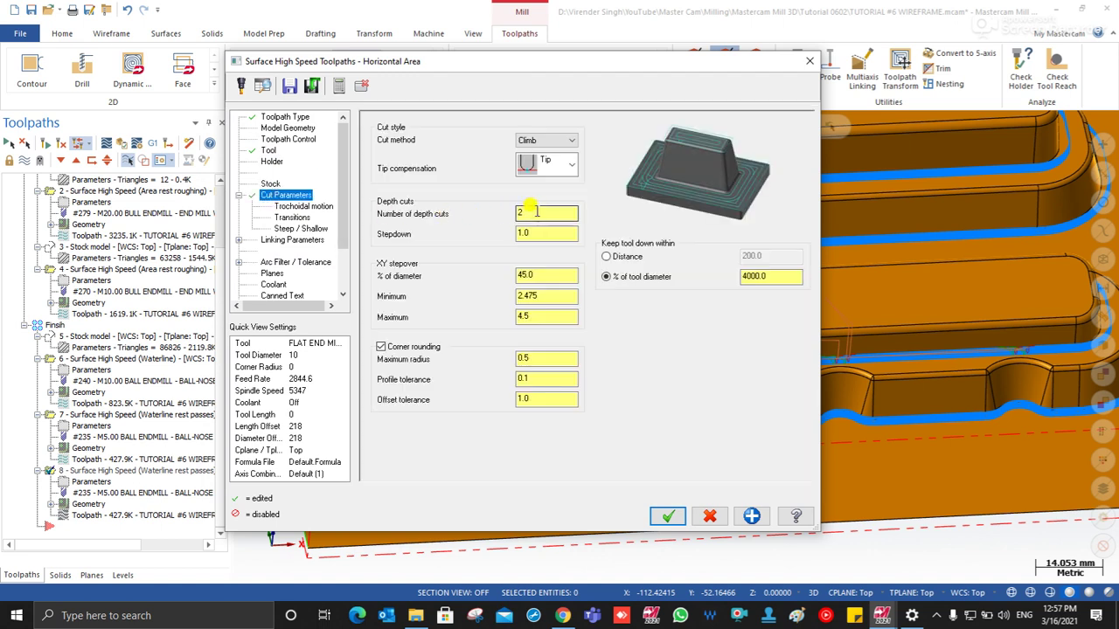
{"action": "type", "text": "1"}
{"action": "key", "text": "Tab"}
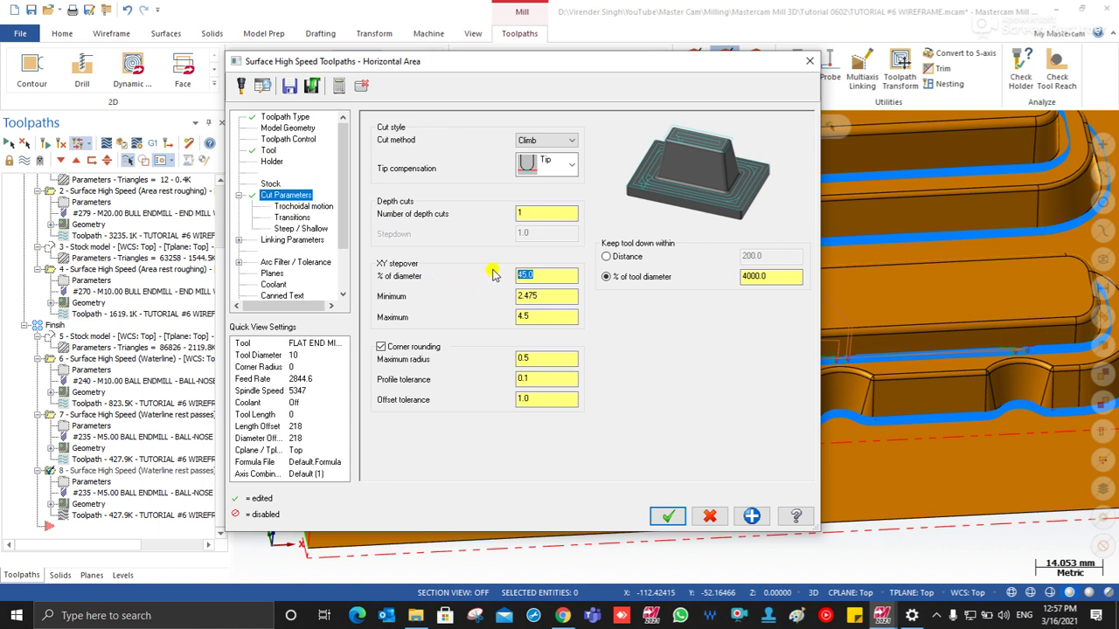
{"action": "type", "text": "40"}
{"action": "double_click", "coordinate": [769, 276]}
{"action": "type", "text": "100"}
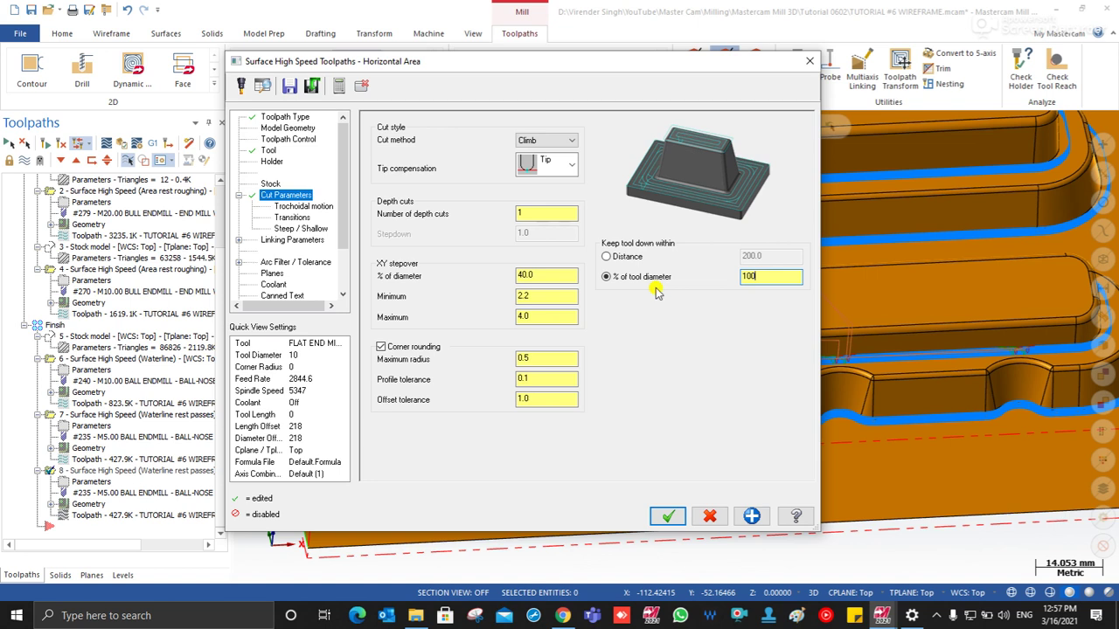
Turn off trochoidal motion for the horizontal area operation, accept the parameters and regenerate its toolpath.
{"action": "left_click", "coordinate": [296, 208]}
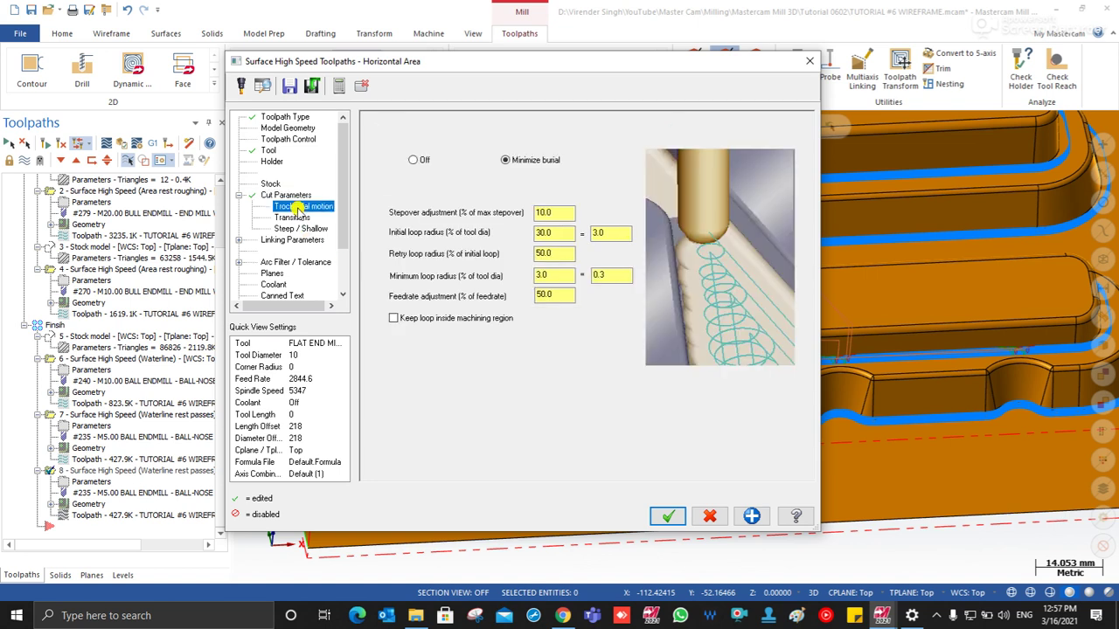
{"action": "left_click", "coordinate": [413, 160]}
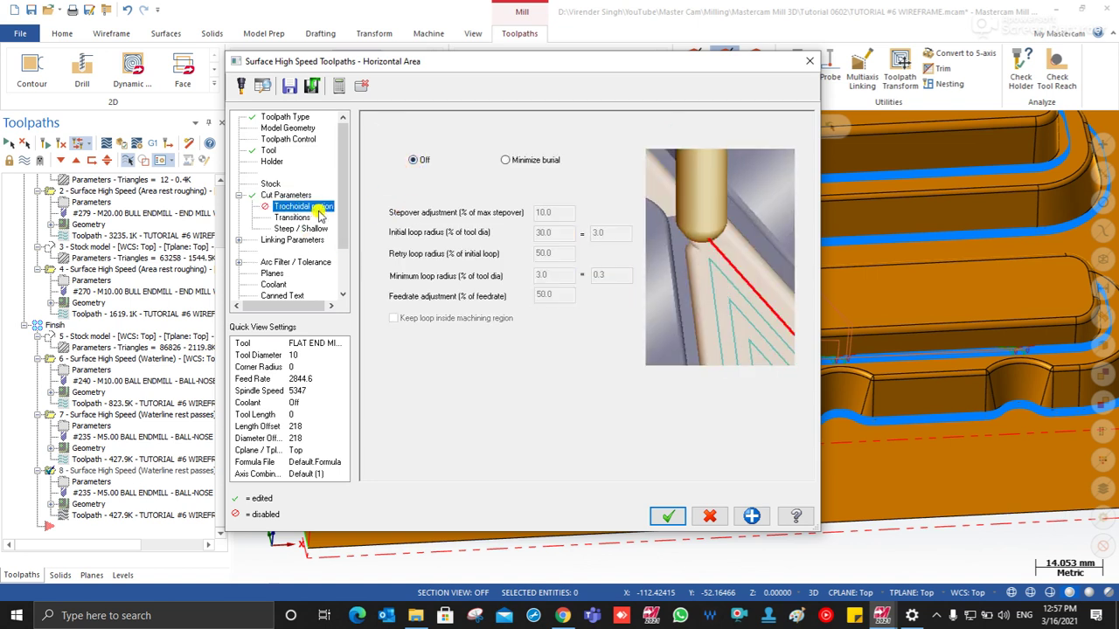
{"action": "left_click", "coordinate": [291, 218]}
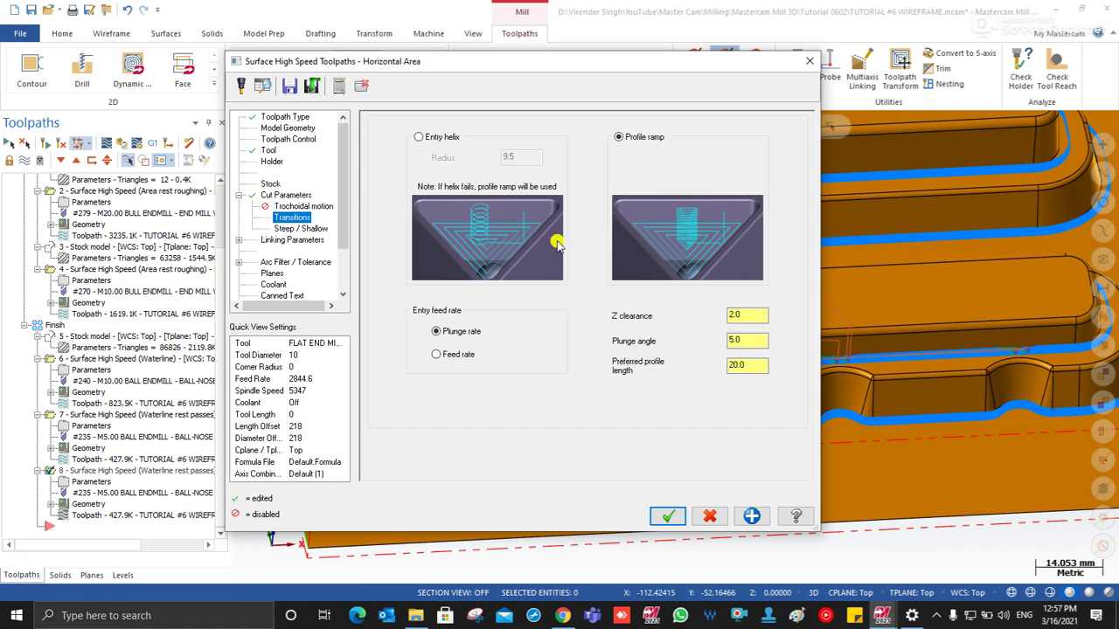
{"action": "left_click", "coordinate": [299, 229]}
{"action": "left_click", "coordinate": [295, 239]}
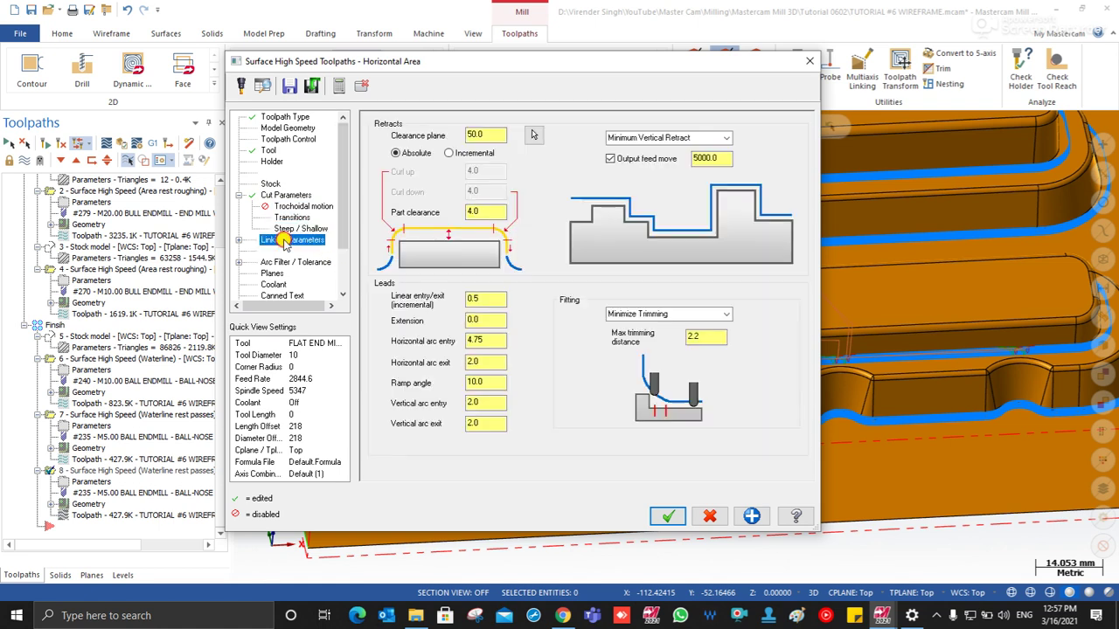
{"action": "left_click", "coordinate": [668, 516]}
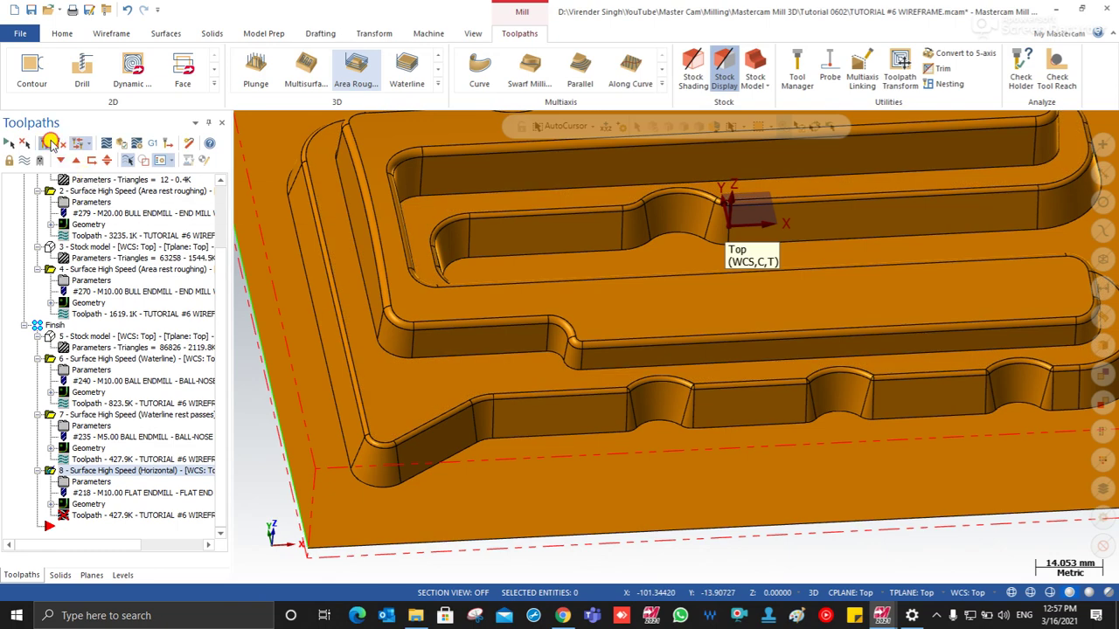
{"action": "left_click", "coordinate": [60, 142]}
Remove the maximum depth limit from the horizontal area operation's steep/shallow settings and regenerate its toolpath to cover the base floor.
{"action": "middle_click_drag", "start_coordinate": [365, 282], "coordinate": [375, 324]}
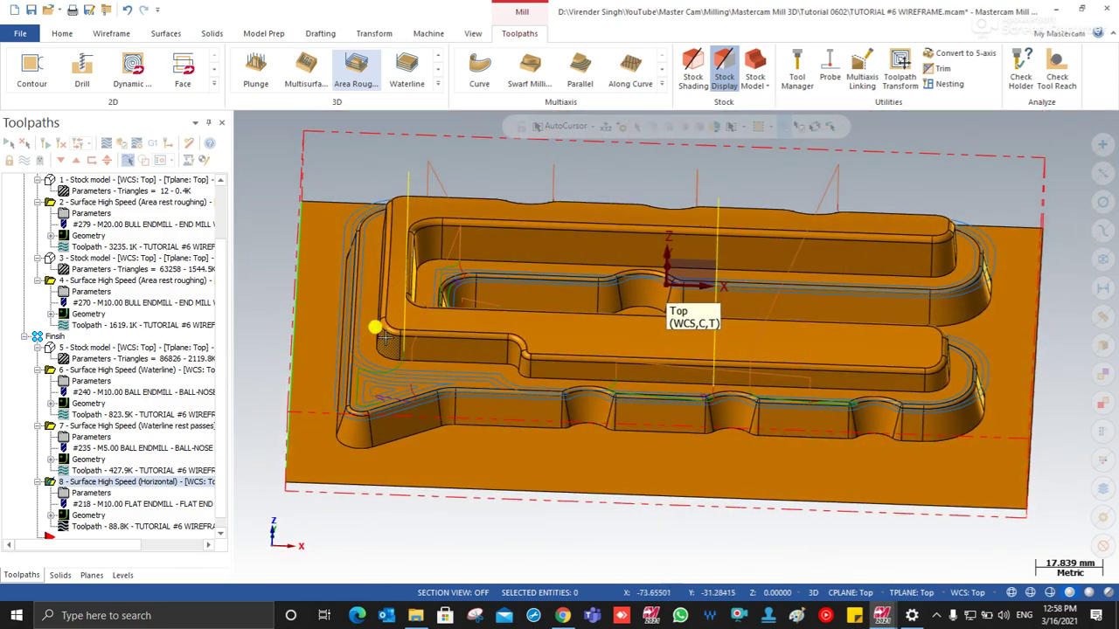
{"action": "middle_click_drag", "start_coordinate": [349, 420], "coordinate": [324, 450]}
{"action": "scroll", "coordinate": [323, 450], "scroll_direction": "up", "scroll_amount": 4}
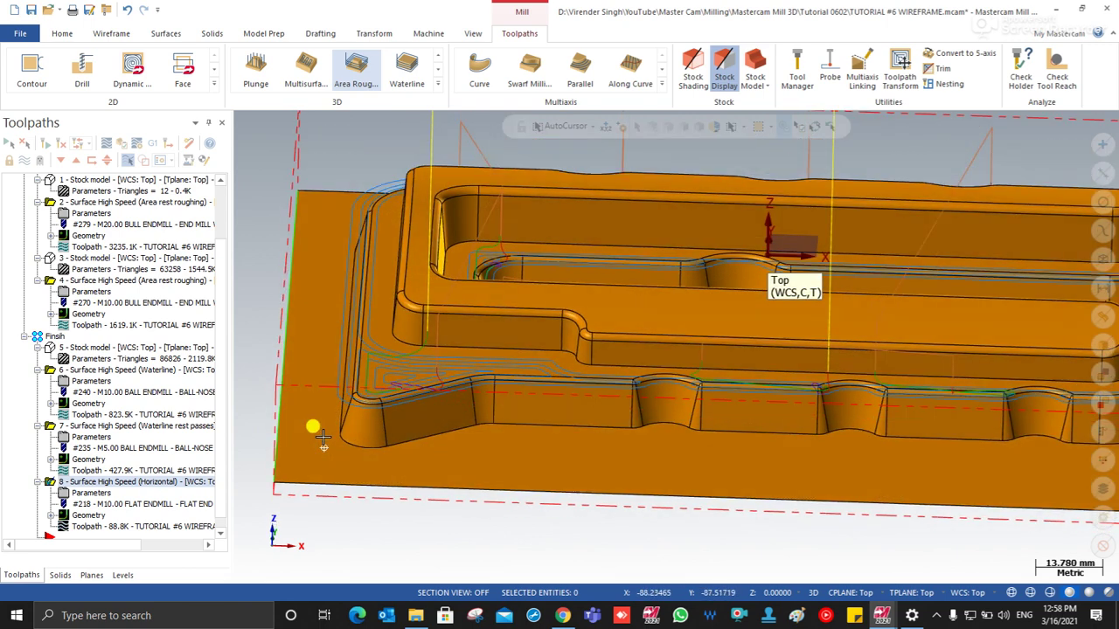
{"action": "left_click", "coordinate": [68, 494]}
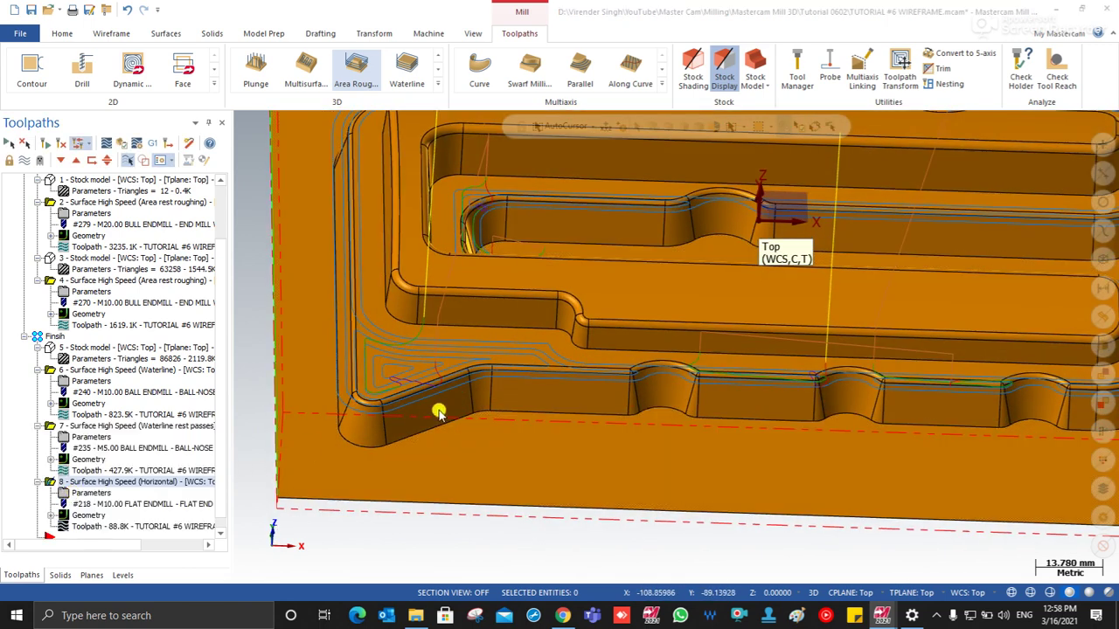
{"action": "left_click", "coordinate": [300, 229]}
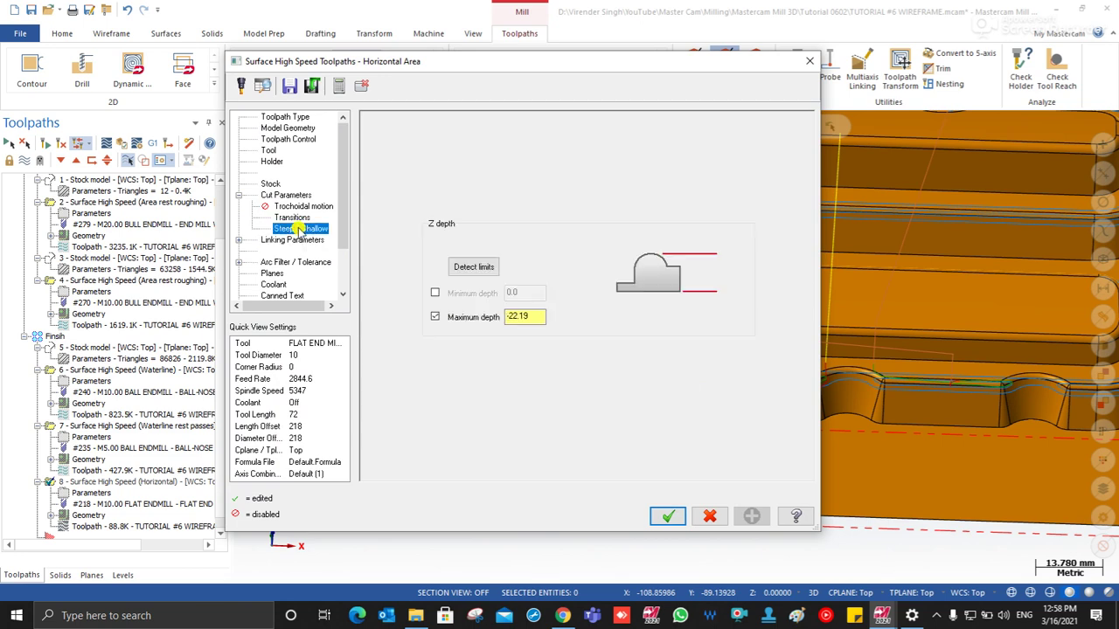
{"action": "left_click", "coordinate": [667, 516]}
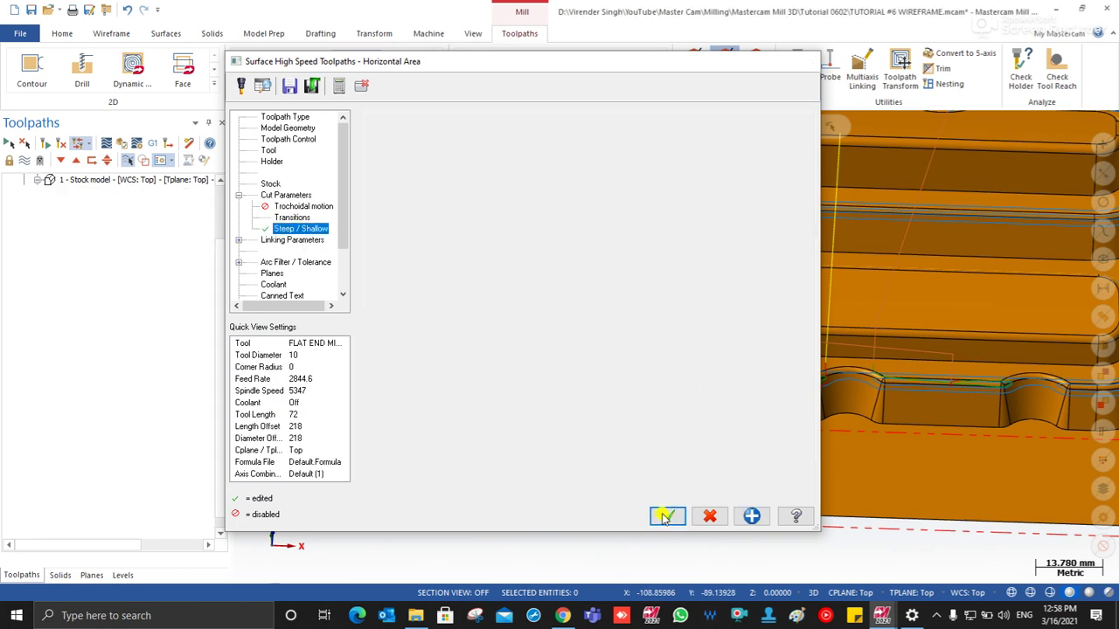
{"action": "left_click", "coordinate": [42, 147]}
{"action": "scroll", "coordinate": [487, 379], "scroll_direction": "down", "scroll_amount": 3}
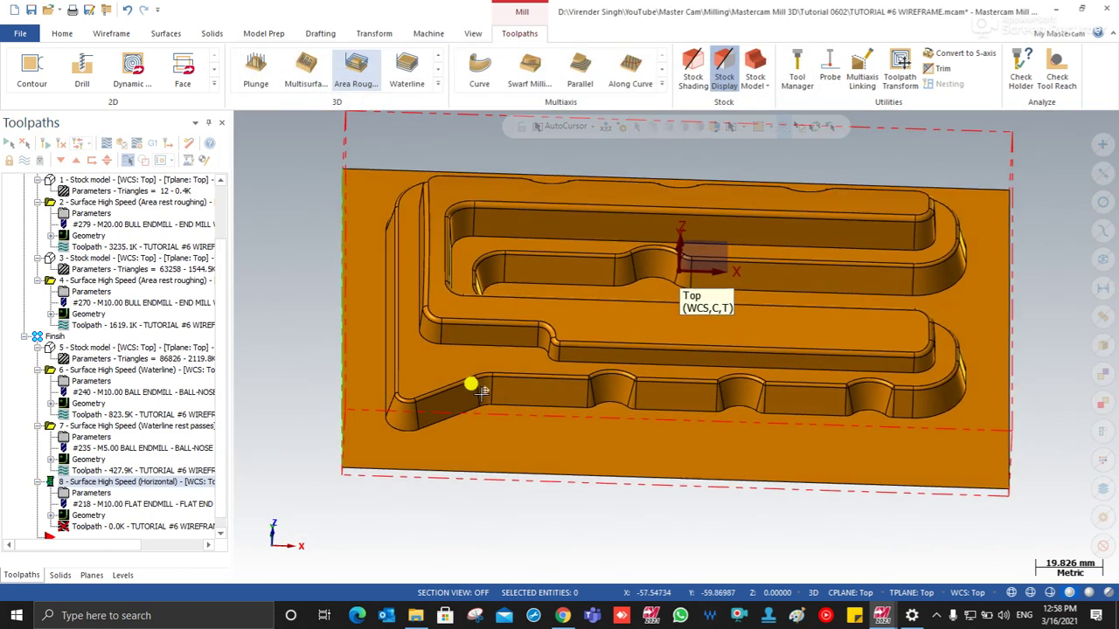
{"action": "middle_click_drag", "start_coordinate": [470, 398], "coordinate": [422, 409]}
{"action": "middle_click_drag", "start_coordinate": [617, 455], "coordinate": [568, 296]}
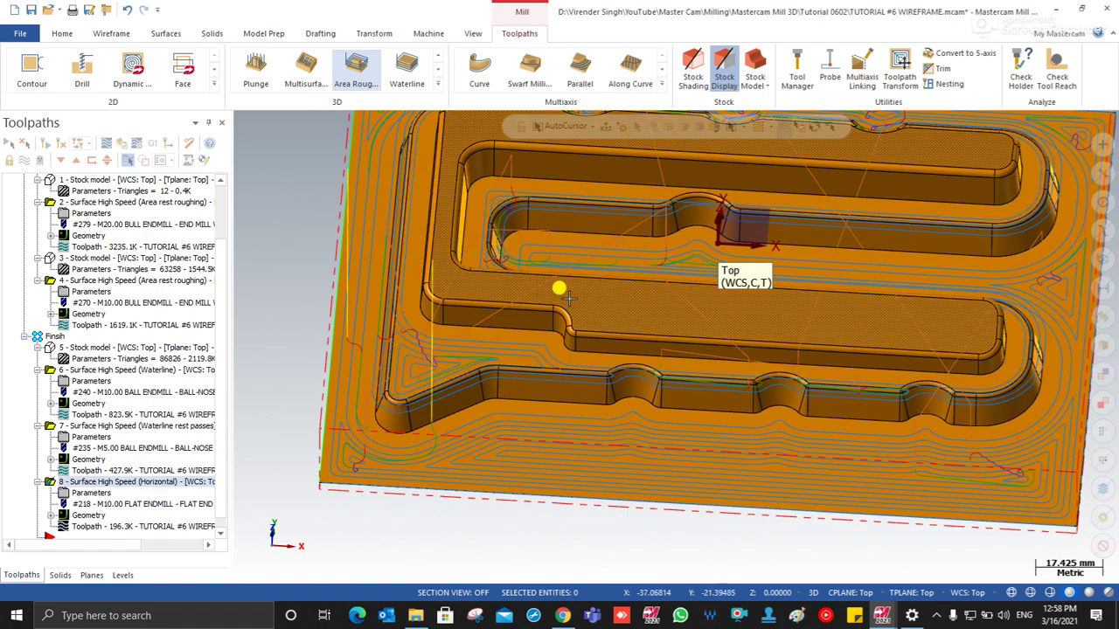
{"action": "scroll", "coordinate": [594, 412], "scroll_direction": "down", "scroll_amount": 3}
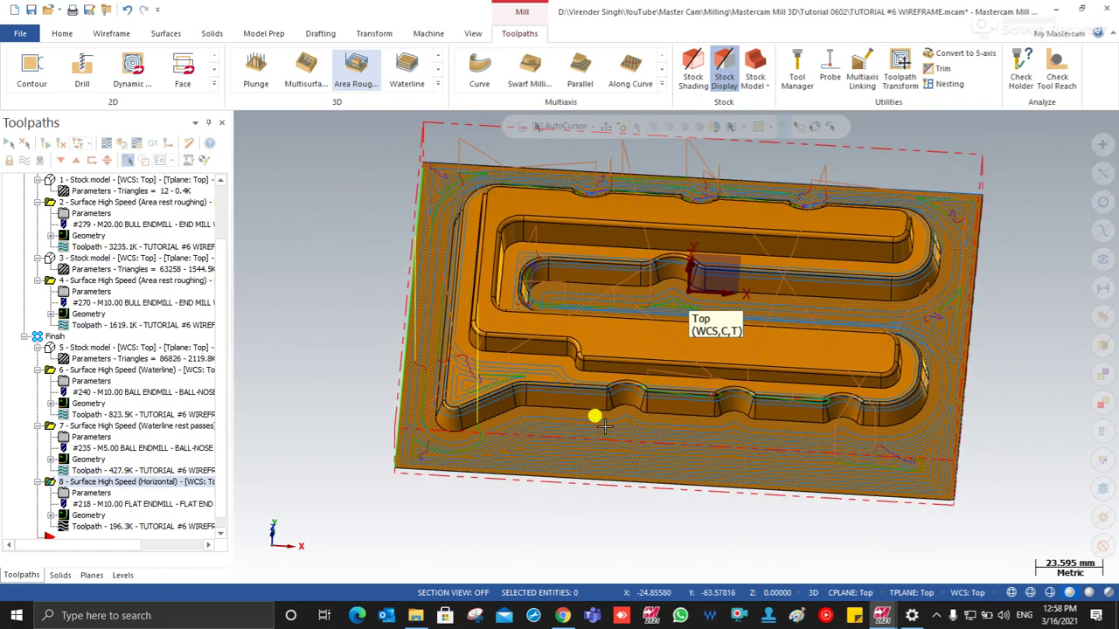
Duplicate the horizontal area operation as a new operation at the end of the finishing group.
{"action": "scroll", "coordinate": [594, 412], "scroll_direction": "down", "scroll_amount": 1}
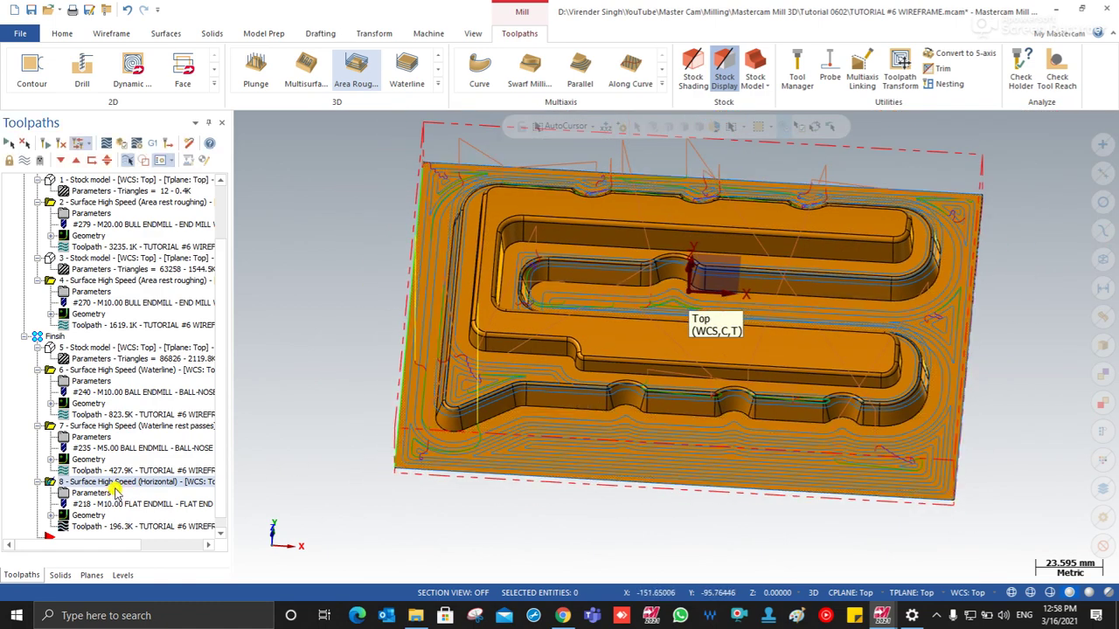
{"action": "key", "text": "ctrl+v"}
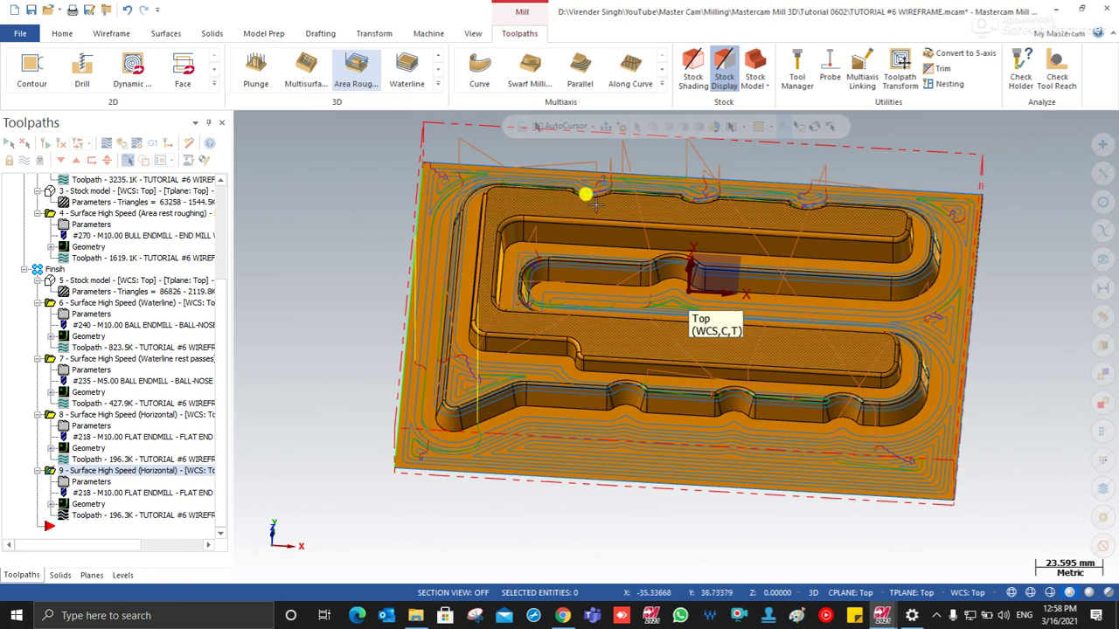
{"action": "scroll", "coordinate": [443, 379], "scroll_direction": "up", "scroll_amount": 3}
{"action": "scroll", "coordinate": [443, 379], "scroll_direction": "up", "scroll_amount": 5}
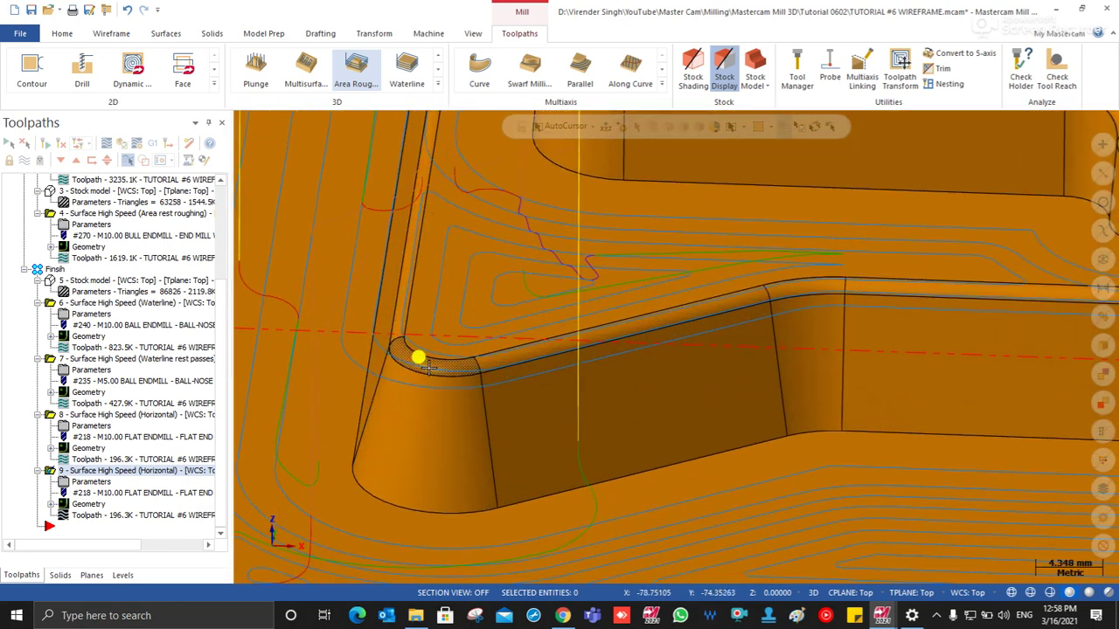
{"action": "scroll", "coordinate": [438, 367], "scroll_direction": "down", "scroll_amount": 2}
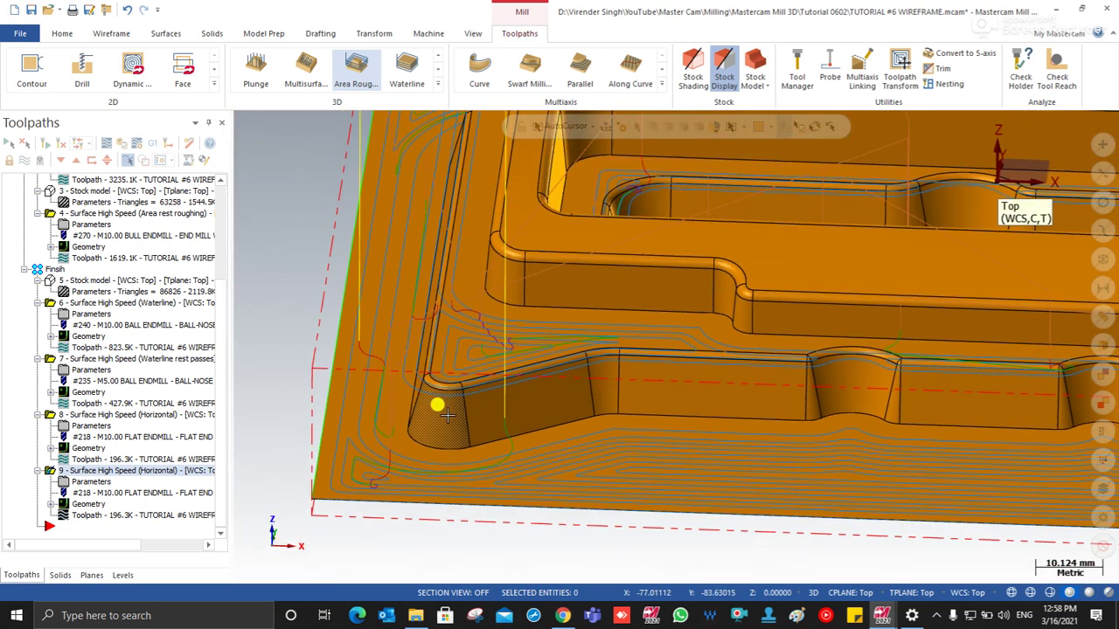
{"action": "scroll", "coordinate": [446, 415], "scroll_direction": "down", "scroll_amount": 1}
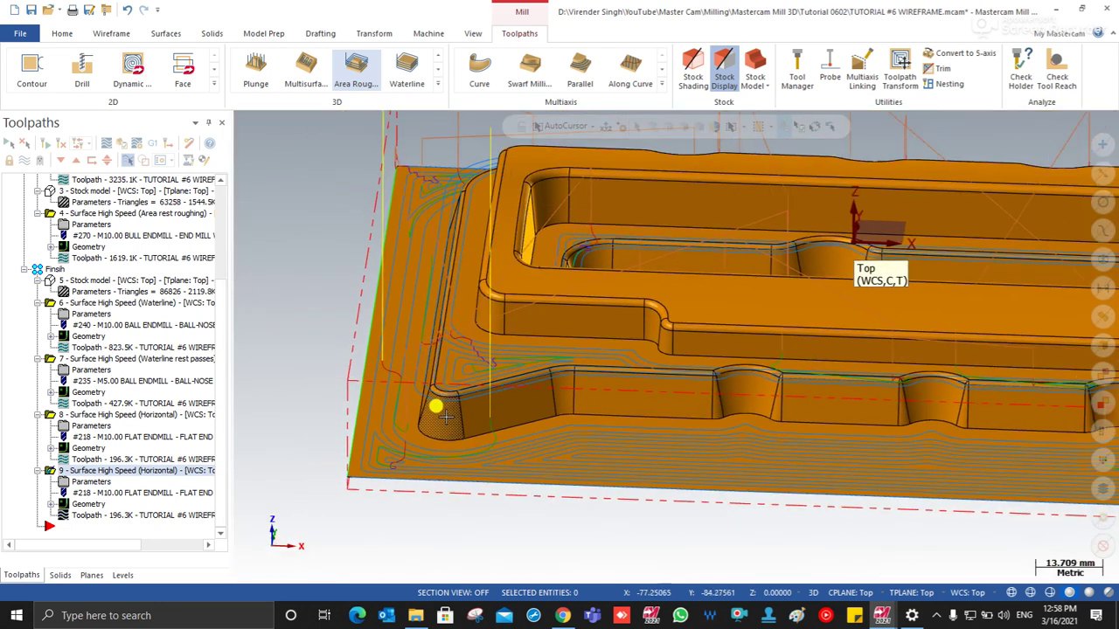
Change the copied operation's toolpath type to Raster finishing and assign the 10 mm ball-nose end mill, tool 240.
{"action": "left_click", "coordinate": [77, 481]}
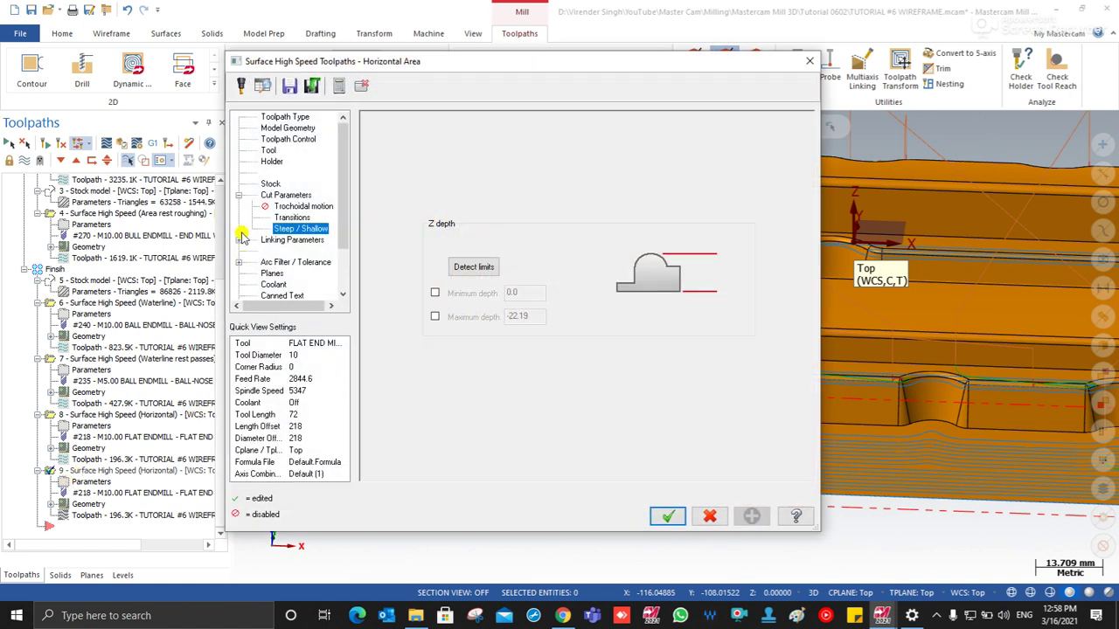
{"action": "left_click", "coordinate": [289, 117]}
{"action": "left_click", "coordinate": [552, 166]}
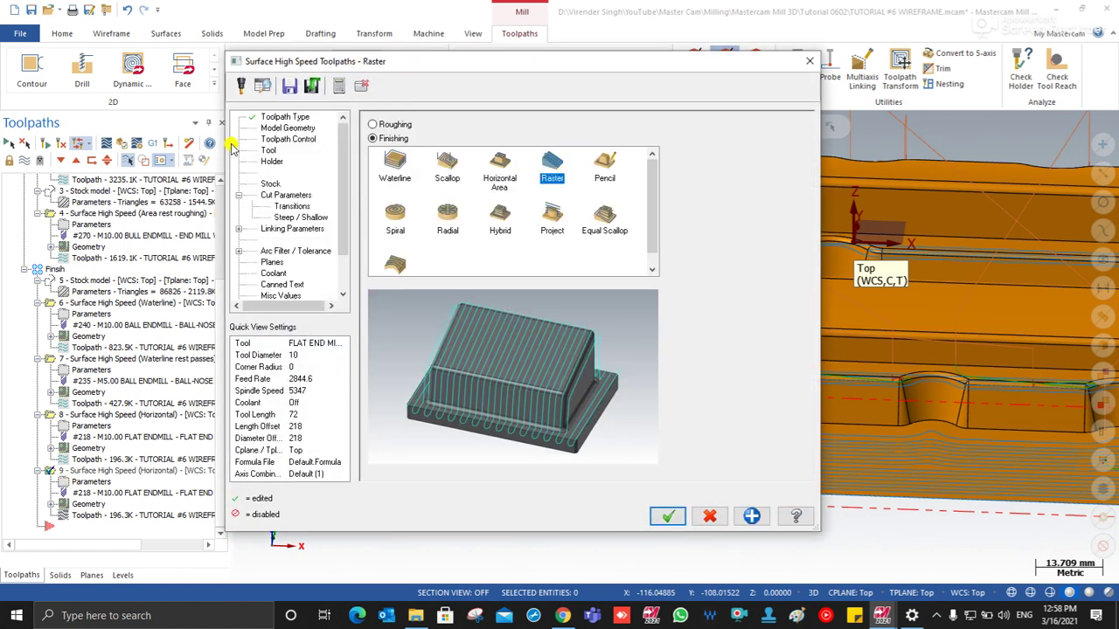
{"action": "left_click", "coordinate": [285, 129]}
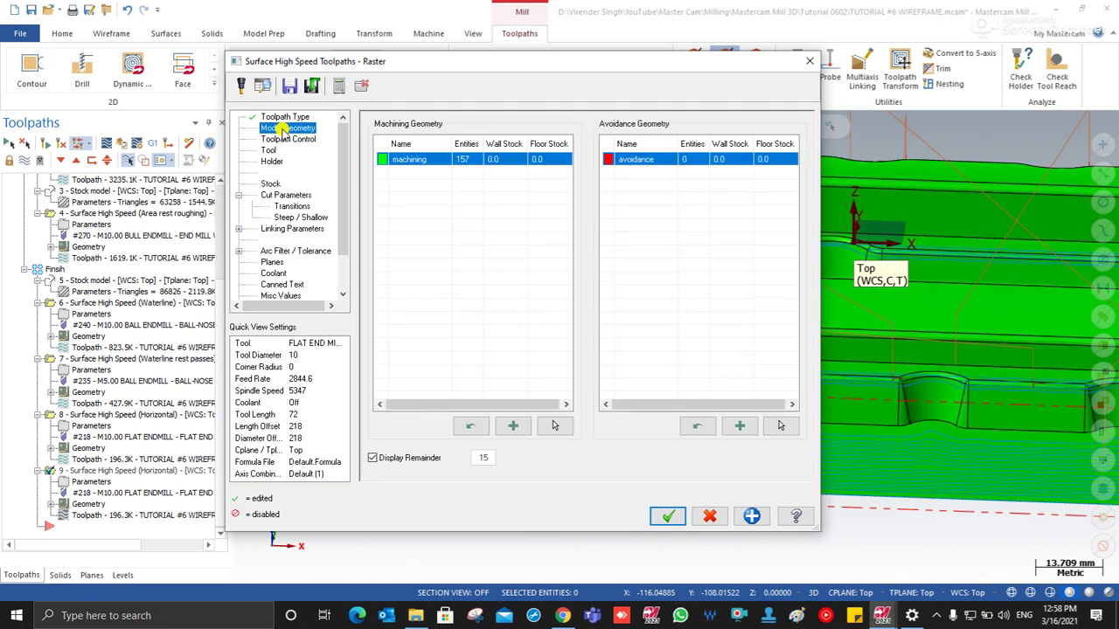
{"action": "left_click", "coordinate": [288, 141]}
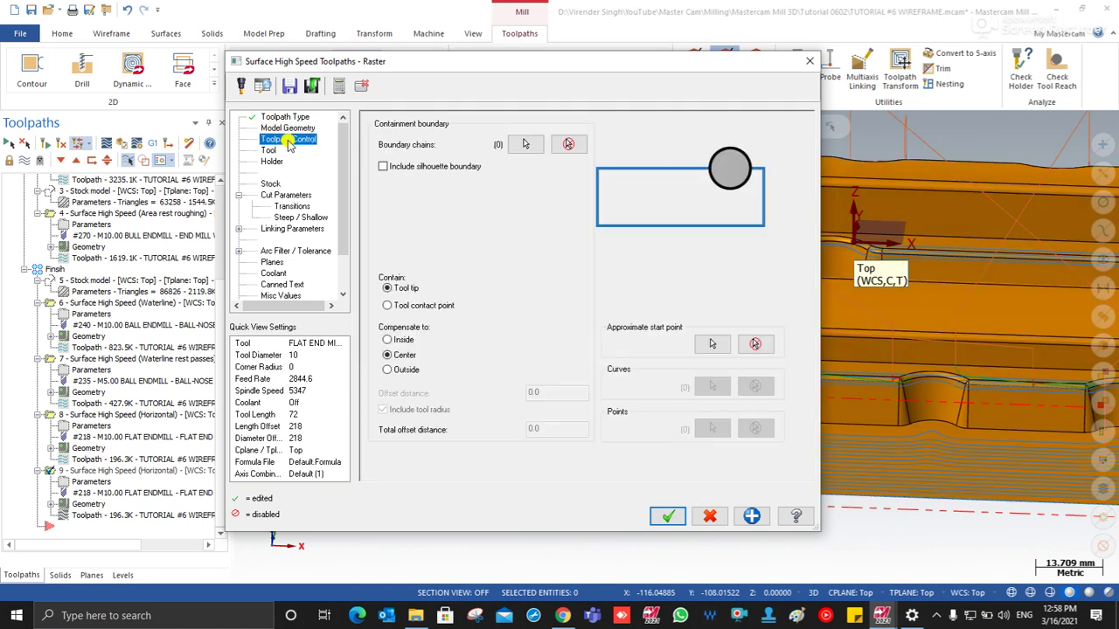
{"action": "left_click", "coordinate": [268, 151]}
{"action": "left_click", "coordinate": [494, 178]}
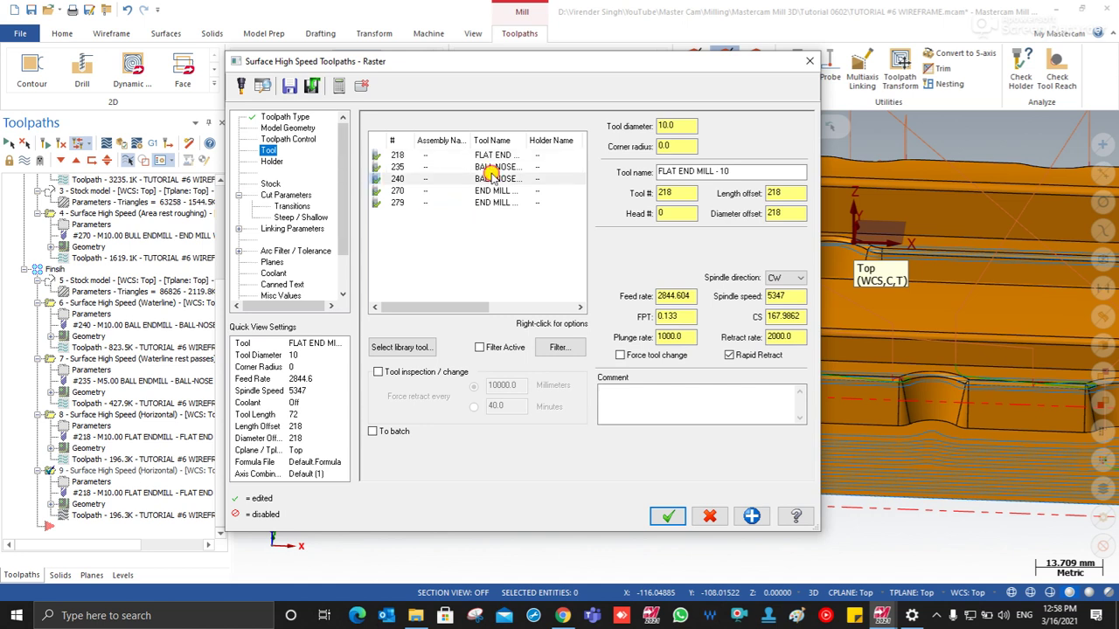
Turn off trim to stock and set the raster cut to 0.3 stepover, automatic machining angle and keep tool down within 100% of tool diameter.
{"action": "left_click", "coordinate": [269, 184]}
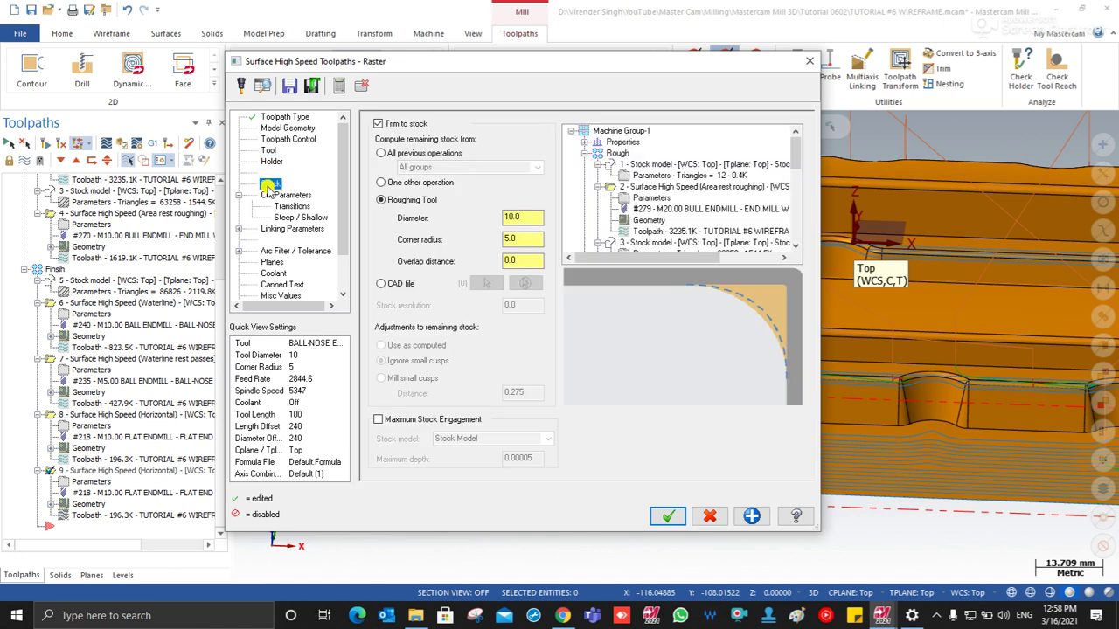
{"action": "left_click", "coordinate": [378, 124]}
{"action": "left_click", "coordinate": [288, 194]}
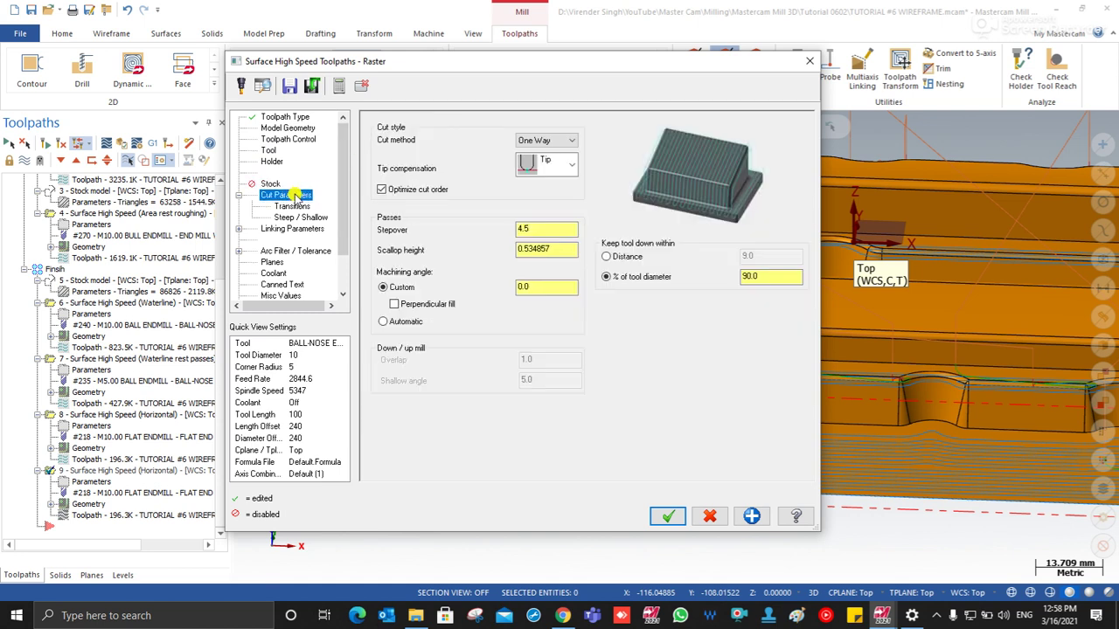
{"action": "key", "text": "Tab"}
{"action": "left_click", "coordinate": [404, 323]}
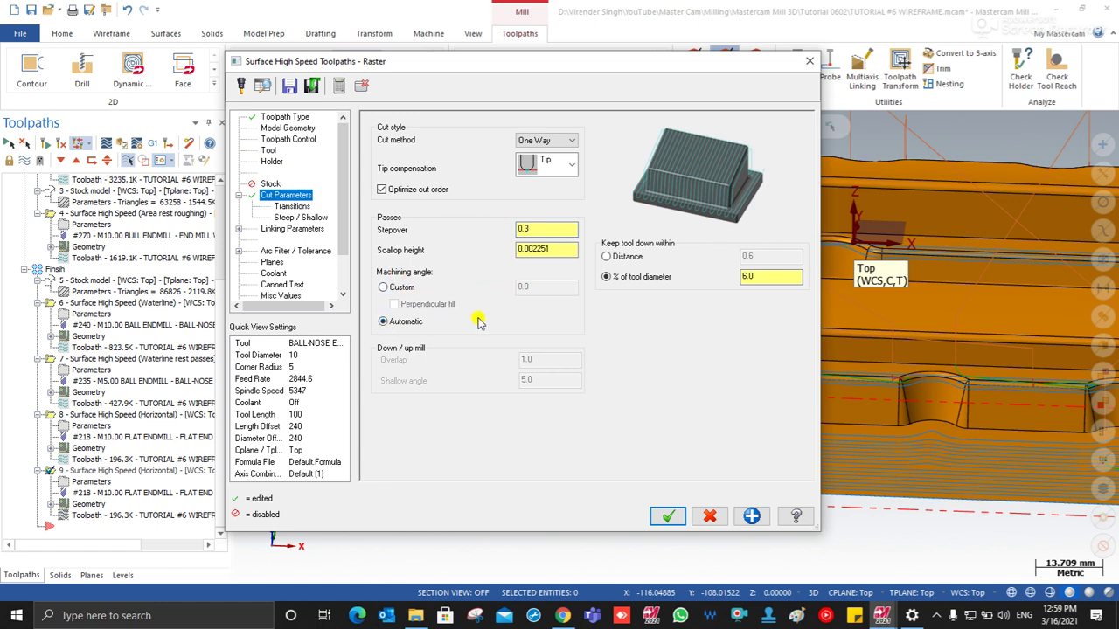
{"action": "left_click", "coordinate": [742, 278]}
Limit the raster operation's steep/shallow angle range from 0 to 32 degrees, accept the parameters and regenerate the toolpath.
{"action": "left_click", "coordinate": [289, 206]}
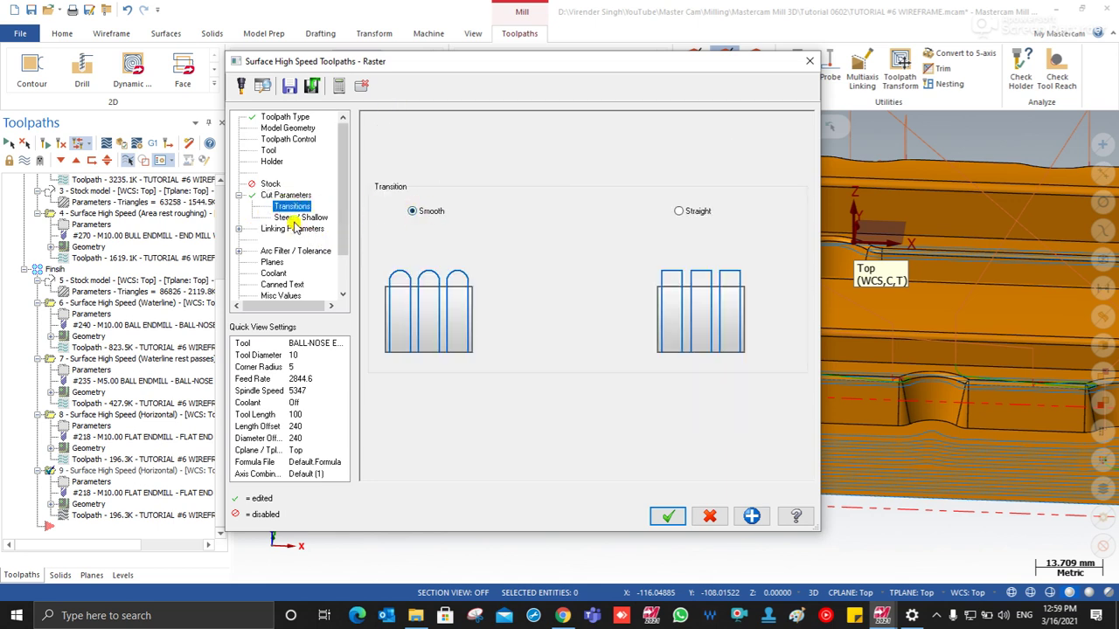
{"action": "left_click", "coordinate": [296, 218]}
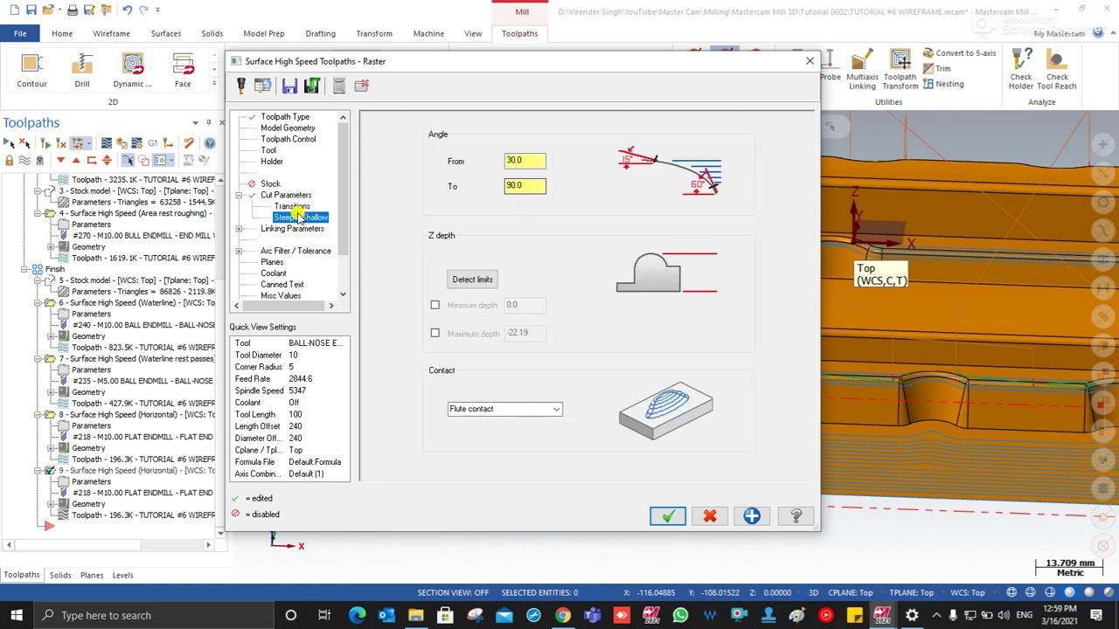
{"action": "left_click", "coordinate": [435, 164]}
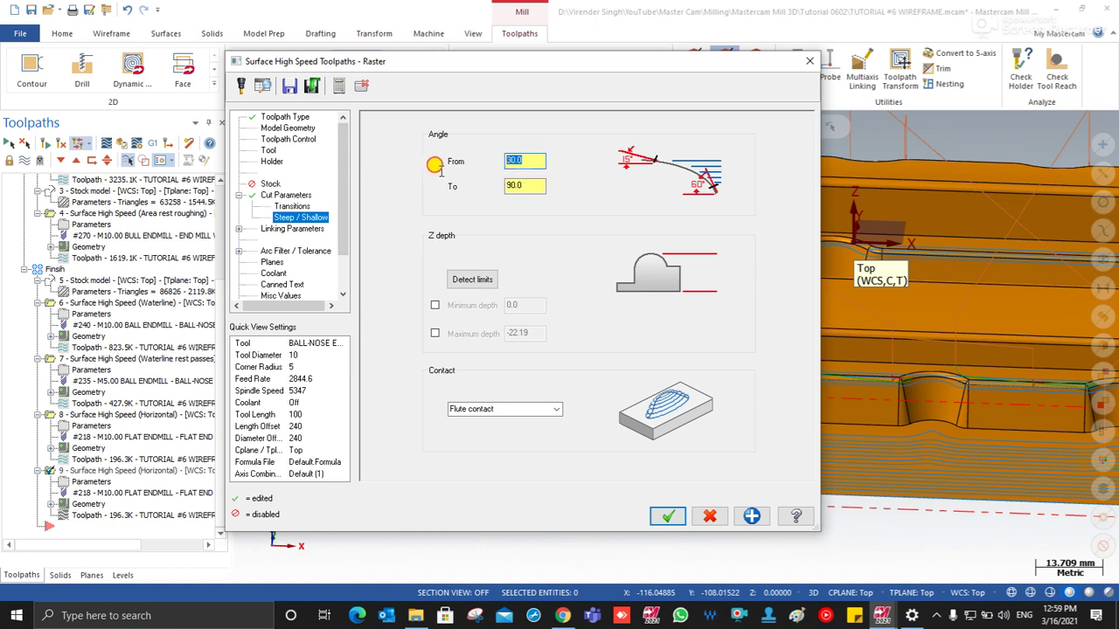
{"action": "type", "text": "0"}
{"action": "left_click", "coordinate": [450, 198]}
{"action": "type", "text": "0"}
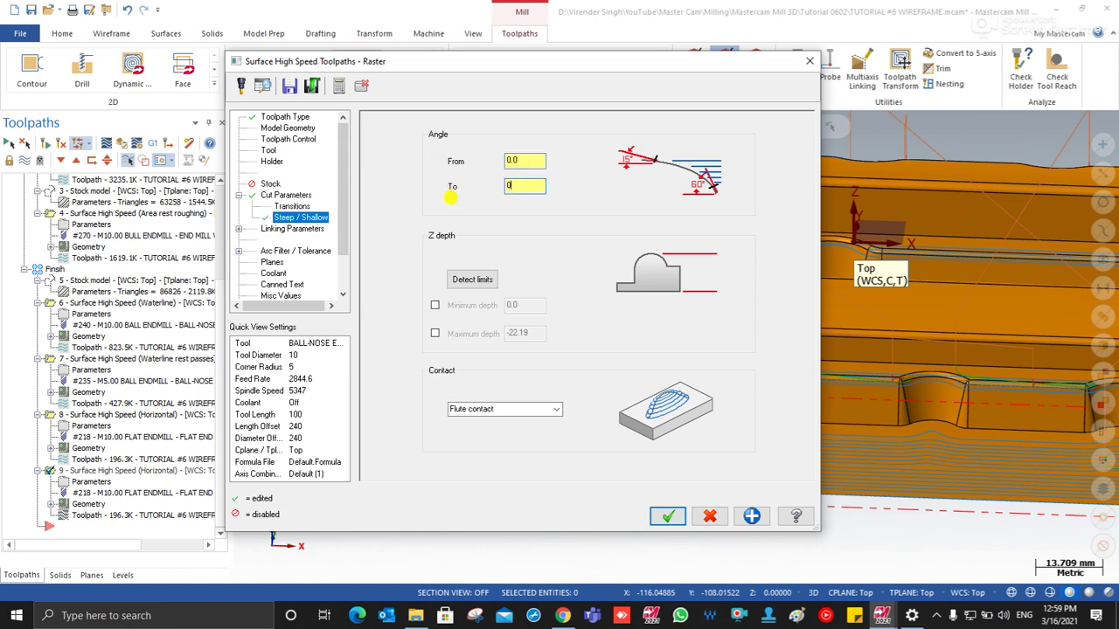
{"action": "double_click", "coordinate": [507, 186]}
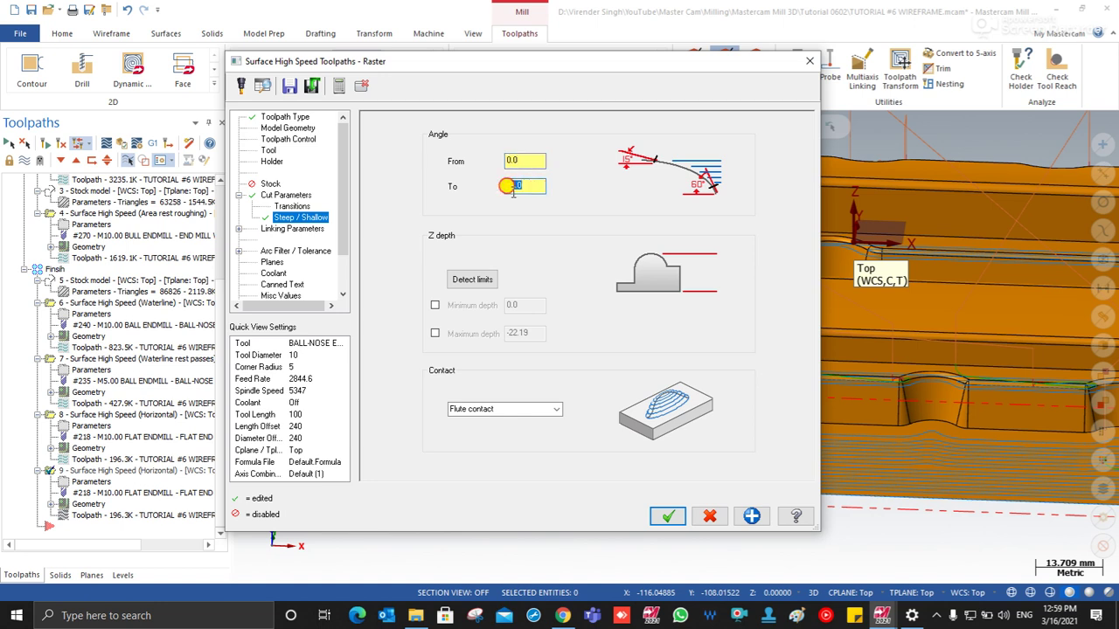
{"action": "left_click", "coordinate": [314, 227]}
{"action": "left_click", "coordinate": [668, 516]}
Examine the regenerated raster toolpath over the whole part for its coverage and linking moves.
{"action": "scroll", "coordinate": [400, 369], "scroll_direction": "up", "scroll_amount": 2}
{"action": "scroll", "coordinate": [400, 368], "scroll_direction": "down", "scroll_amount": 1}
{"action": "middle_click_drag", "start_coordinate": [475, 333], "coordinate": [362, 367]}
{"action": "middle_click_drag", "start_coordinate": [682, 343], "coordinate": [428, 352]}
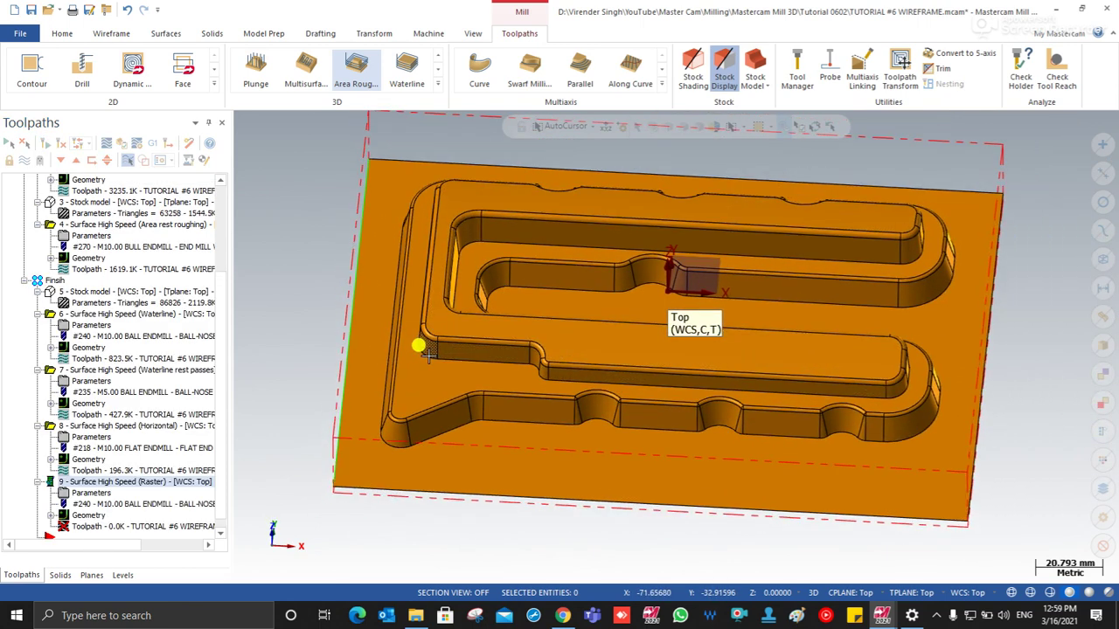
{"action": "middle_click_drag", "start_coordinate": [442, 264], "coordinate": [446, 317]}
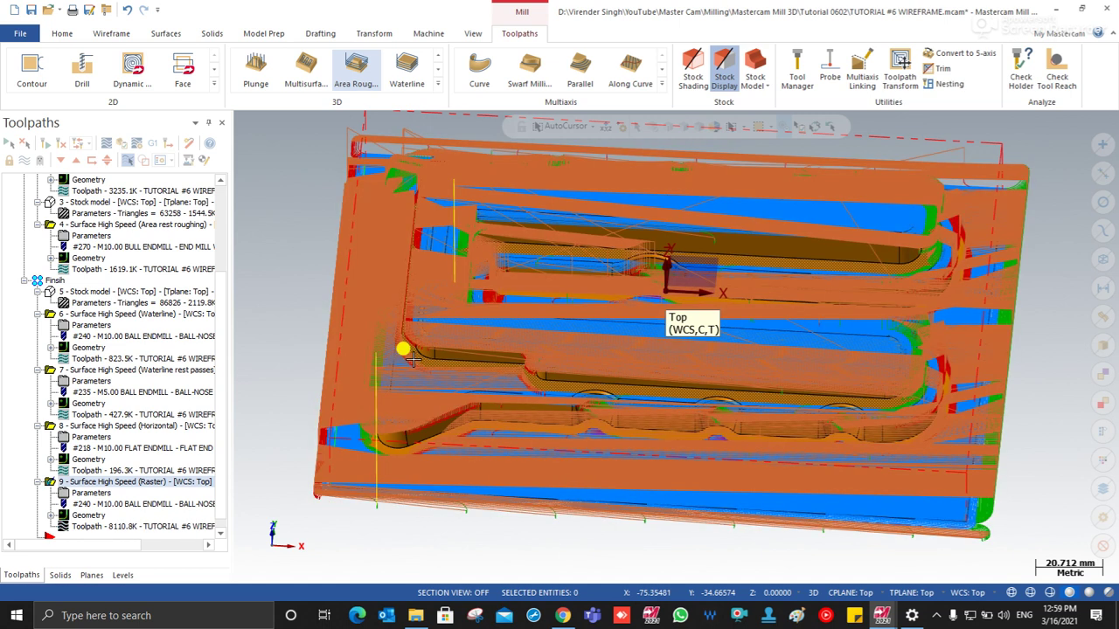
{"action": "middle_click_drag", "start_coordinate": [411, 358], "coordinate": [355, 287]}
{"action": "scroll", "coordinate": [460, 279], "scroll_direction": "up", "scroll_amount": 3}
{"action": "middle_click_drag", "start_coordinate": [460, 280], "coordinate": [463, 367]}
{"action": "scroll", "coordinate": [472, 306], "scroll_direction": "down", "scroll_amount": 4}
{"action": "scroll", "coordinate": [463, 367], "scroll_direction": "up", "scroll_amount": 1}
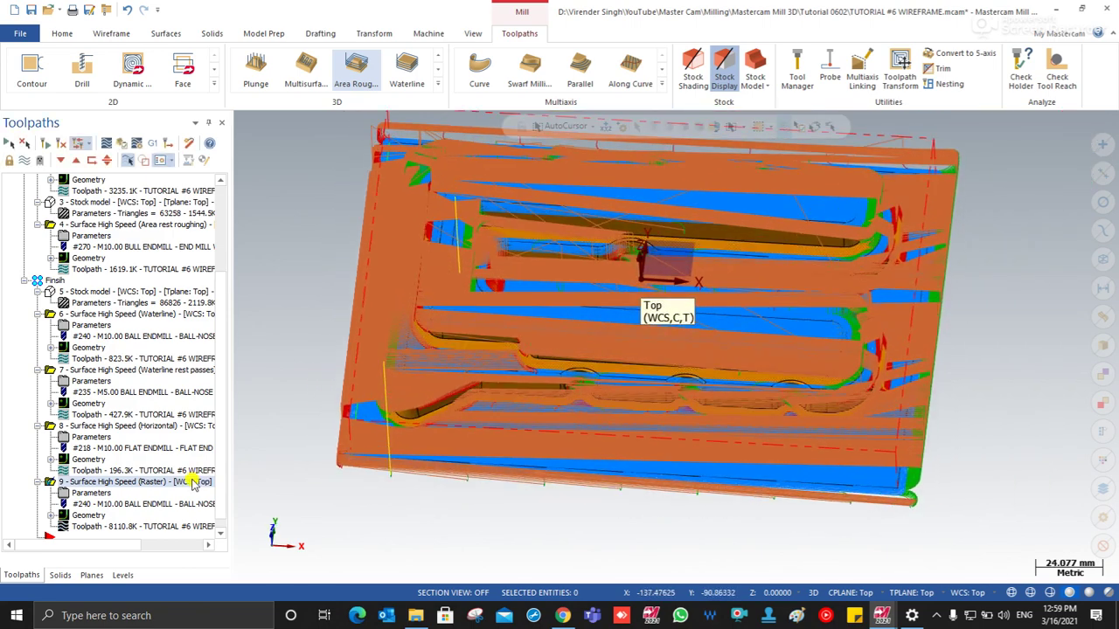
Set the raster operation's cut method to Zigzag.
{"action": "left_click", "coordinate": [87, 503]}
{"action": "key", "text": "Escape"}
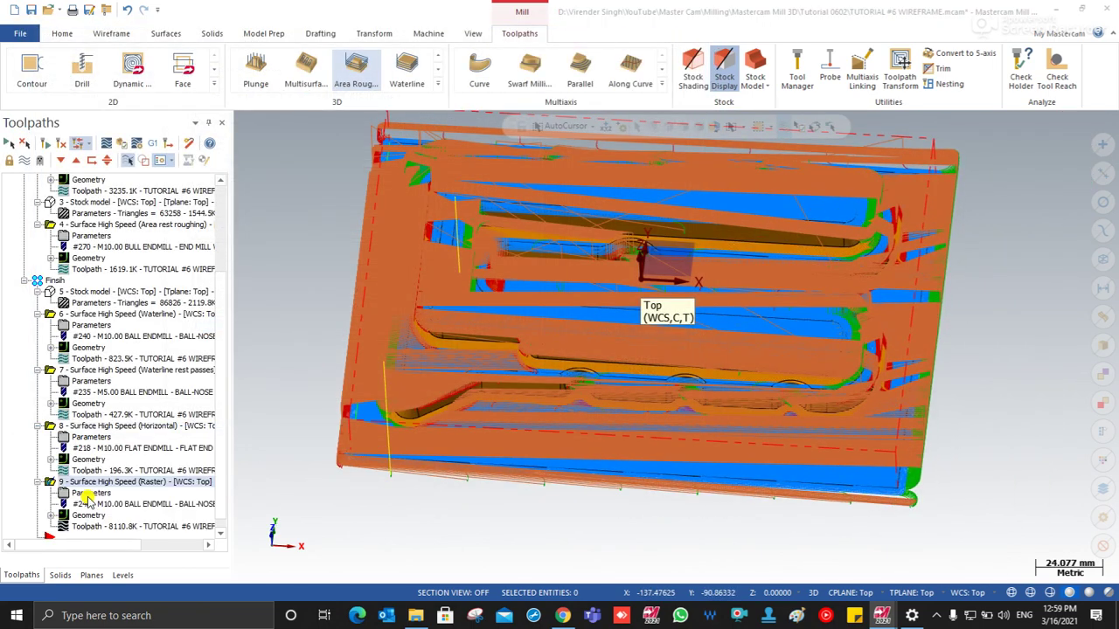
{"action": "left_click", "coordinate": [87, 497]}
{"action": "left_click", "coordinate": [285, 195]}
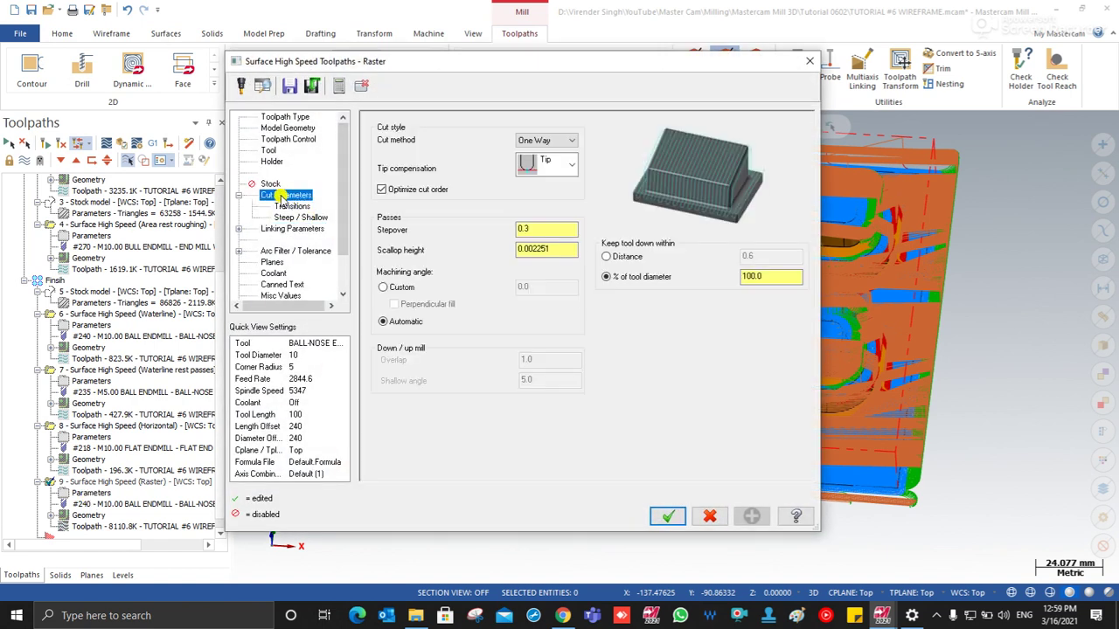
{"action": "left_click", "coordinate": [558, 141]}
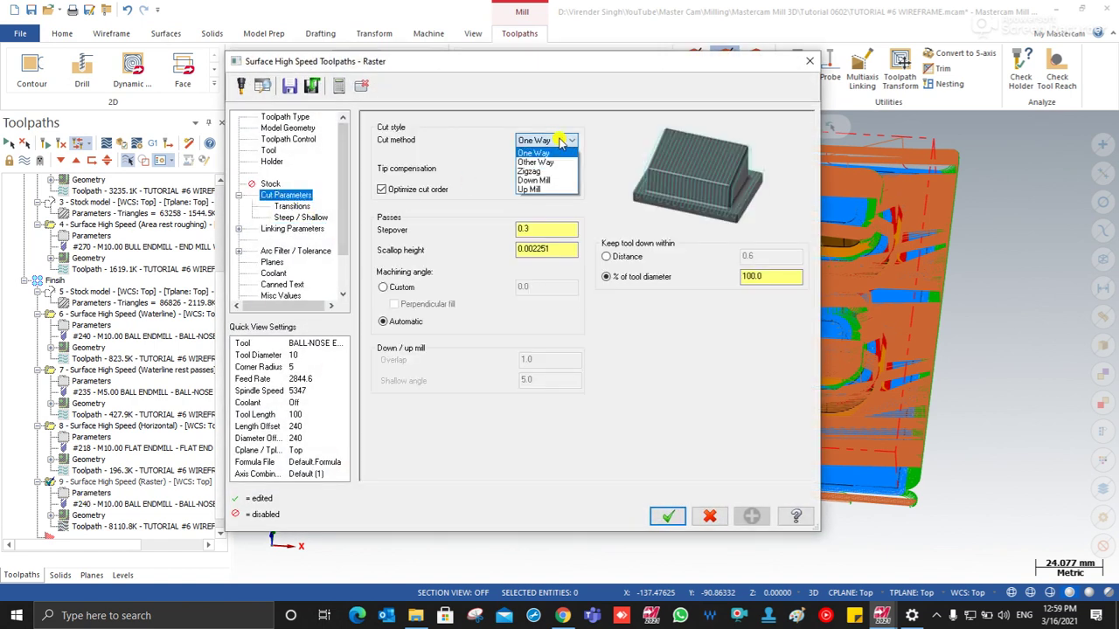
{"action": "left_click", "coordinate": [532, 171]}
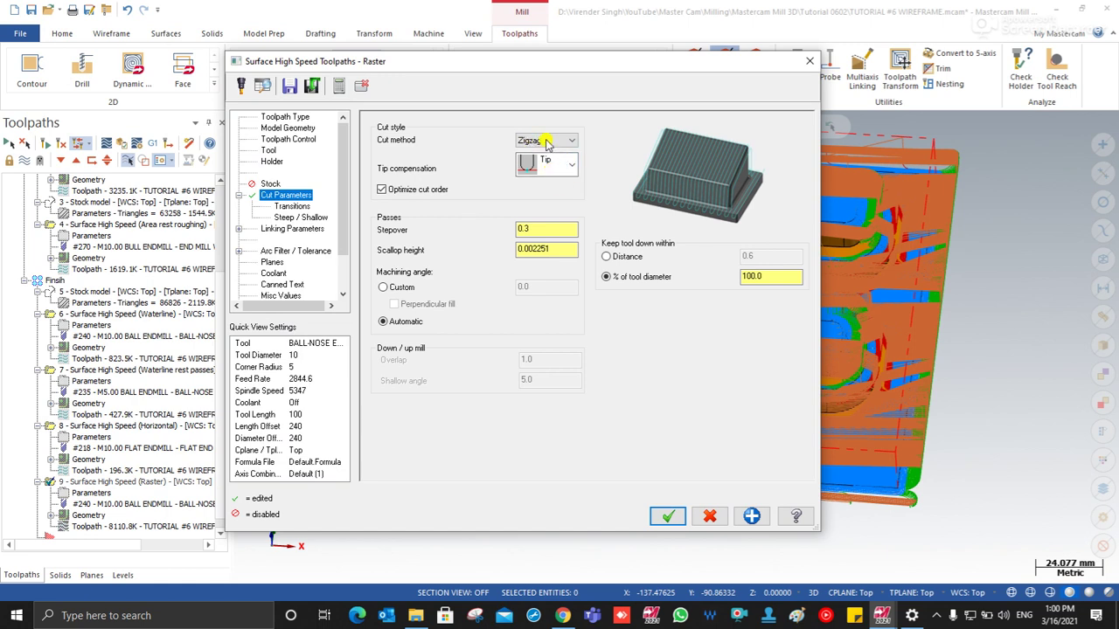
Set the raster operation's starting slope angle to 0.01 to exclude flat areas and regenerate its toolpath.
{"action": "left_click", "coordinate": [298, 218]}
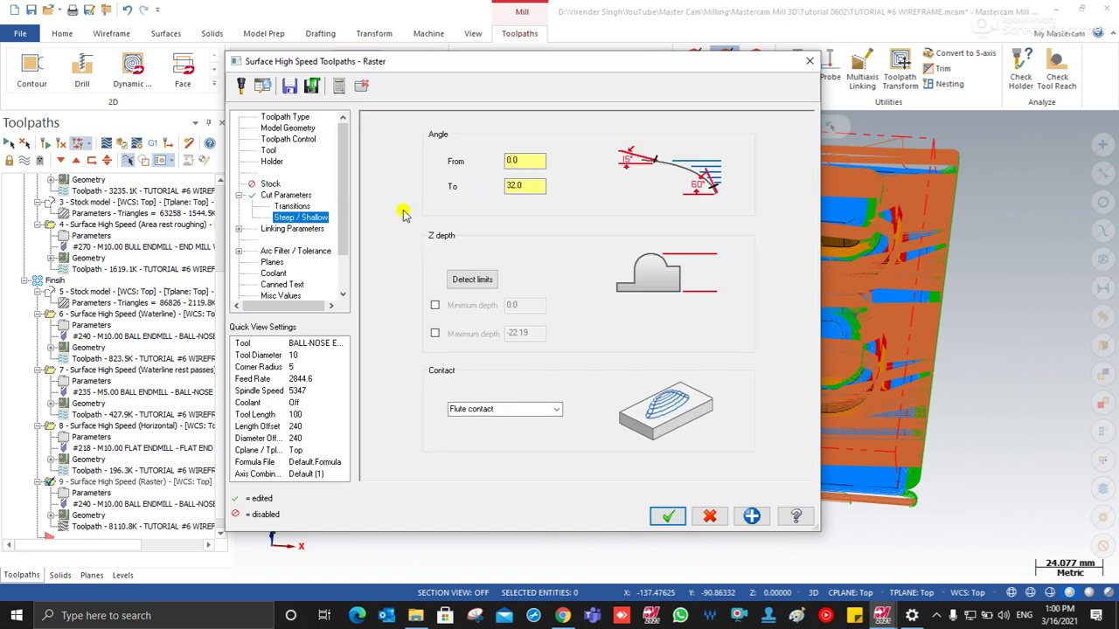
{"action": "double_click", "coordinate": [532, 166]}
{"action": "left_click", "coordinate": [666, 517]}
{"action": "left_click", "coordinate": [41, 143]}
{"action": "scroll", "coordinate": [454, 352], "scroll_direction": "down", "scroll_amount": 3}
{"action": "middle_click_drag", "start_coordinate": [454, 352], "coordinate": [489, 288]}
{"action": "scroll", "coordinate": [397, 294], "scroll_direction": "up", "scroll_amount": 1}
{"action": "mouse_move", "coordinate": [398, 294]}
{"action": "middle_mouse_down"}
{"action": "mouse_move", "coordinate": [425, 264]}
{"action": "mouse_move", "coordinate": [470, 271]}
{"action": "mouse_move", "coordinate": [389, 262]}
{"action": "middle_mouse_up"}
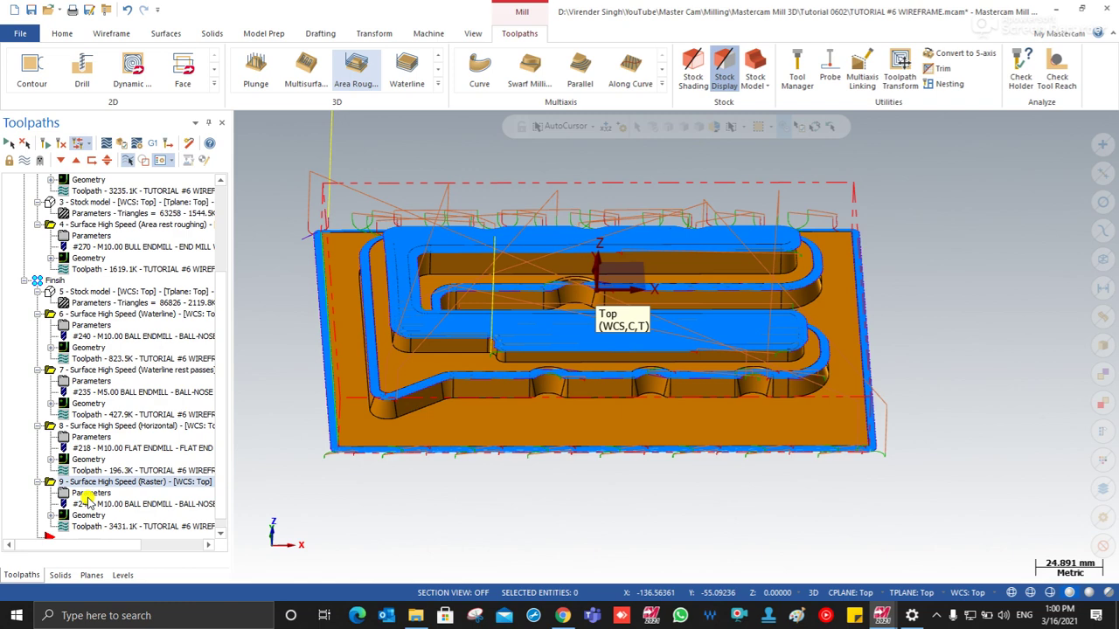
Enable a maximum depth of -22.19 for the raster operation and regenerate its toolpath.
{"action": "left_click", "coordinate": [87, 497]}
{"action": "left_click", "coordinate": [435, 335]}
{"action": "left_click", "coordinate": [668, 516]}
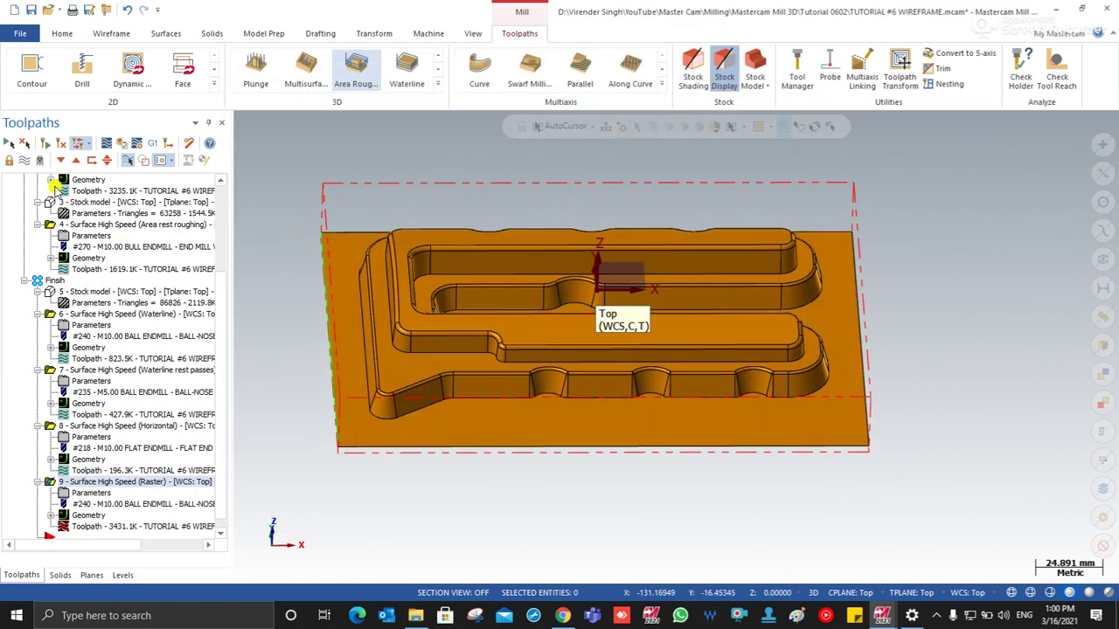
{"action": "left_click", "coordinate": [39, 145]}
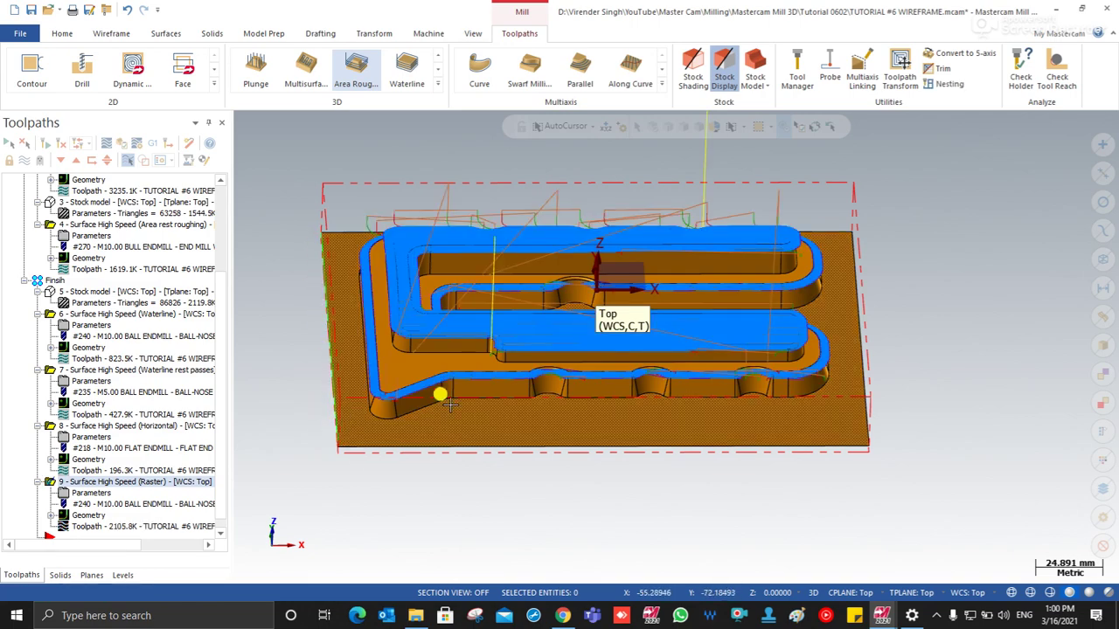
Examine the raster passes around the curved wall bump beside the central slot for uncut areas.
{"action": "scroll", "coordinate": [524, 310], "scroll_direction": "up", "scroll_amount": 3}
{"action": "mouse_move", "coordinate": [534, 321]}
{"action": "middle_mouse_down"}
{"action": "mouse_move", "coordinate": [538, 352]}
{"action": "mouse_move", "coordinate": [468, 334]}
{"action": "mouse_move", "coordinate": [457, 355]}
{"action": "mouse_move", "coordinate": [485, 355]}
{"action": "mouse_move", "coordinate": [460, 368]}
{"action": "mouse_move", "coordinate": [570, 271]}
{"action": "middle_mouse_up"}
{"action": "scroll", "coordinate": [570, 271], "scroll_direction": "up", "scroll_amount": 4}
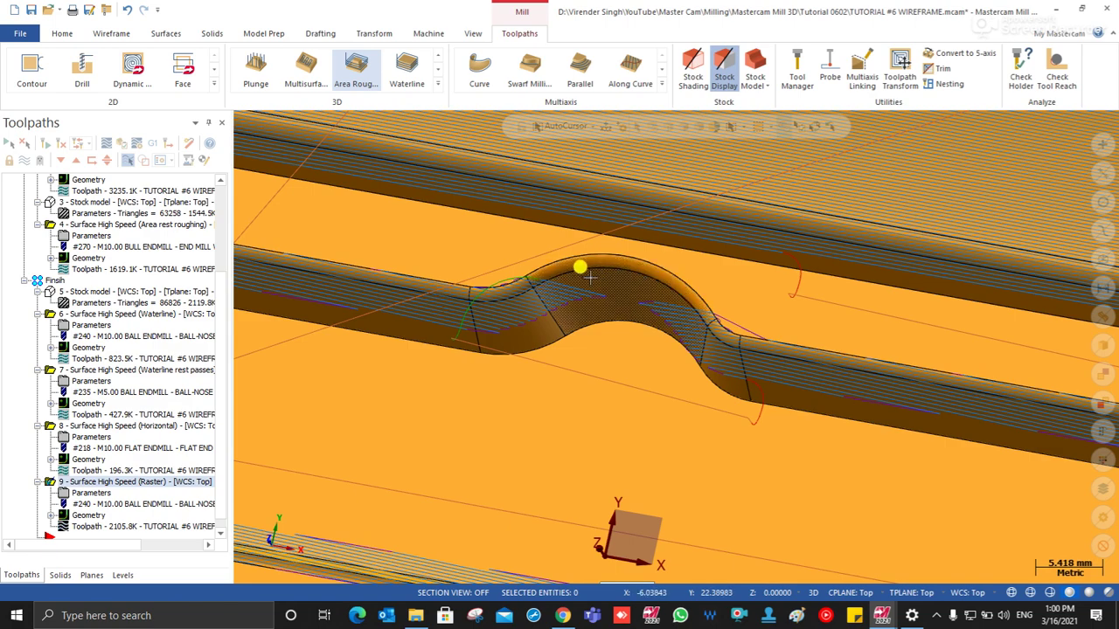
{"action": "scroll", "coordinate": [589, 305], "scroll_direction": "down", "scroll_amount": 1}
{"action": "middle_click_drag", "start_coordinate": [591, 309], "coordinate": [640, 308]}
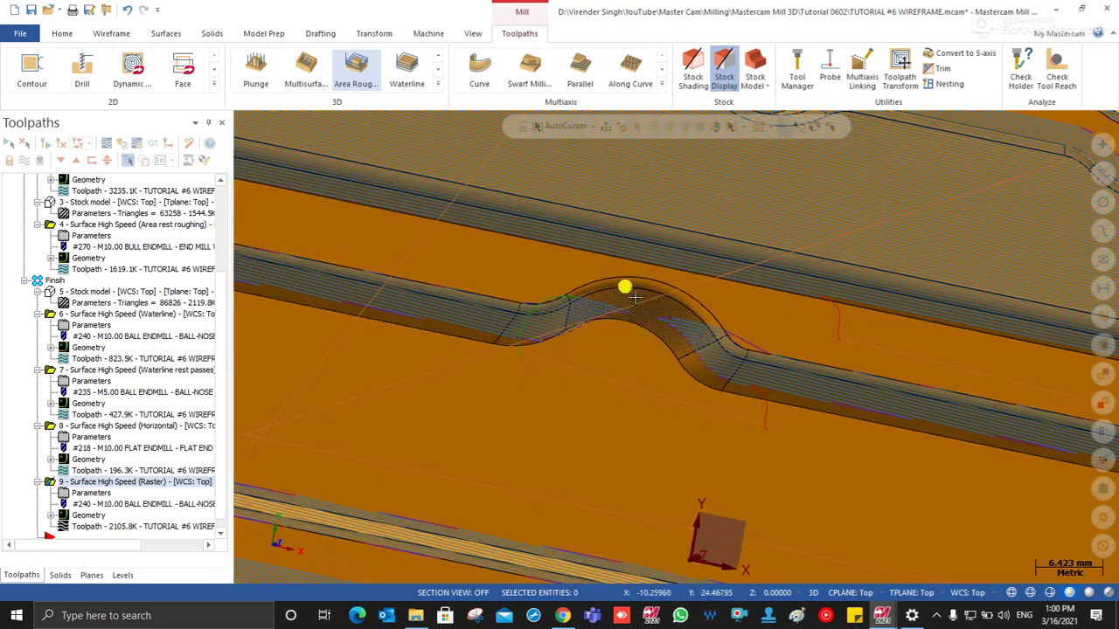
{"action": "scroll", "coordinate": [579, 277], "scroll_direction": "up", "scroll_amount": 1}
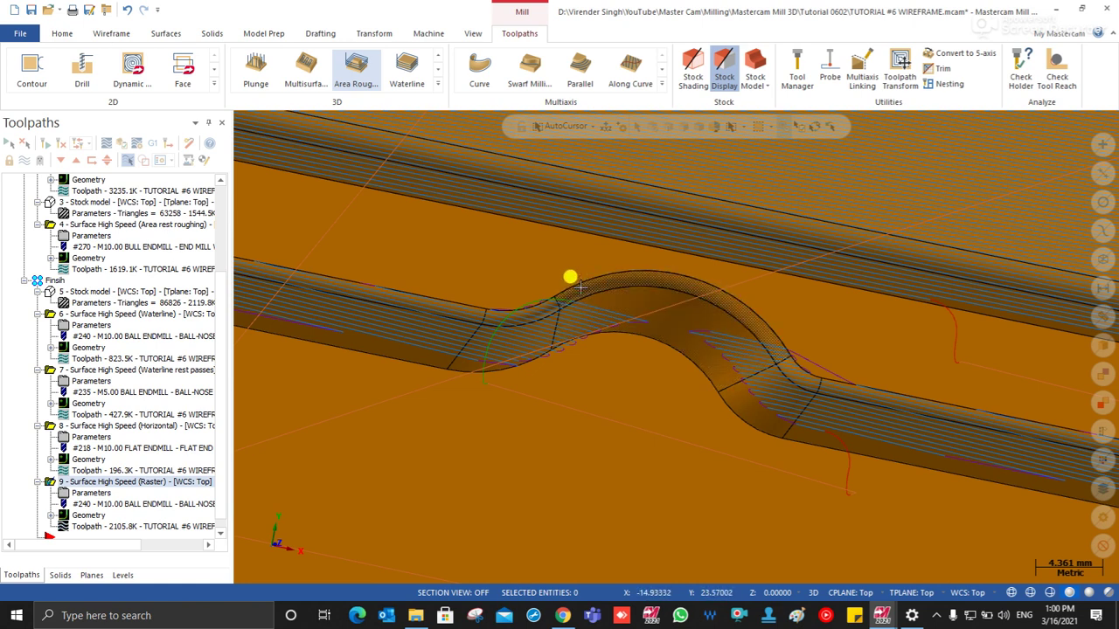
{"action": "scroll", "coordinate": [690, 297], "scroll_direction": "down", "scroll_amount": 2}
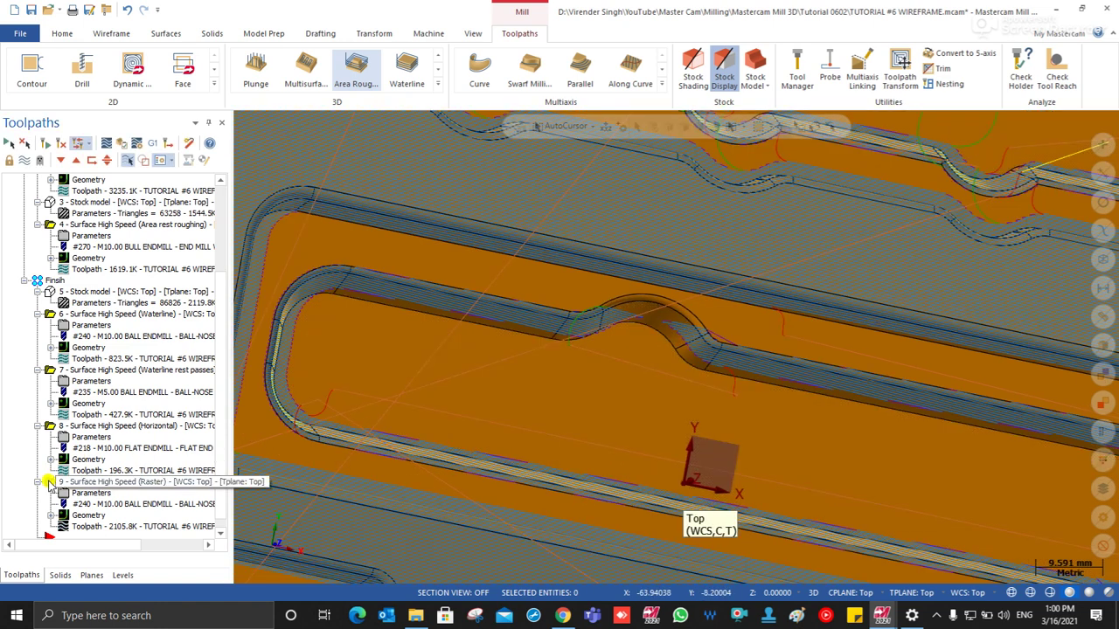
Duplicate the raster operation and assign the 5 mm ball-nose end mill (tool 235) to the copy.
{"action": "key", "text": "ctrl+v"}
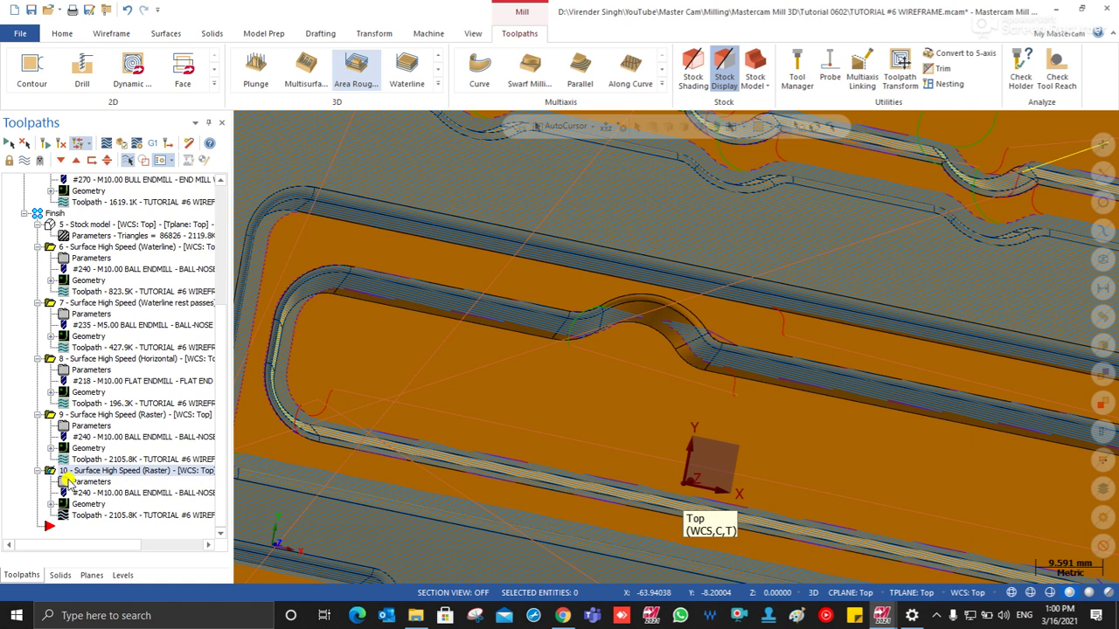
{"action": "left_click", "coordinate": [64, 481]}
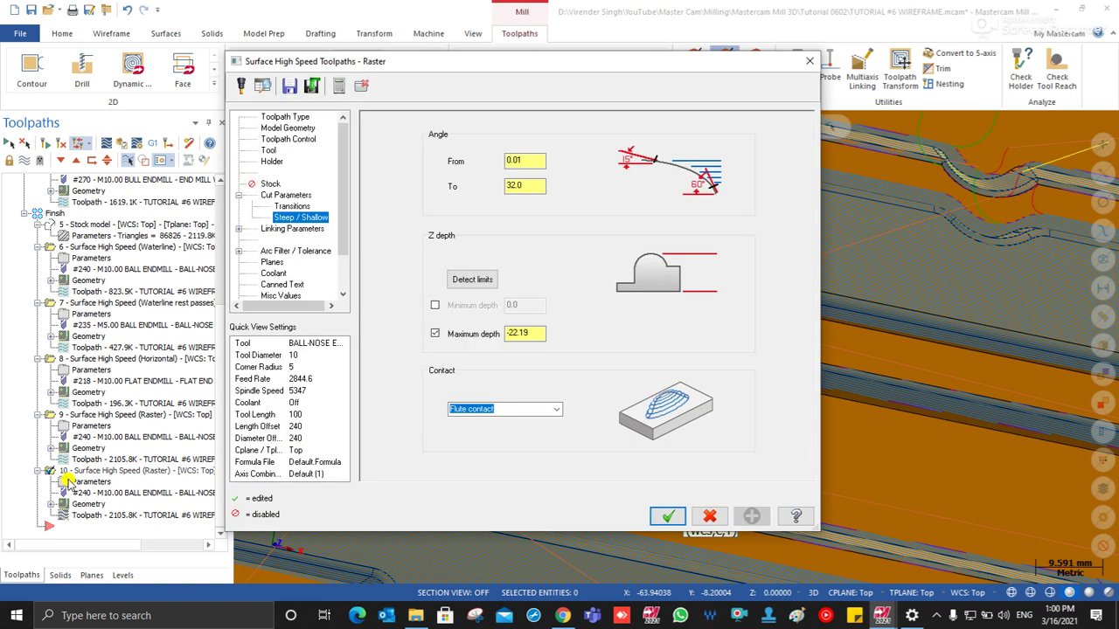
{"action": "left_click", "coordinate": [283, 128]}
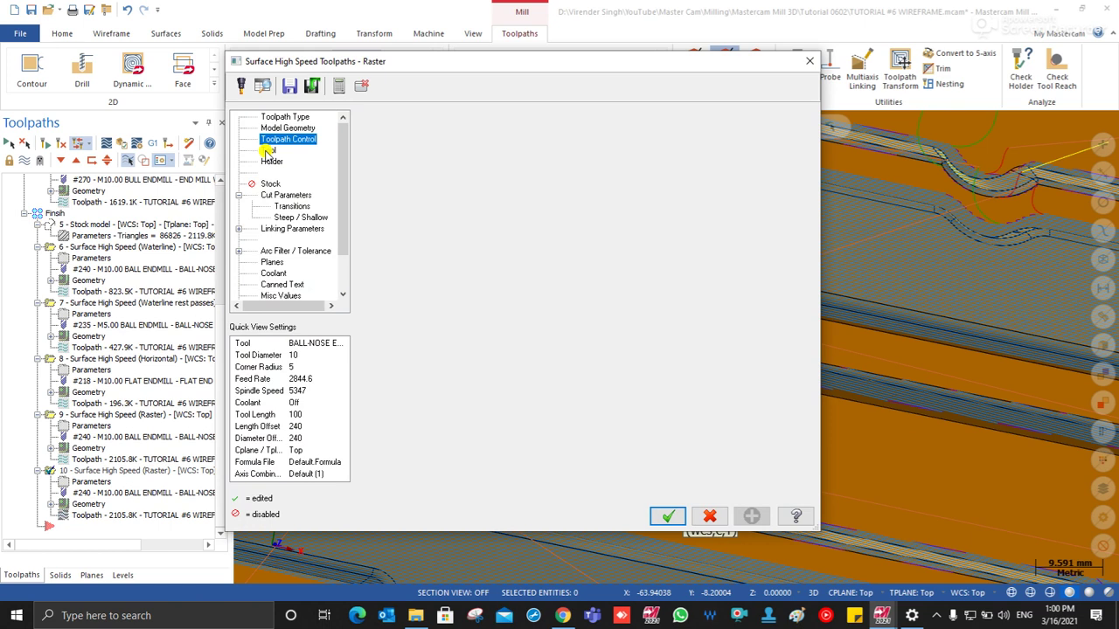
{"action": "left_click", "coordinate": [268, 150]}
{"action": "left_click", "coordinate": [496, 167]}
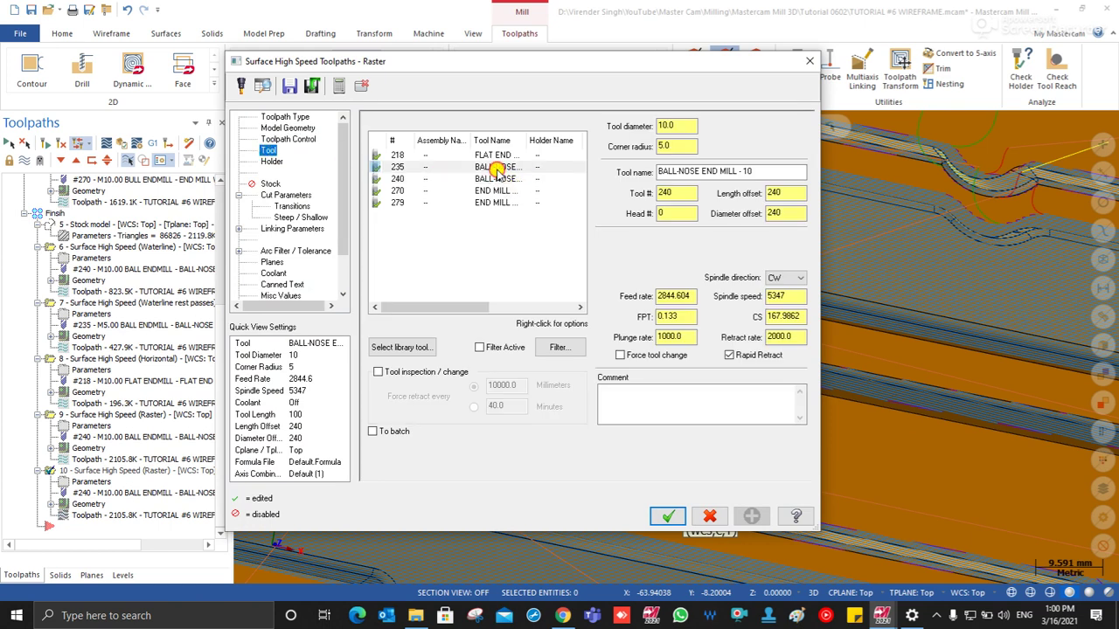
Trim the copied raster operation to the stock left by a 10 mm roughing tool with a 5 mm corner radius.
{"action": "left_click", "coordinate": [289, 184]}
{"action": "left_click", "coordinate": [379, 124]}
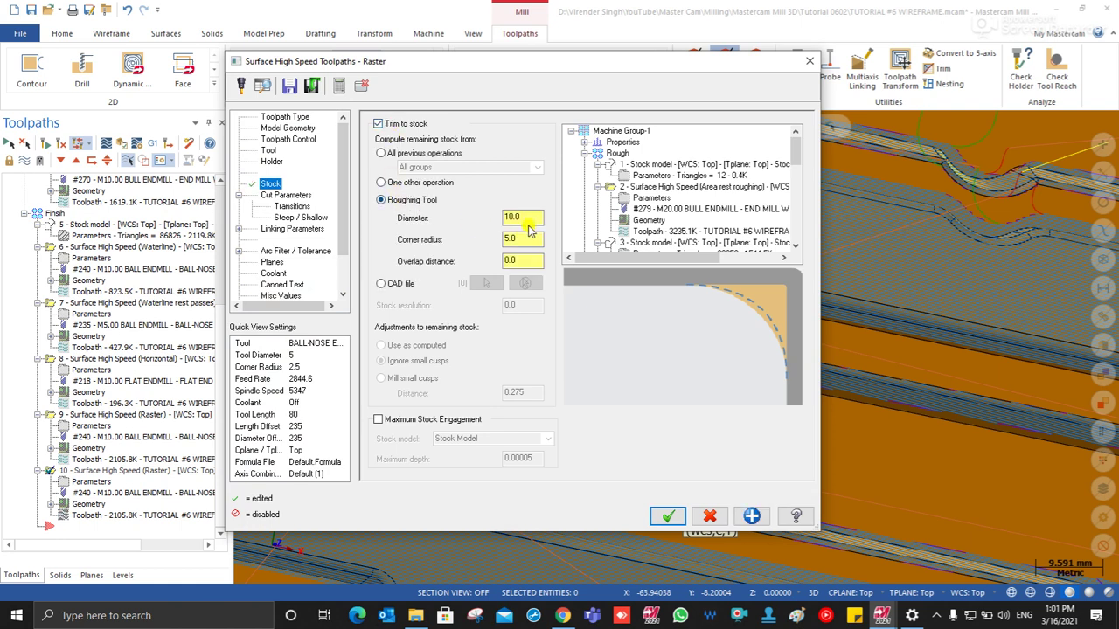
{"action": "key", "text": "Tab"}
{"action": "key", "text": "Tab"}
Change the rest raster's stepover, keep the tool down within 100% of its diameter, and regenerate the toolpath.
{"action": "left_click", "coordinate": [284, 196]}
{"action": "double_click", "coordinate": [534, 229]}
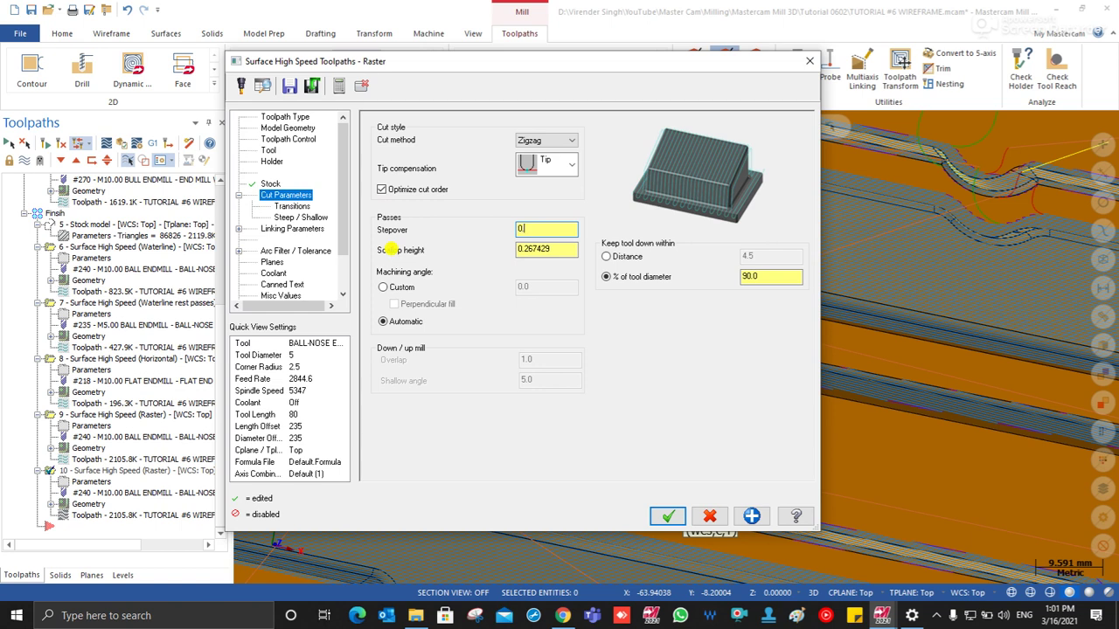
{"action": "double_click", "coordinate": [753, 276]}
{"action": "type", "text": "100"}
{"action": "left_click", "coordinate": [292, 206]}
{"action": "left_click", "coordinate": [298, 217]}
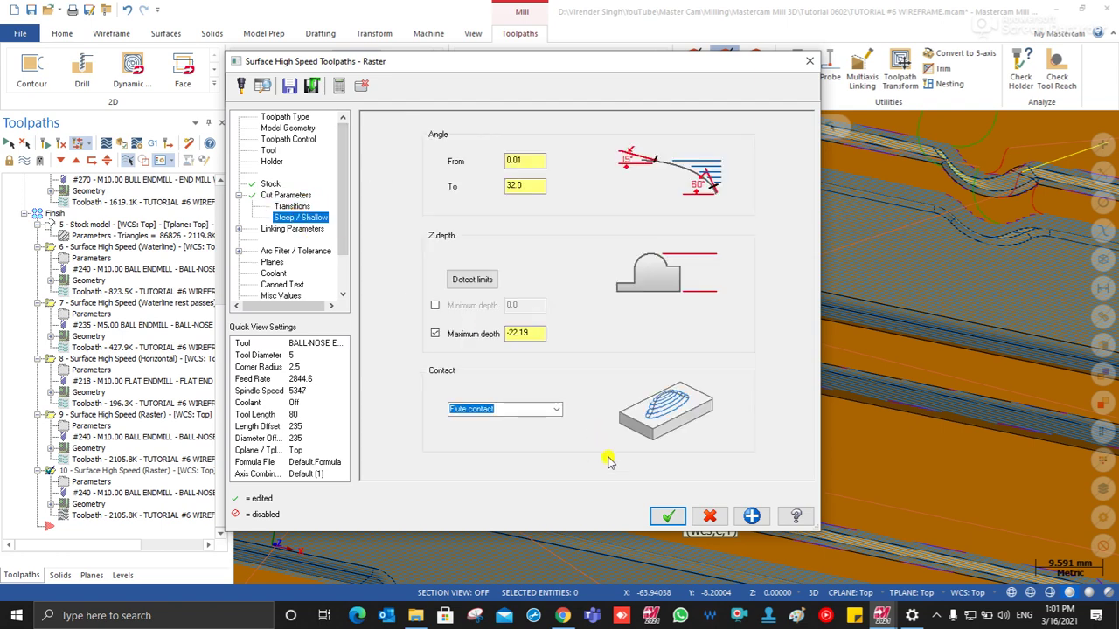
{"action": "left_click", "coordinate": [668, 516]}
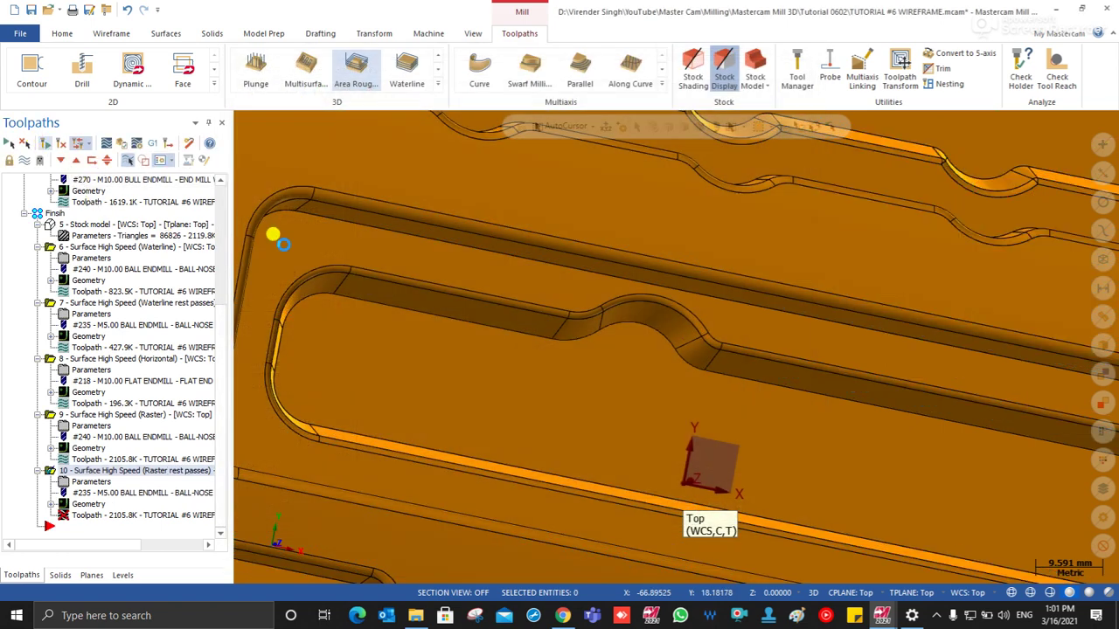
Select all operations and launch their stock verification in Mastercam Simulator.
{"action": "scroll", "coordinate": [527, 337], "scroll_direction": "down", "scroll_amount": 3}
{"action": "middle_click_drag", "start_coordinate": [527, 337], "coordinate": [557, 323]}
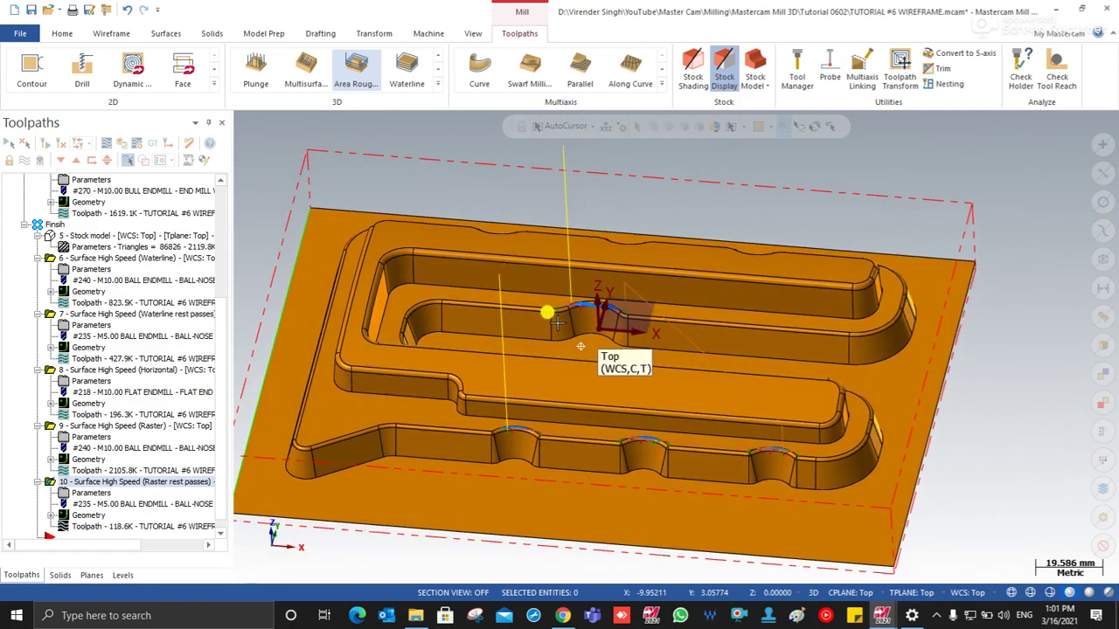
{"action": "scroll", "coordinate": [520, 428], "scroll_direction": "up", "scroll_amount": 3}
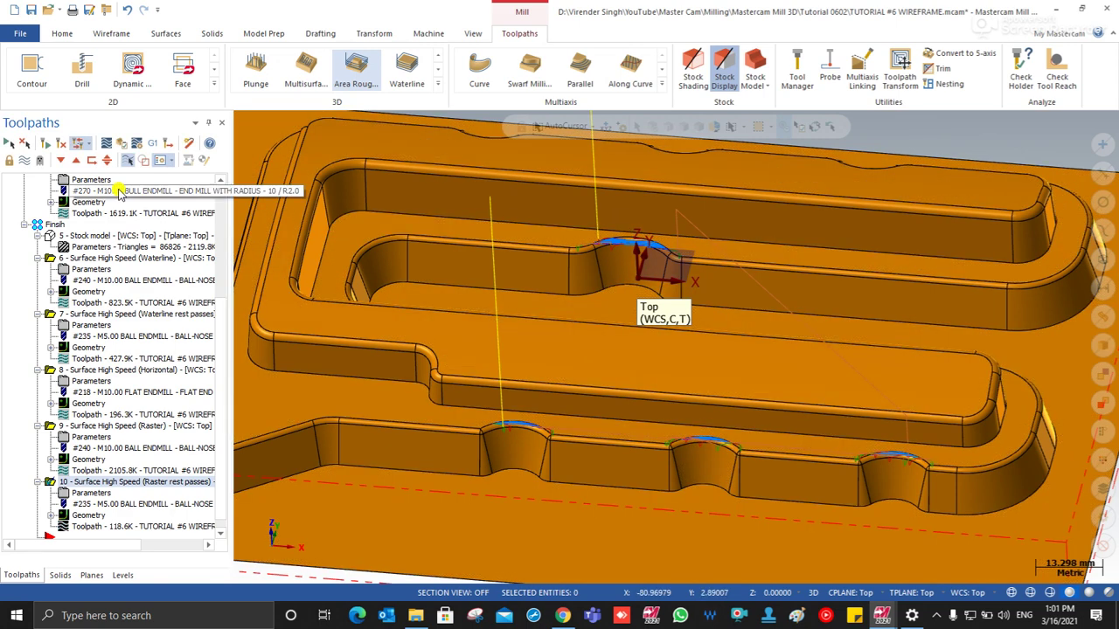
{"action": "scroll", "coordinate": [407, 291], "scroll_direction": "down", "scroll_amount": 2}
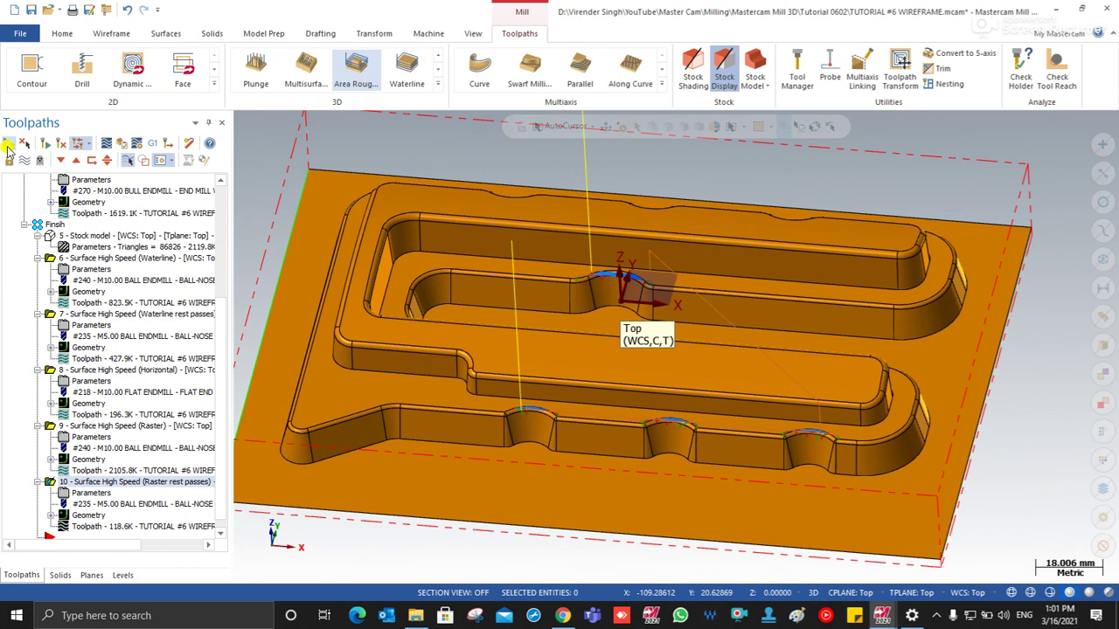
{"action": "left_click", "coordinate": [7, 145]}
{"action": "left_click", "coordinate": [127, 144]}
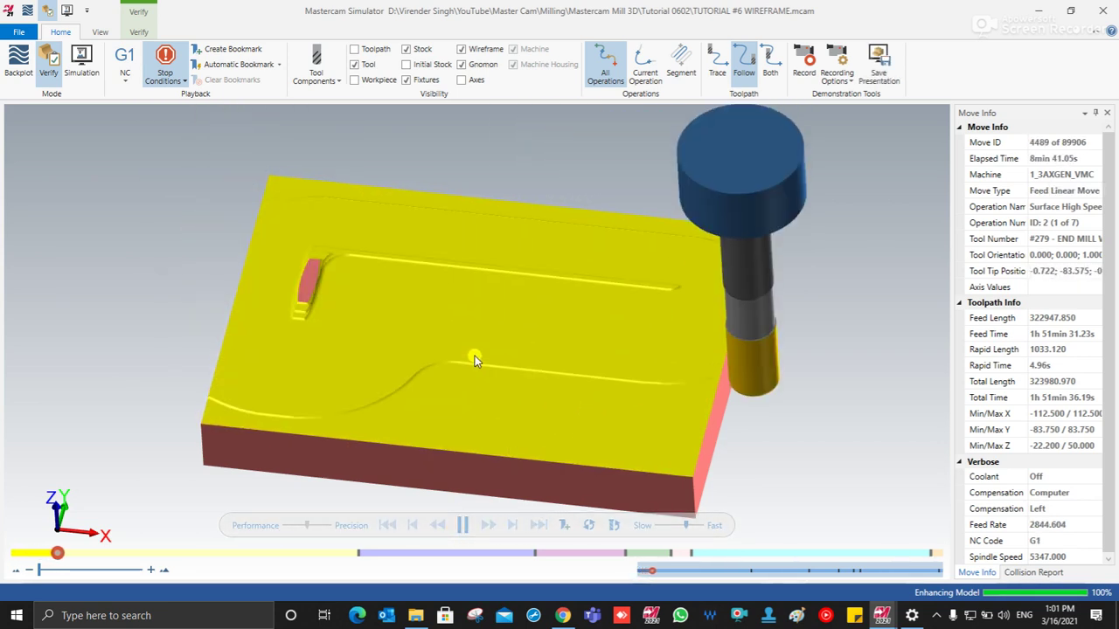
Run the simulation through both area roughing operations and the waterline finishing operation.
{"action": "mouse_move", "coordinate": [478, 350]}
{"action": "left_mouse_down"}
{"action": "mouse_move", "coordinate": [461, 331]}
{"action": "mouse_move", "coordinate": [464, 425]}
{"action": "mouse_move", "coordinate": [425, 317]}
{"action": "mouse_move", "coordinate": [474, 429]}
{"action": "left_mouse_up"}
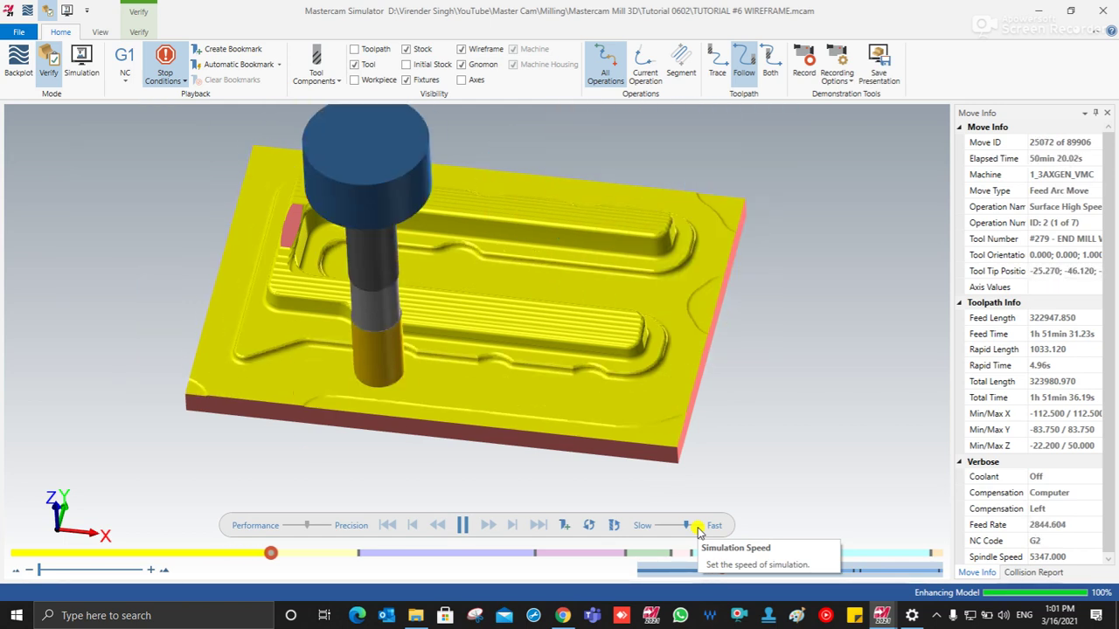
{"action": "left_click", "coordinate": [464, 524]}
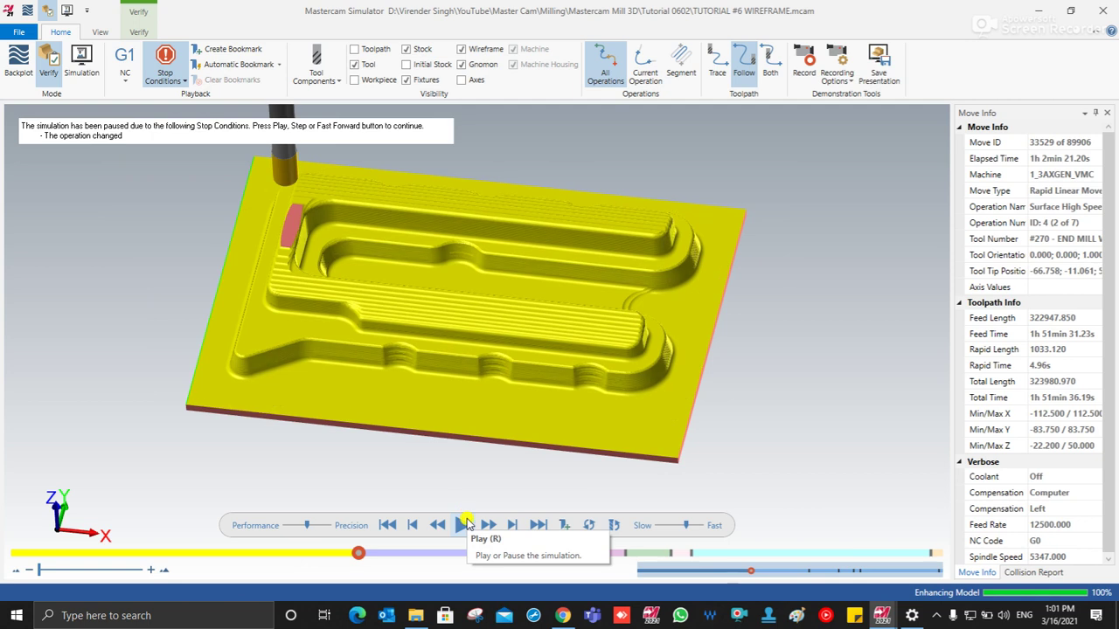
{"action": "left_click", "coordinate": [464, 524]}
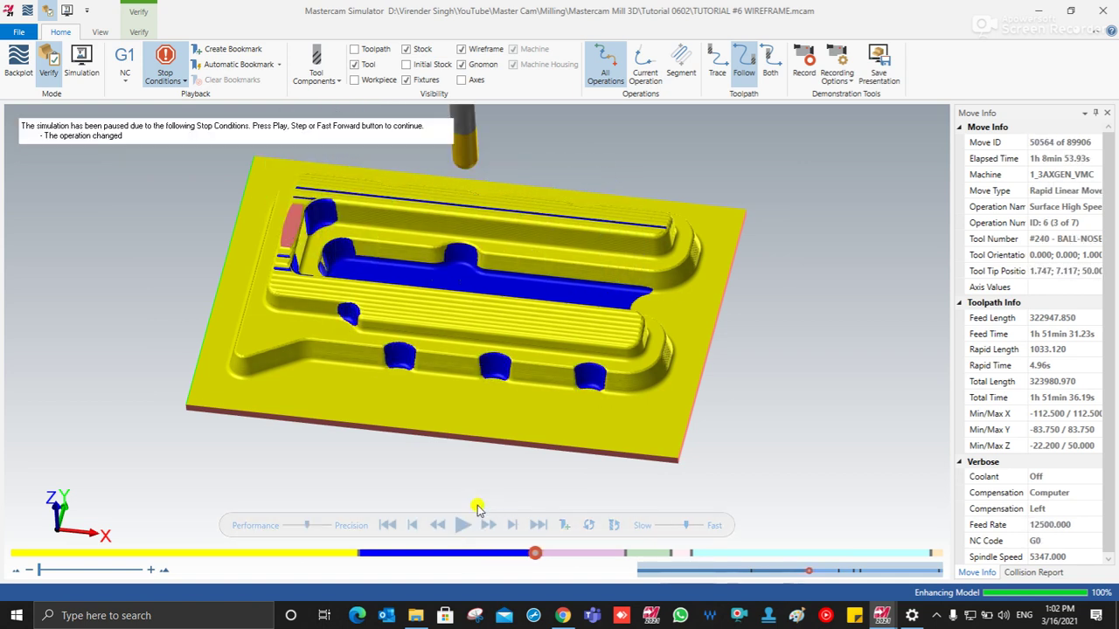
{"action": "left_click", "coordinate": [463, 525]}
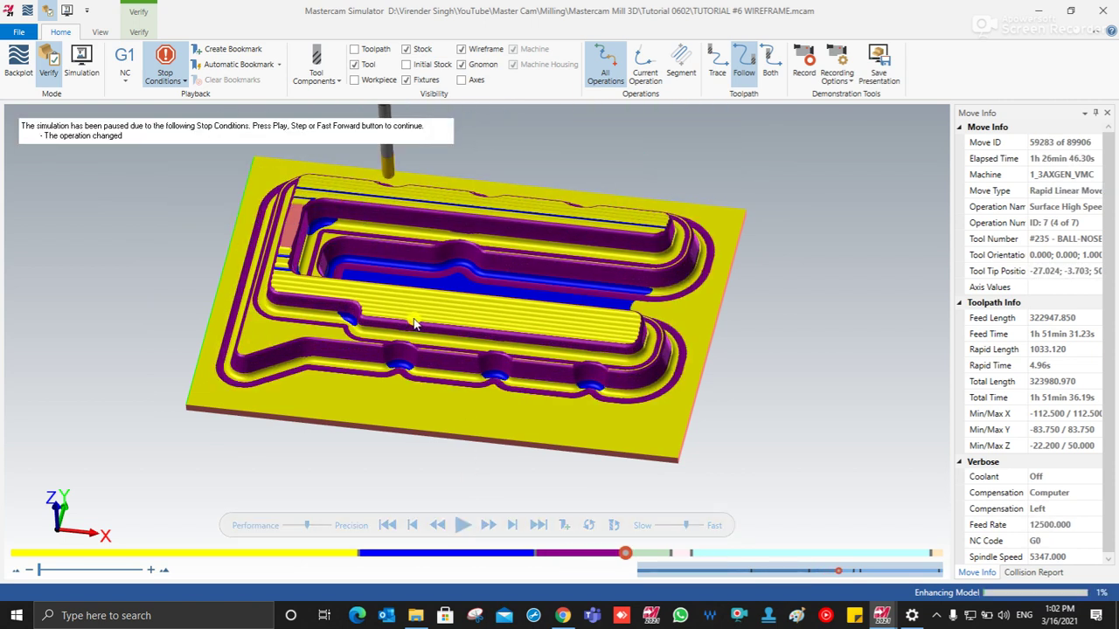
Inspect the fillets after the waterline finishing and simulate the 5 mm ball-nose waterline rest operation.
{"action": "scroll", "coordinate": [415, 323], "scroll_direction": "up", "scroll_amount": 2}
{"action": "middle_click_drag", "start_coordinate": [382, 429], "coordinate": [375, 357]}
{"action": "scroll", "coordinate": [381, 351], "scroll_direction": "up", "scroll_amount": 4}
{"action": "scroll", "coordinate": [384, 346], "scroll_direction": "up", "scroll_amount": 2}
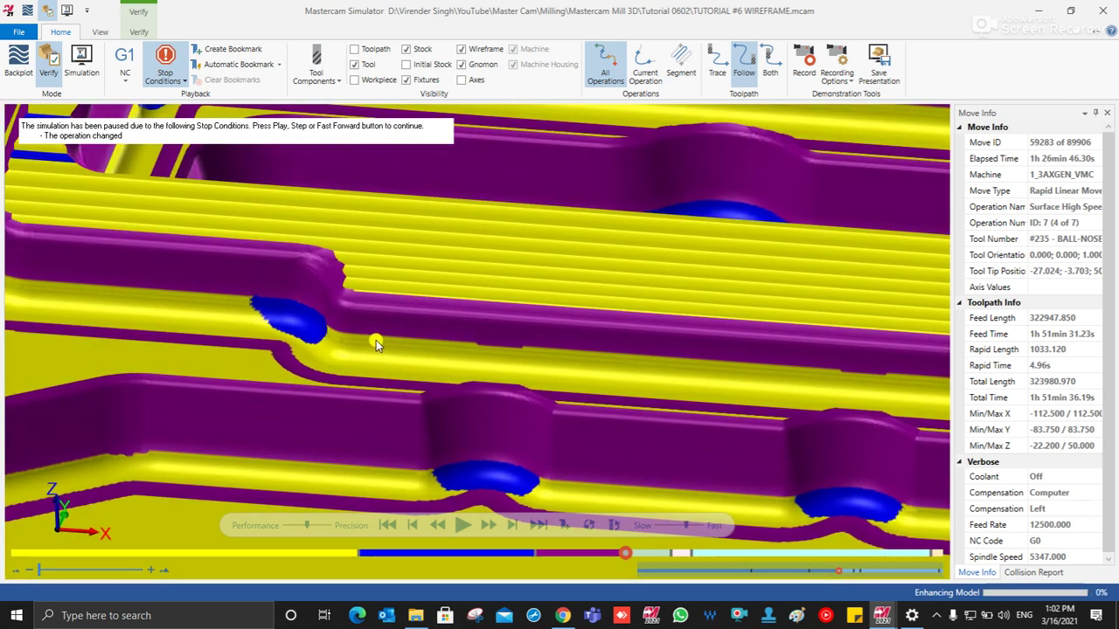
{"action": "scroll", "coordinate": [371, 352], "scroll_direction": "down", "scroll_amount": 6}
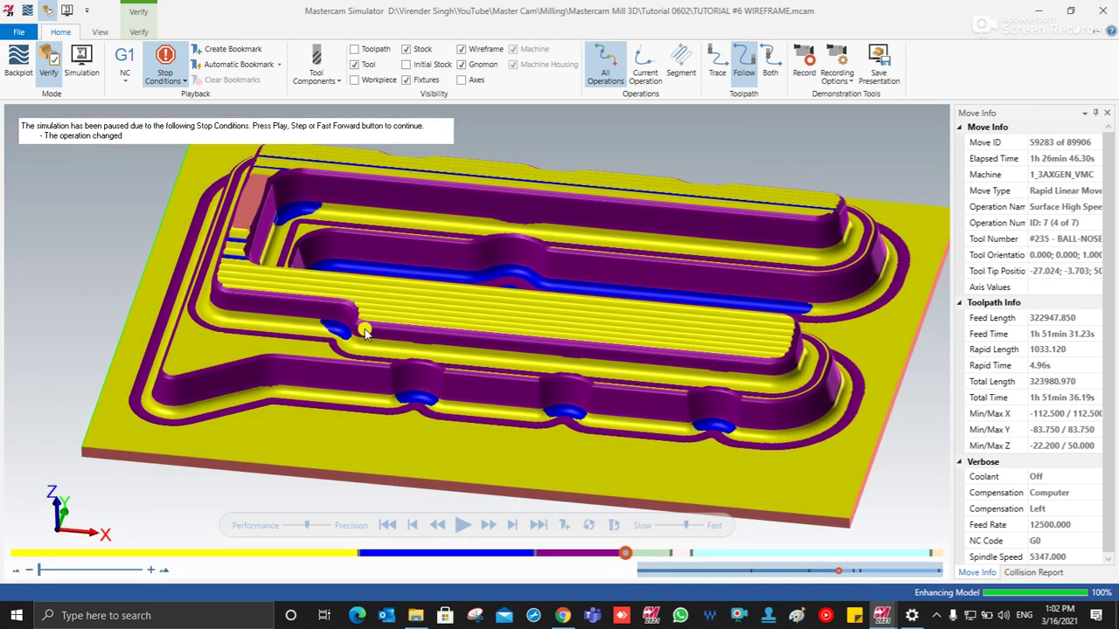
{"action": "scroll", "coordinate": [328, 331], "scroll_direction": "down", "scroll_amount": 1}
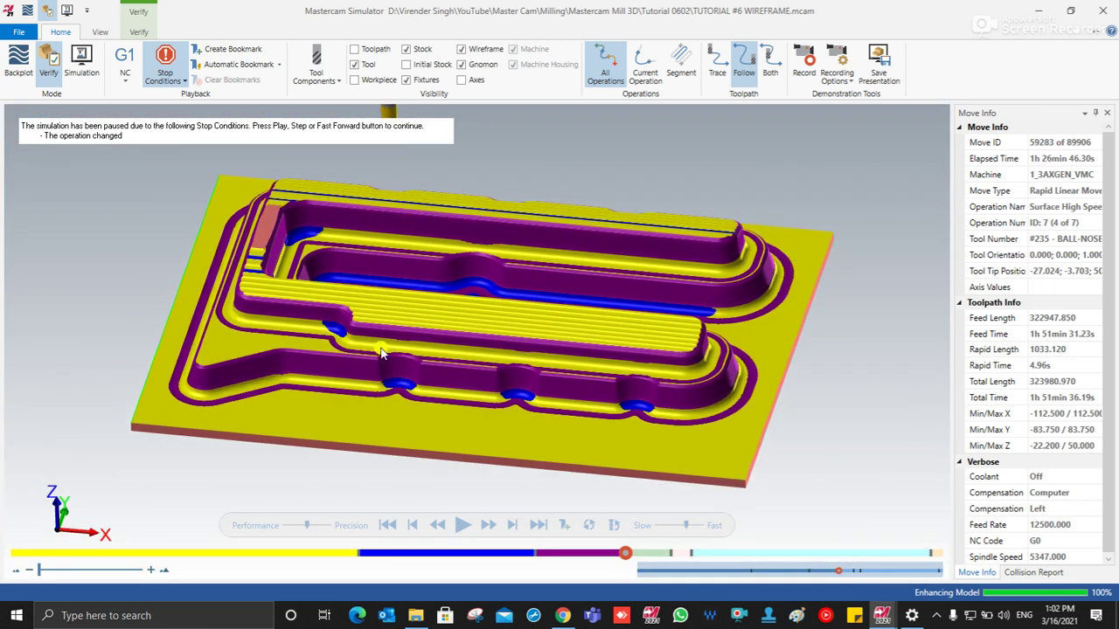
{"action": "left_click", "coordinate": [464, 525]}
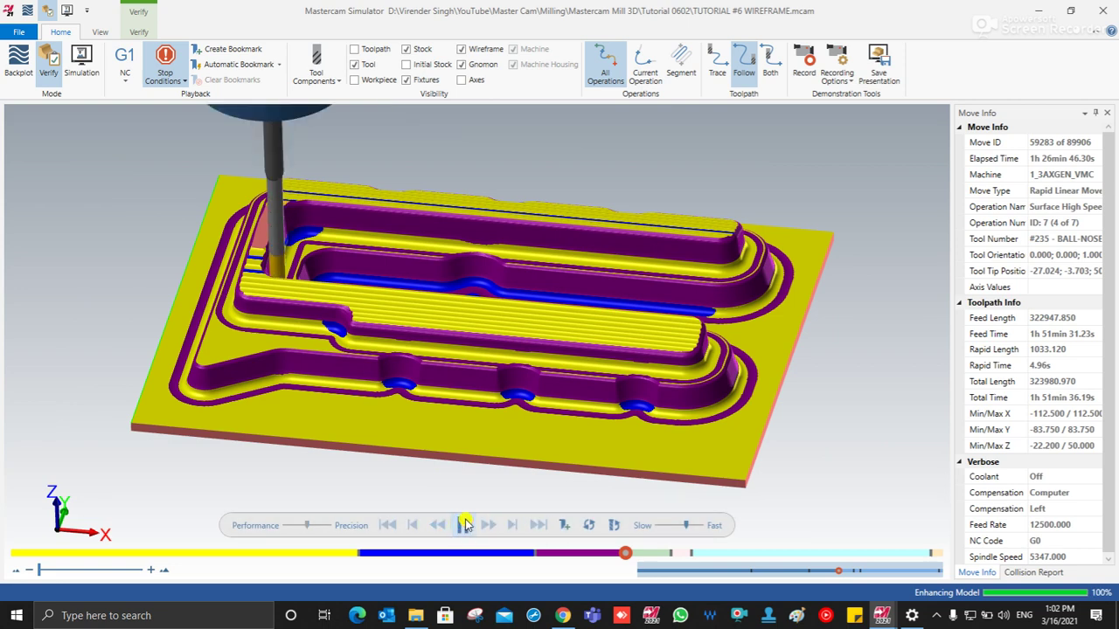
Examine the wall corners, bottom fillets and curved bumps after the waterline rest passes for leftover material.
{"action": "scroll", "coordinate": [367, 349], "scroll_direction": "up", "scroll_amount": 3}
{"action": "scroll", "coordinate": [369, 350], "scroll_direction": "up", "scroll_amount": 4}
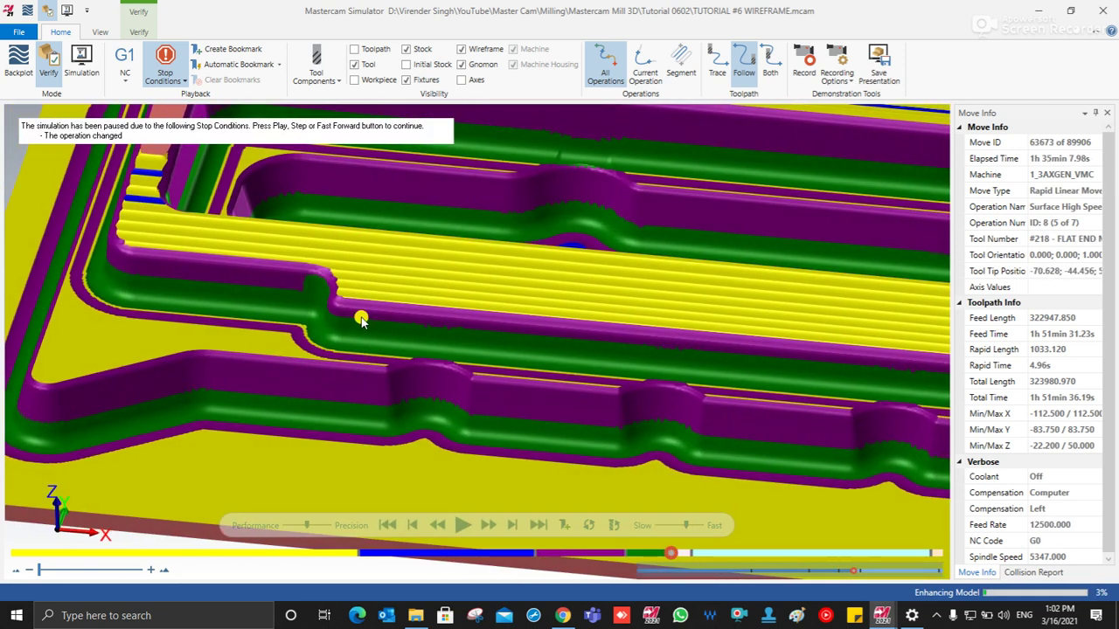
{"action": "scroll", "coordinate": [361, 321], "scroll_direction": "down", "scroll_amount": 5}
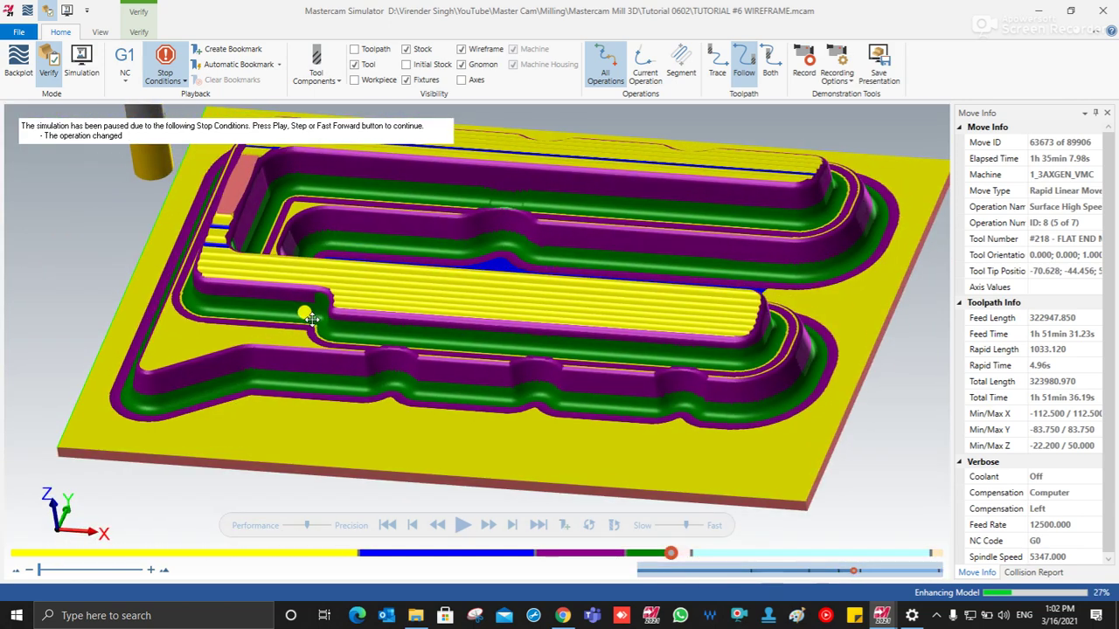
{"action": "middle_click_drag", "start_coordinate": [310, 318], "coordinate": [349, 342]}
{"action": "scroll", "coordinate": [350, 342], "scroll_direction": "up", "scroll_amount": 2}
{"action": "scroll", "coordinate": [350, 342], "scroll_direction": "down", "scroll_amount": 2}
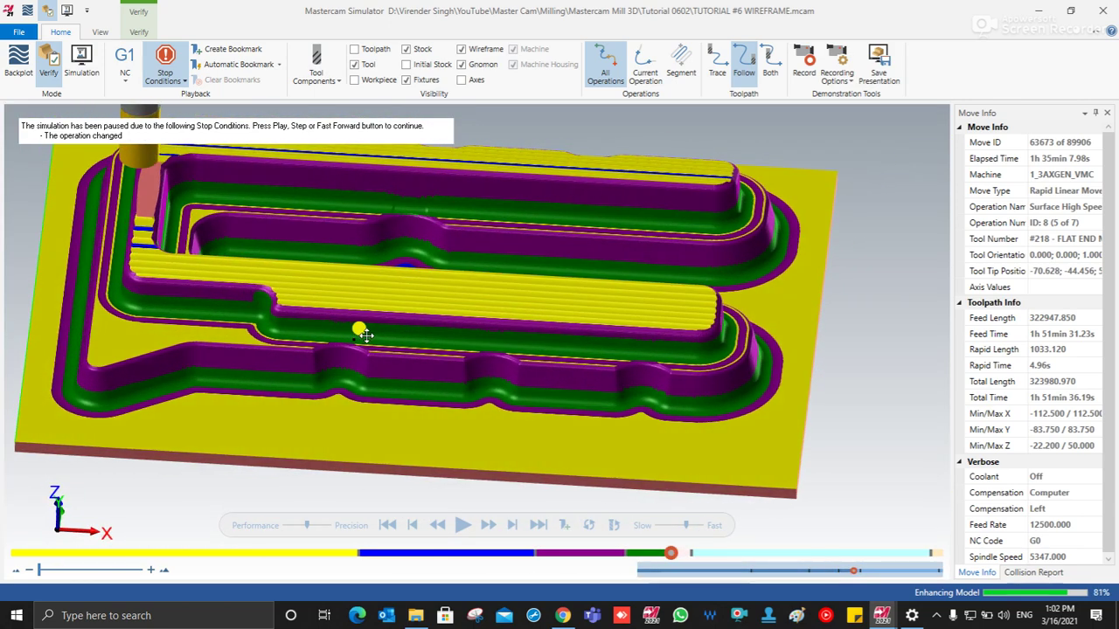
{"action": "scroll", "coordinate": [298, 319], "scroll_direction": "up", "scroll_amount": 3}
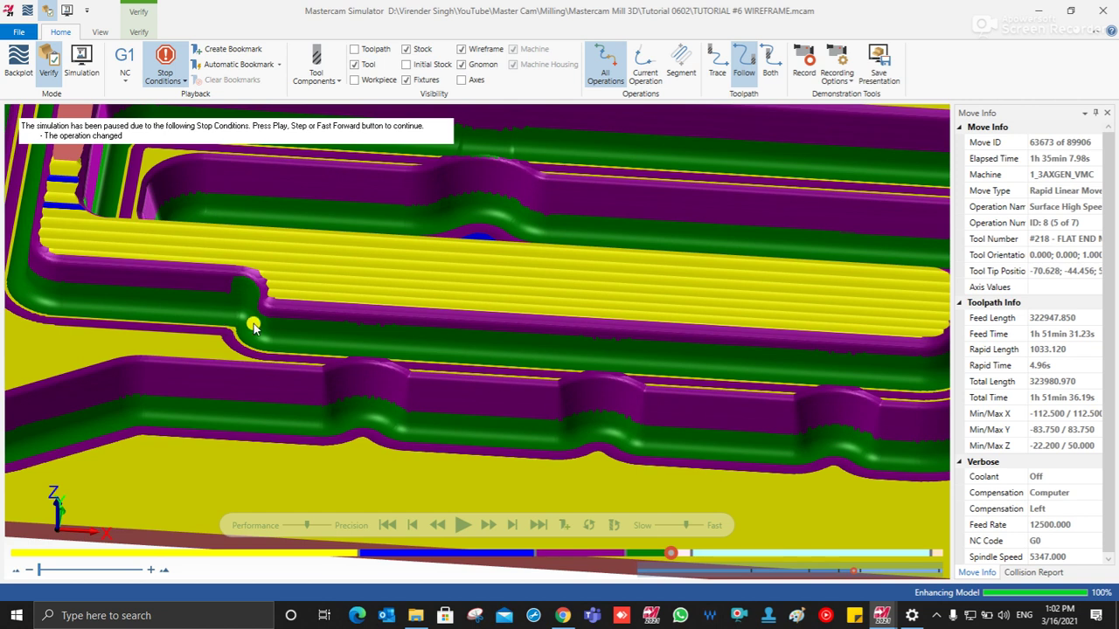
{"action": "scroll", "coordinate": [341, 344], "scroll_direction": "down", "scroll_amount": 3}
{"action": "scroll", "coordinate": [236, 352], "scroll_direction": "down", "scroll_amount": 2}
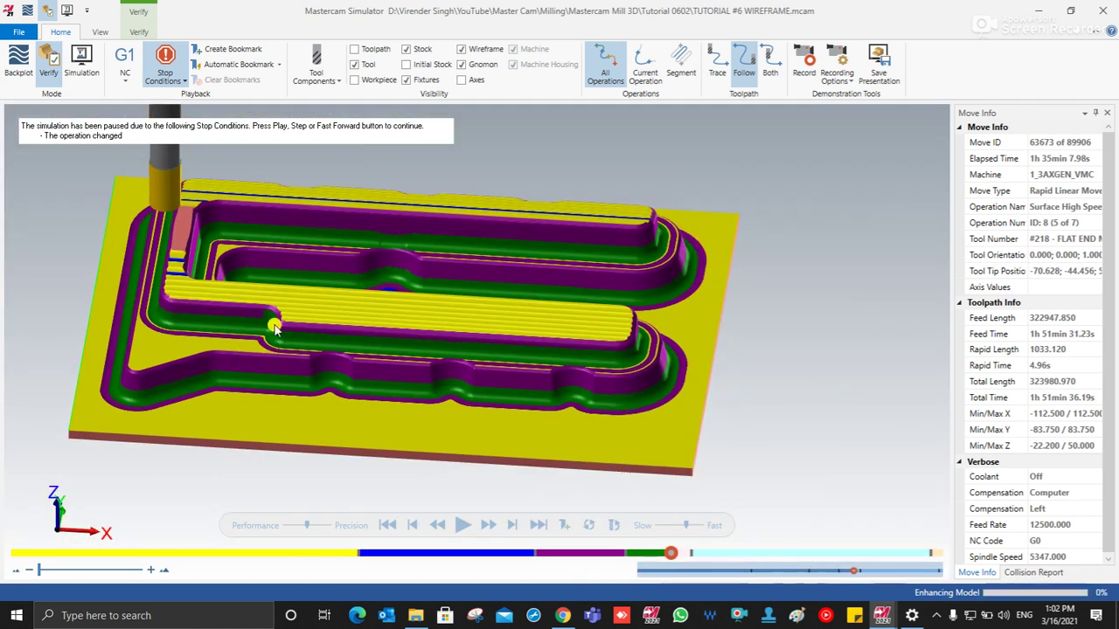
{"action": "scroll", "coordinate": [290, 340], "scroll_direction": "up", "scroll_amount": 5}
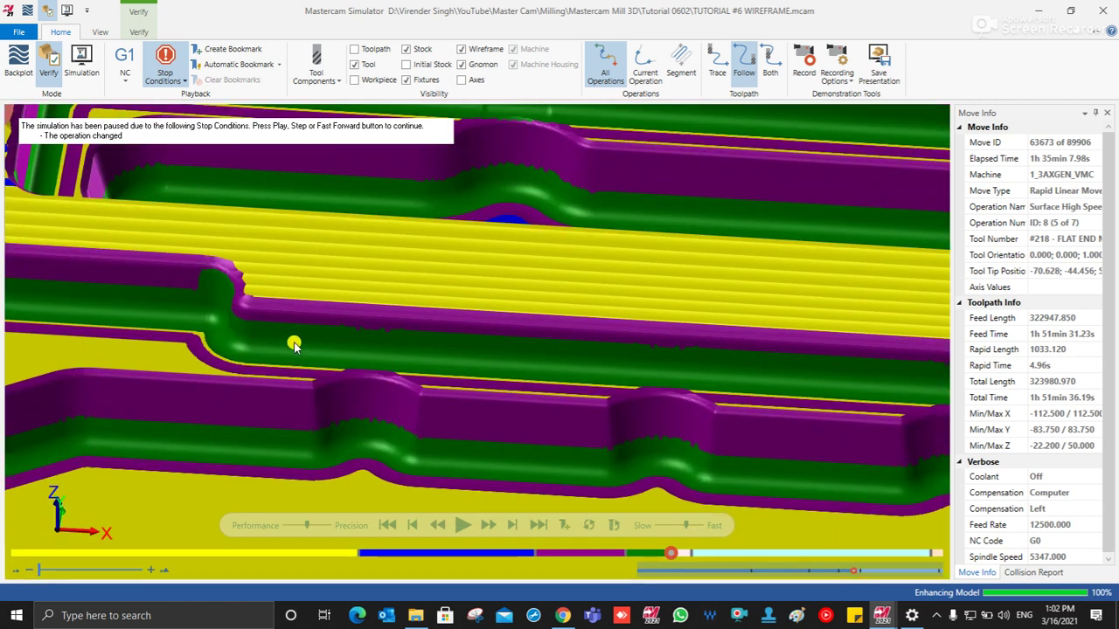
{"action": "scroll", "coordinate": [255, 340], "scroll_direction": "down", "scroll_amount": 4}
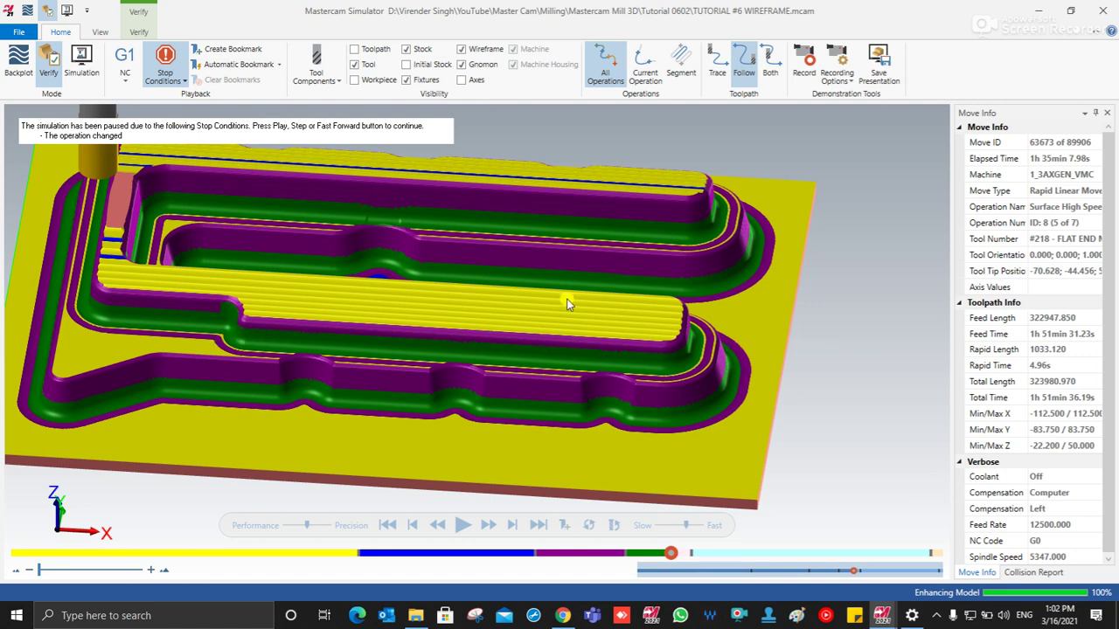
Simulate the horizontal area operation with the flat end mill and inspect the finished floors beside the walls.
{"action": "left_click", "coordinate": [460, 525]}
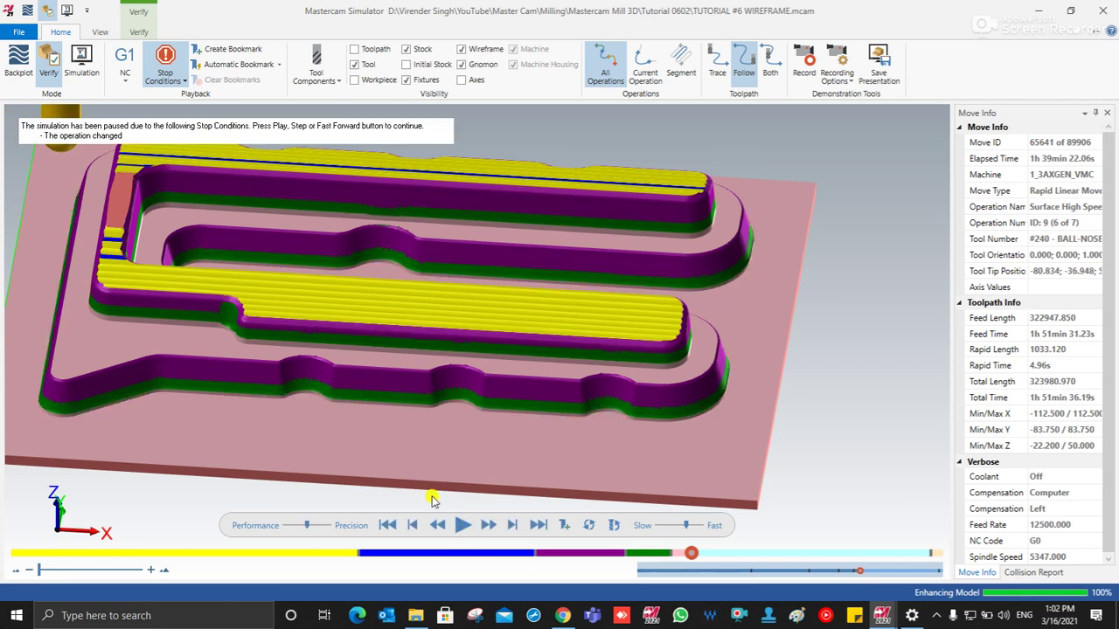
{"action": "scroll", "coordinate": [320, 357], "scroll_direction": "up", "scroll_amount": 5}
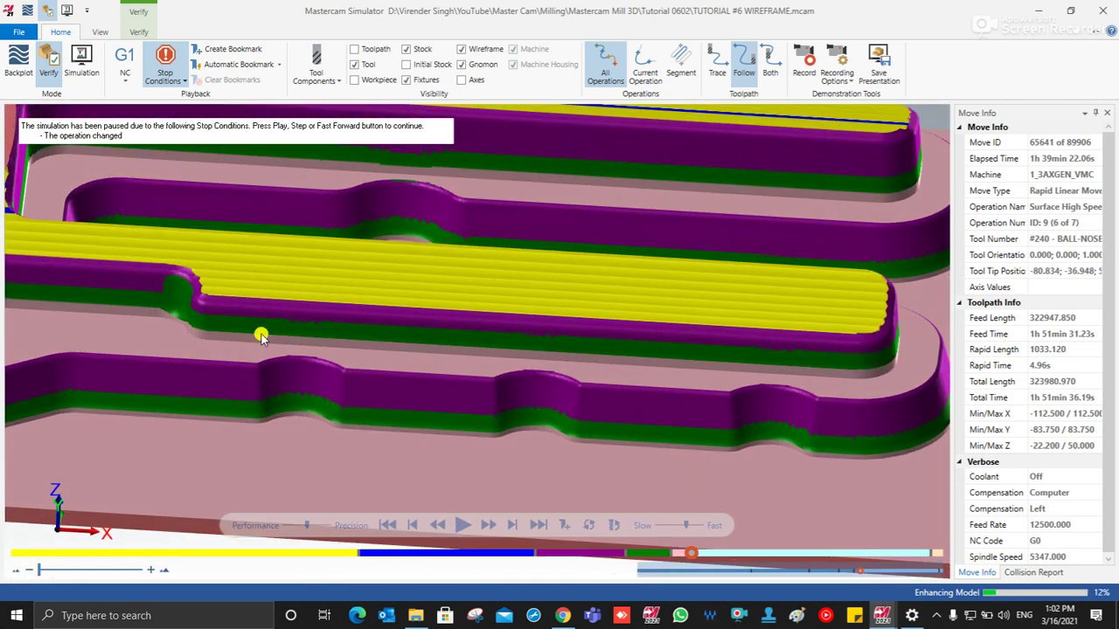
{"action": "middle_click_drag", "start_coordinate": [261, 336], "coordinate": [207, 324]}
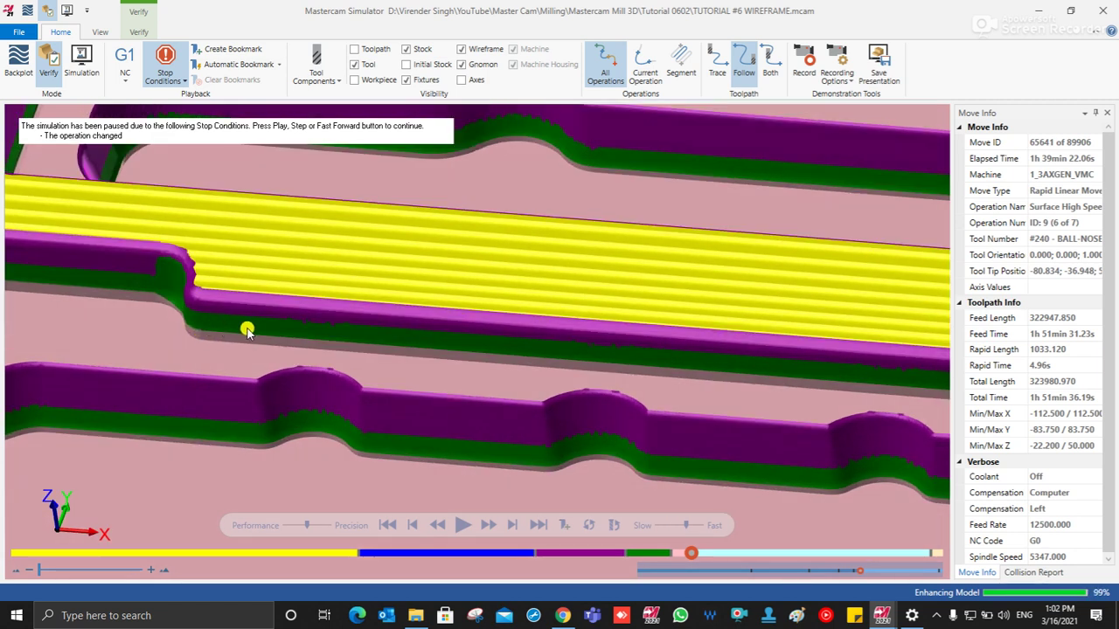
{"action": "scroll", "coordinate": [247, 329], "scroll_direction": "down", "scroll_amount": 4}
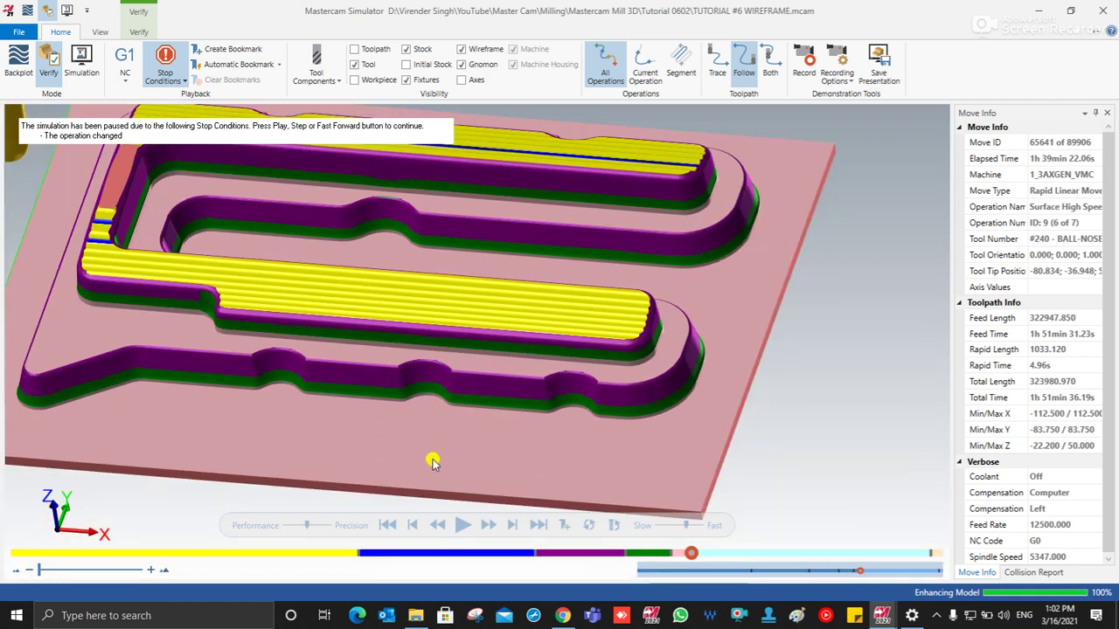
Simulate the 10 mm ball-nose raster finishing of the shallow upper surfaces.
{"action": "left_click", "coordinate": [463, 524]}
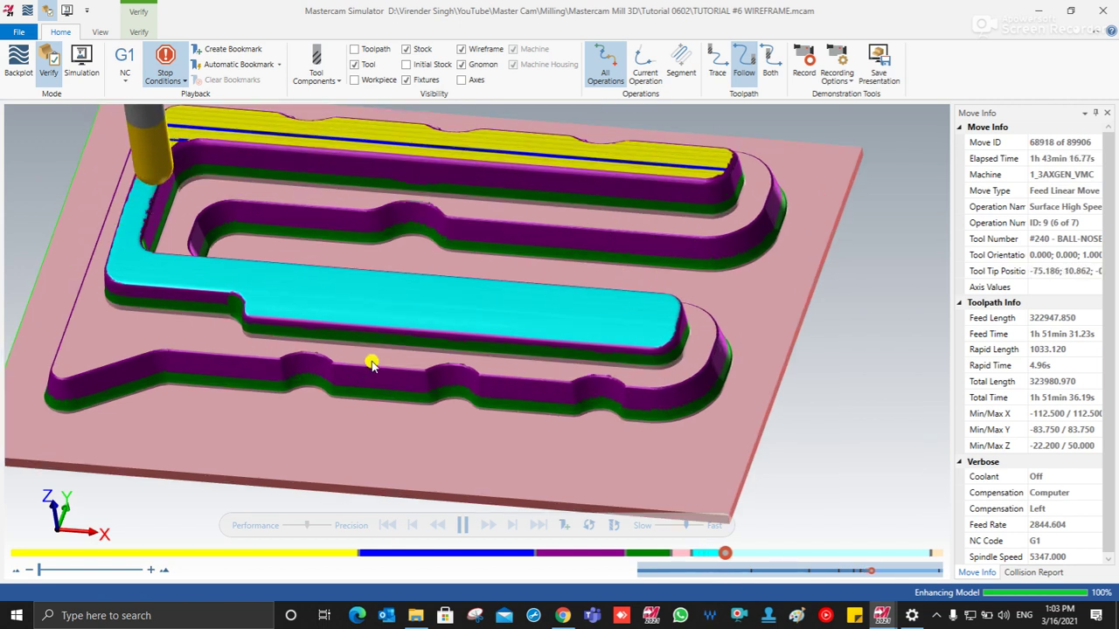
{"action": "scroll", "coordinate": [372, 389], "scroll_direction": "down", "scroll_amount": 3}
{"action": "scroll", "coordinate": [380, 392], "scroll_direction": "down", "scroll_amount": 1}
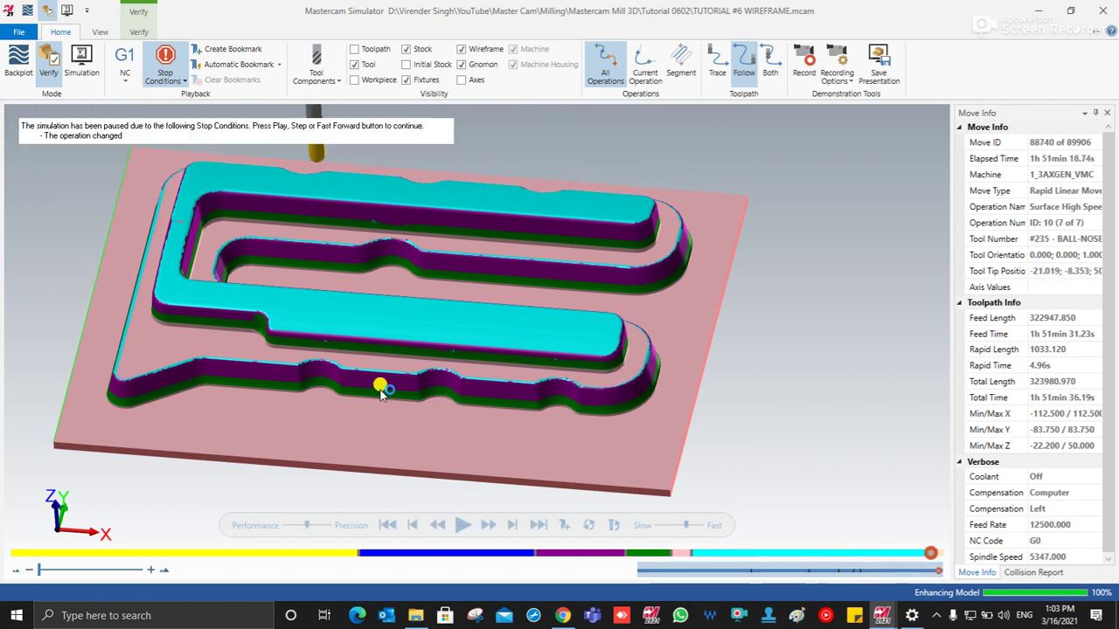
Simulate the 5 mm raster rest passes and inspect the curved wall bump and the finished part.
{"action": "left_click", "coordinate": [461, 524]}
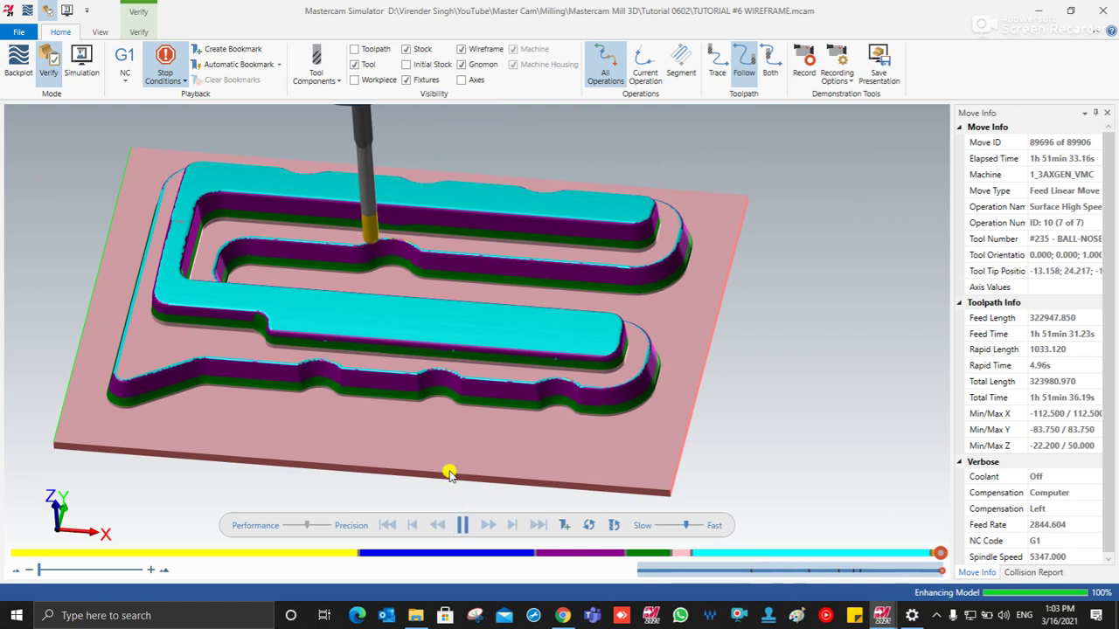
{"action": "scroll", "coordinate": [415, 249], "scroll_direction": "up", "scroll_amount": 5}
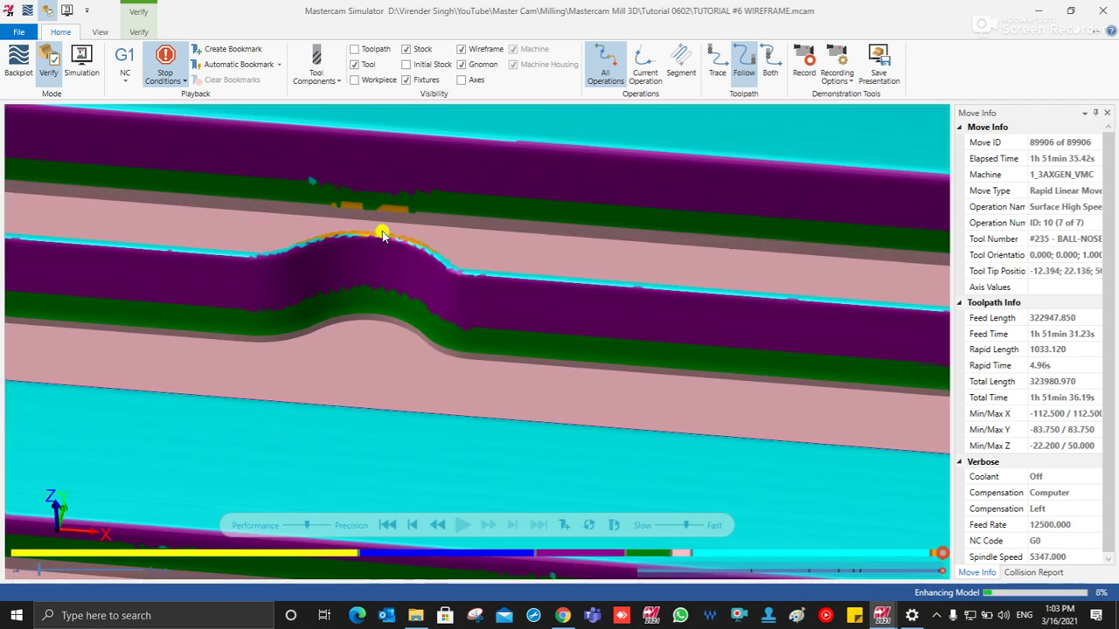
{"action": "scroll", "coordinate": [370, 232], "scroll_direction": "down", "scroll_amount": 5}
{"action": "middle_click_drag", "start_coordinate": [369, 232], "coordinate": [462, 242]}
{"action": "scroll", "coordinate": [693, 275], "scroll_direction": "down", "scroll_amount": 2}
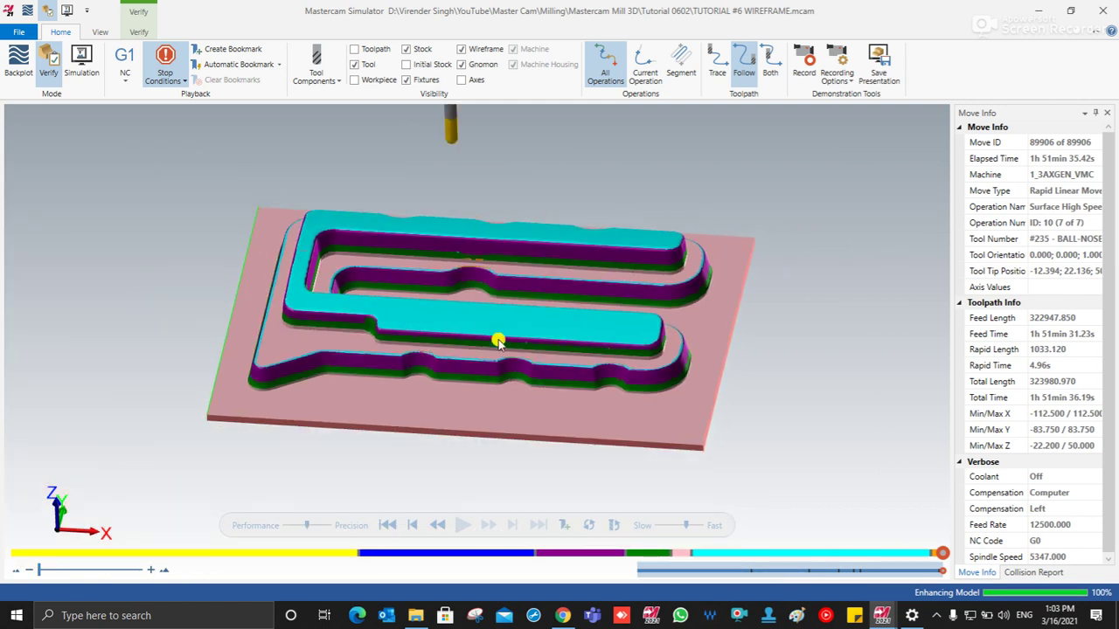
{"action": "middle_click_drag", "start_coordinate": [499, 333], "coordinate": [421, 356]}
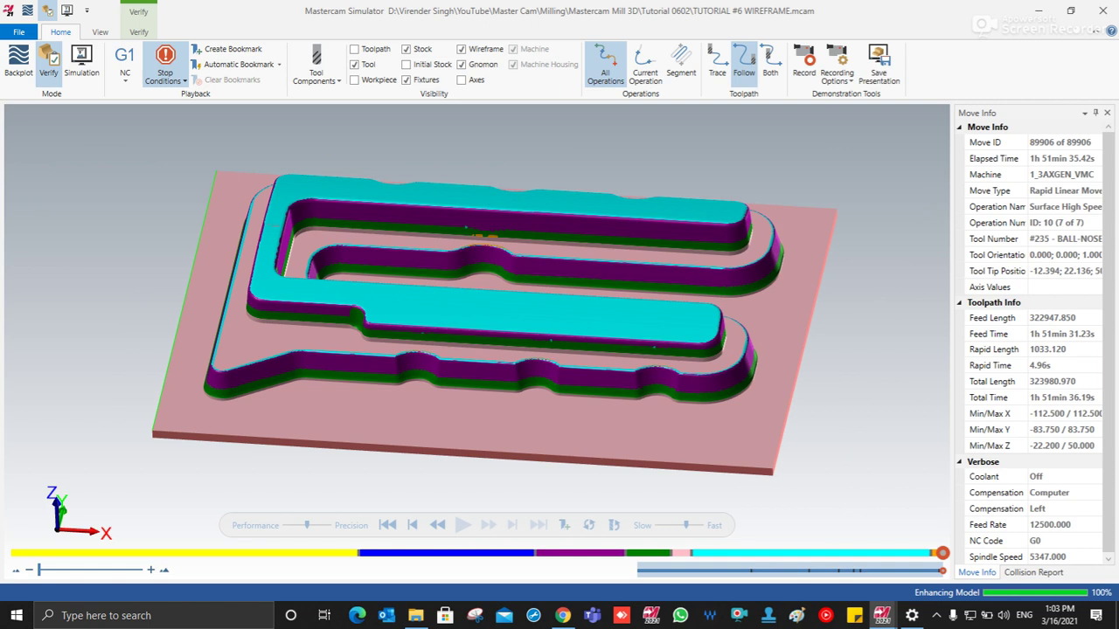